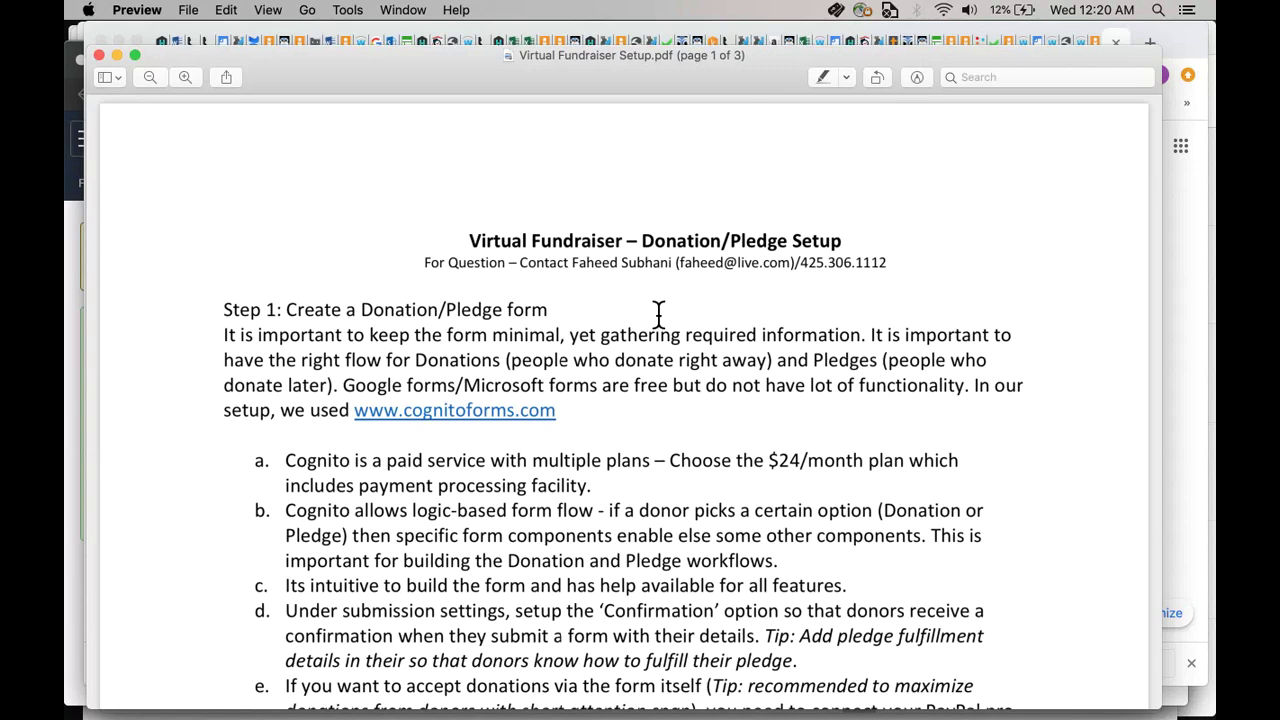
Step: Read through the Virtual Fundraiser Setup PDF up to the live reporting section, and bring up the Step 4 dashboard instructions in Word
scroll(659, 313, up, 1)
scroll(659, 313, down, 10)
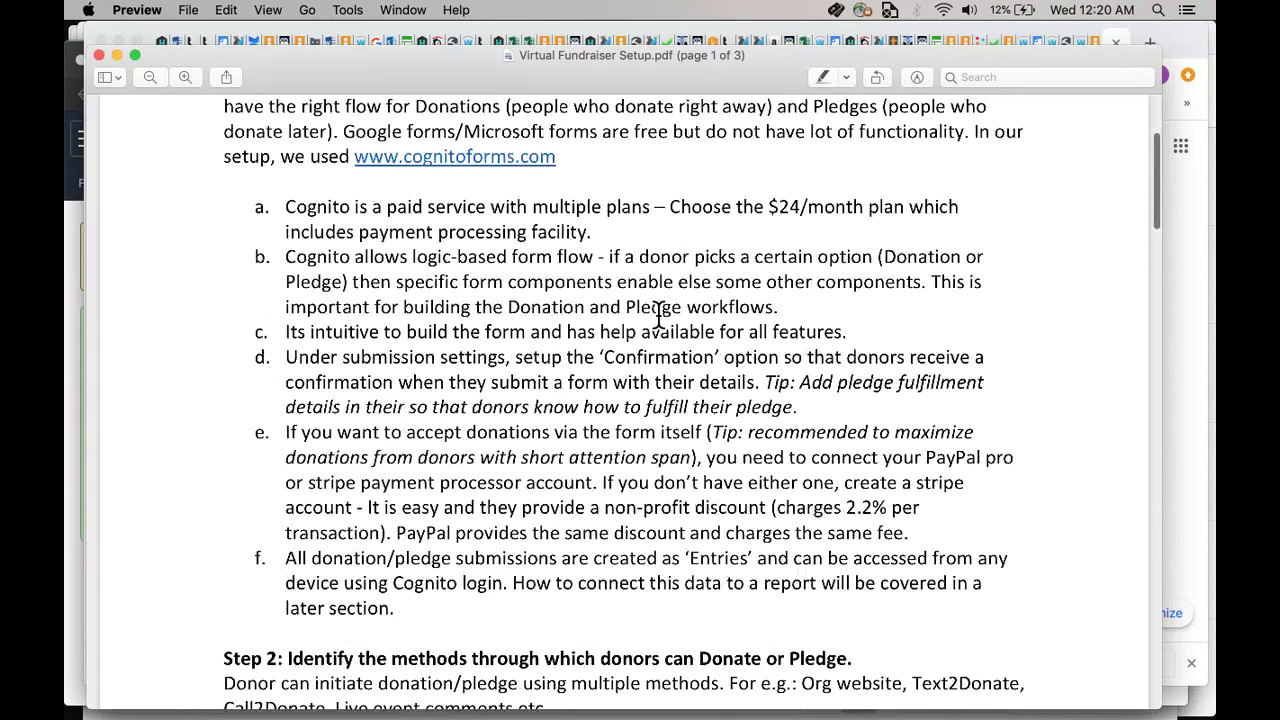
scroll(659, 313, down, 3)
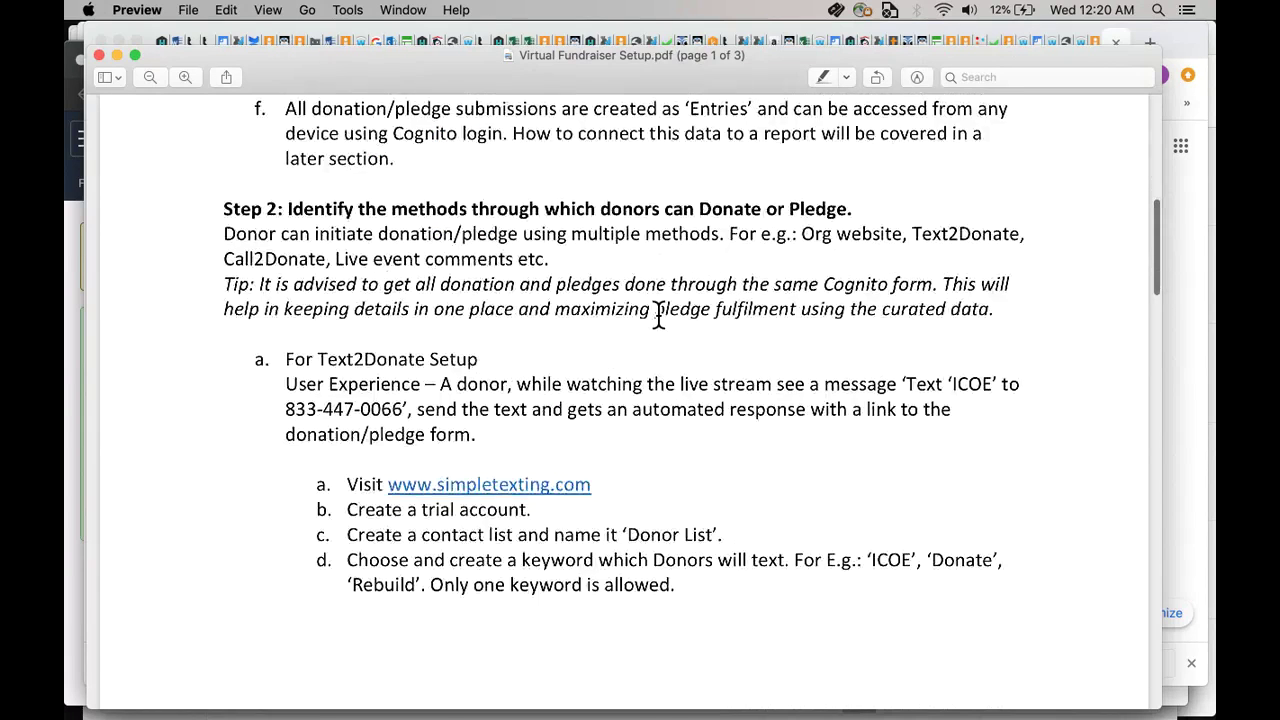
scroll(659, 313, down, 9)
scroll(659, 313, down, 4)
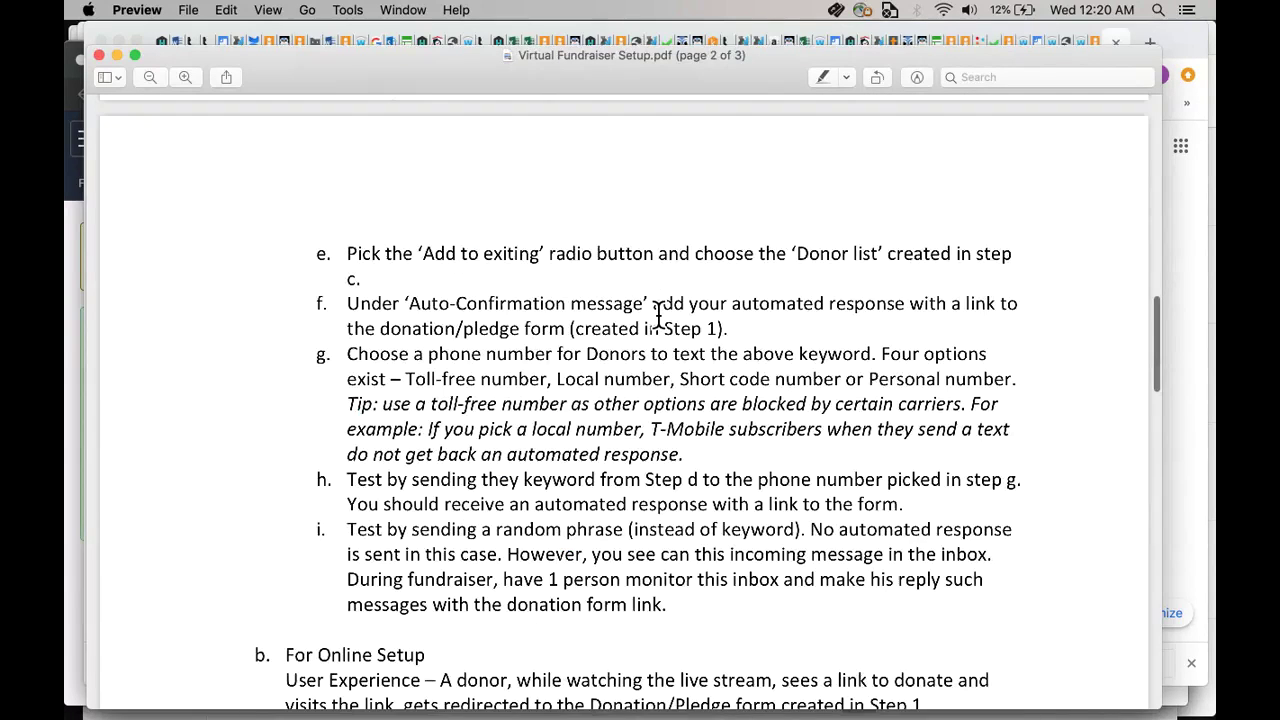
scroll(659, 313, down, 10)
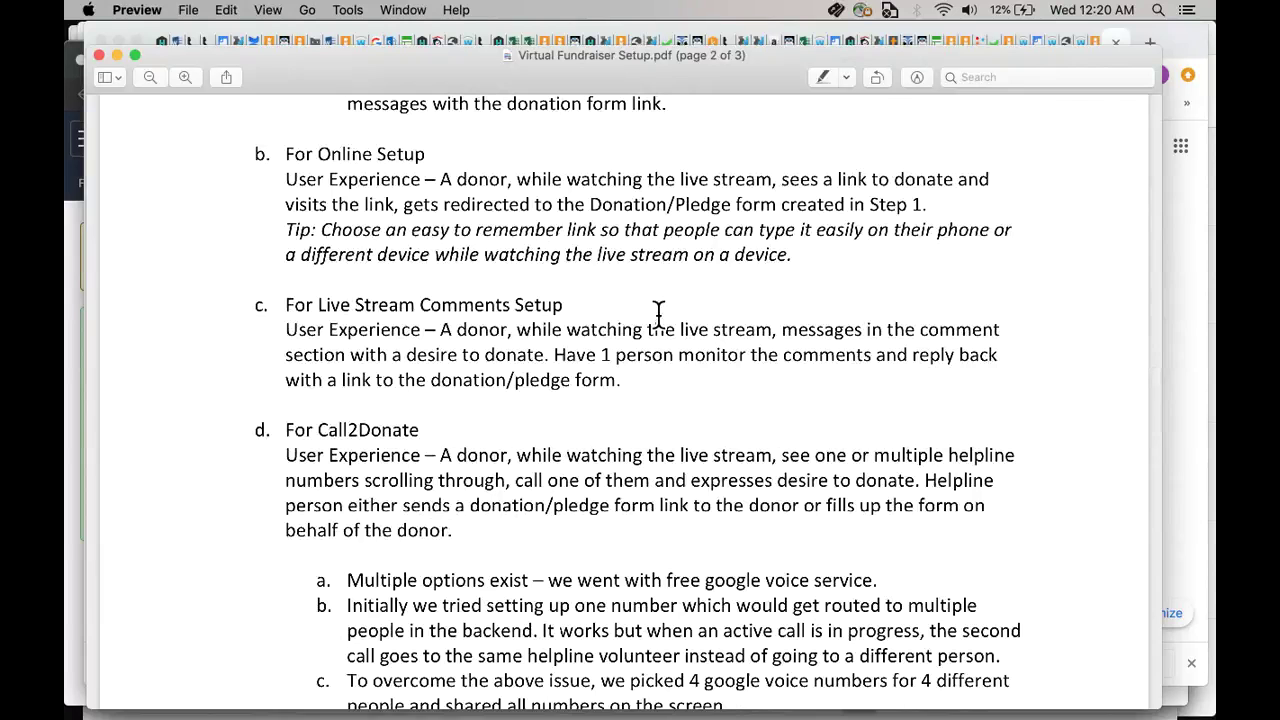
scroll(659, 313, down, 8)
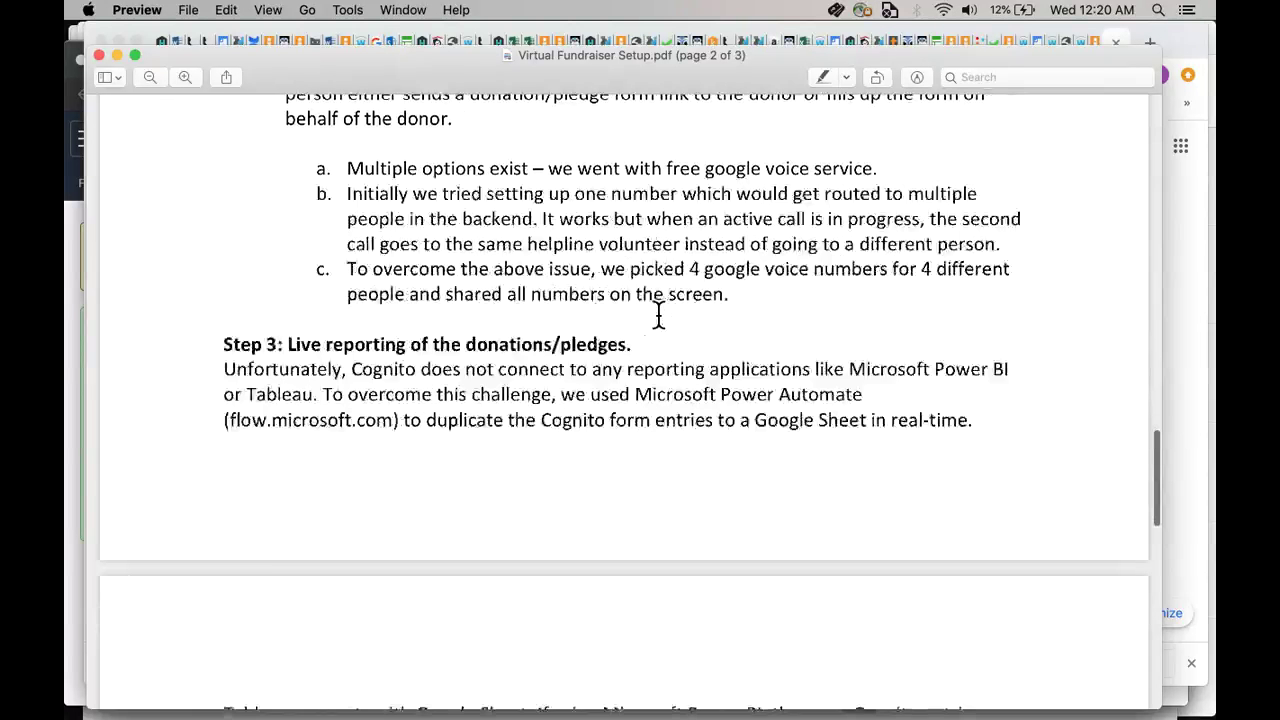
scroll(659, 313, down, 9)
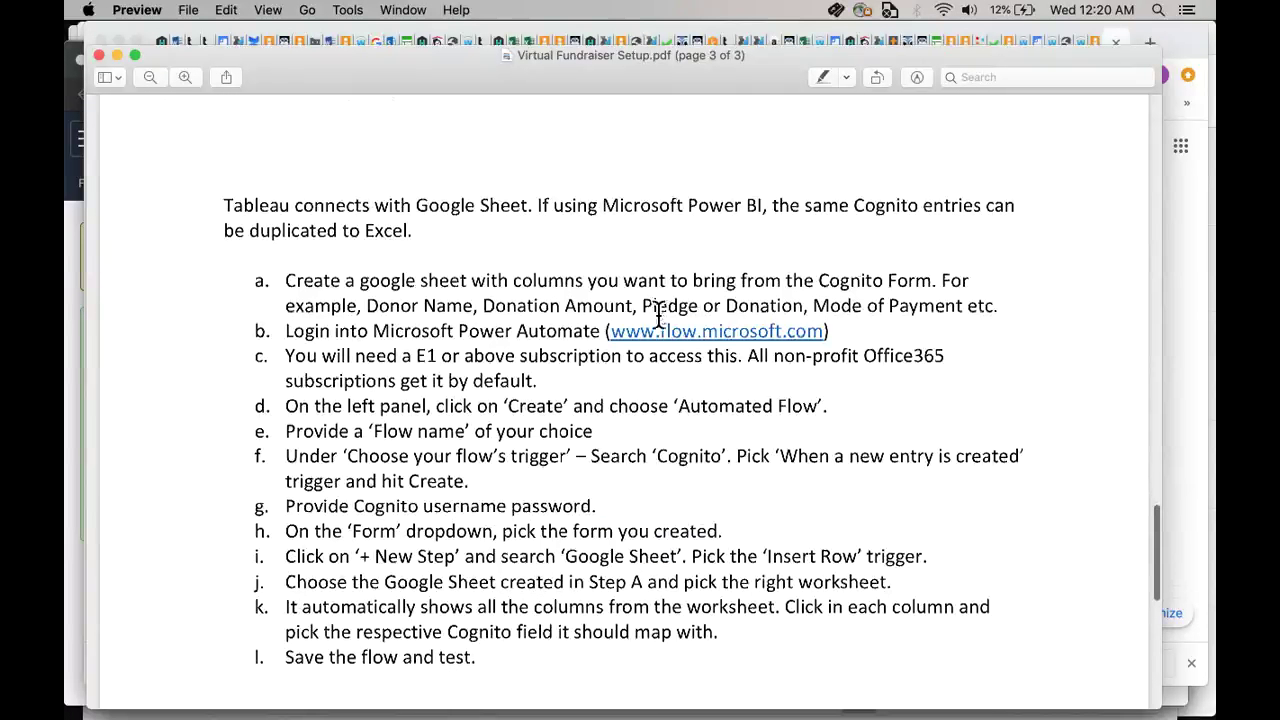
scroll(659, 313, down, 1)
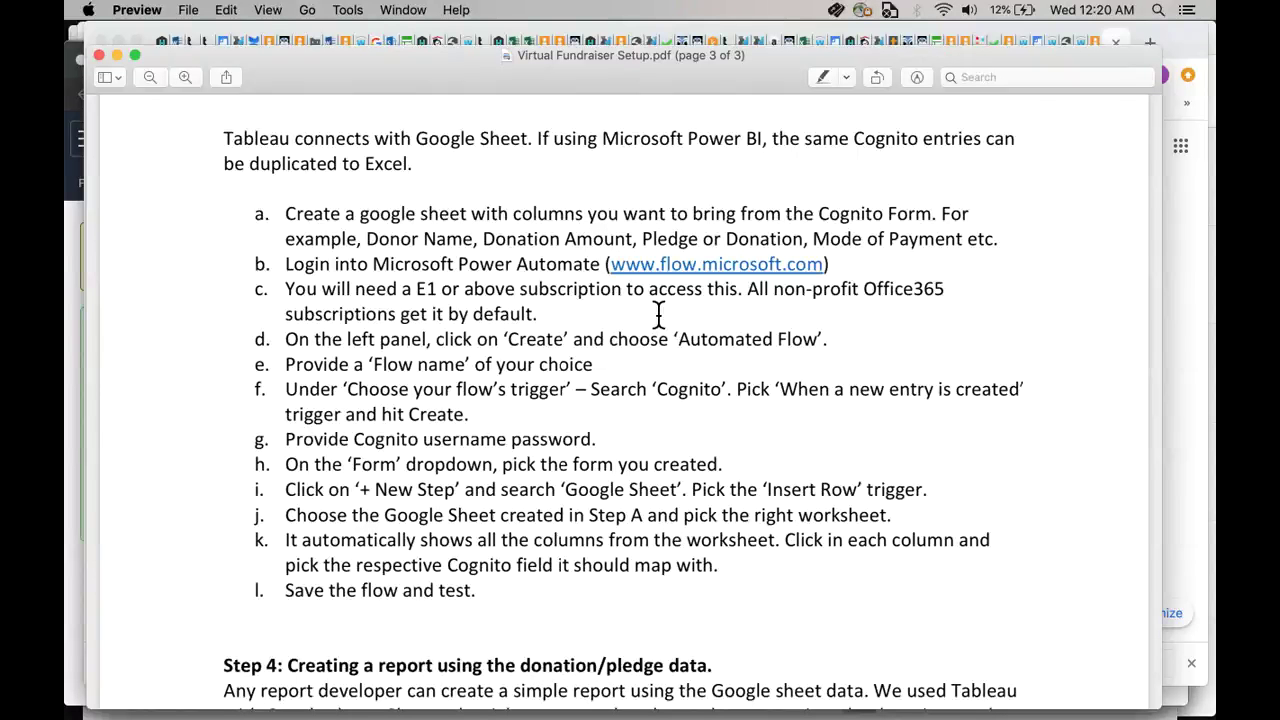
key(super+Tab)
key(super+Tab)
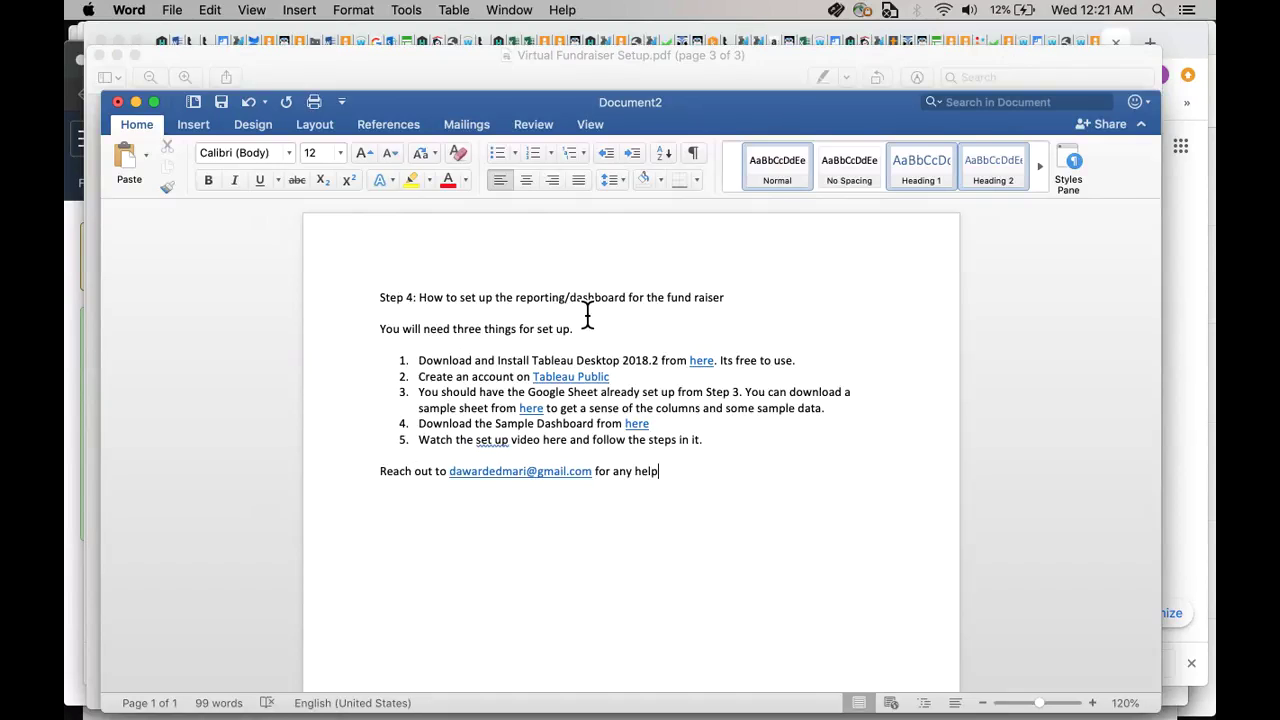
Step: Switch to Finder and open the Tableau workbook Fund_Raiser_Dashboard_Sample.twbx from the Demo folder
key(super+Tab)
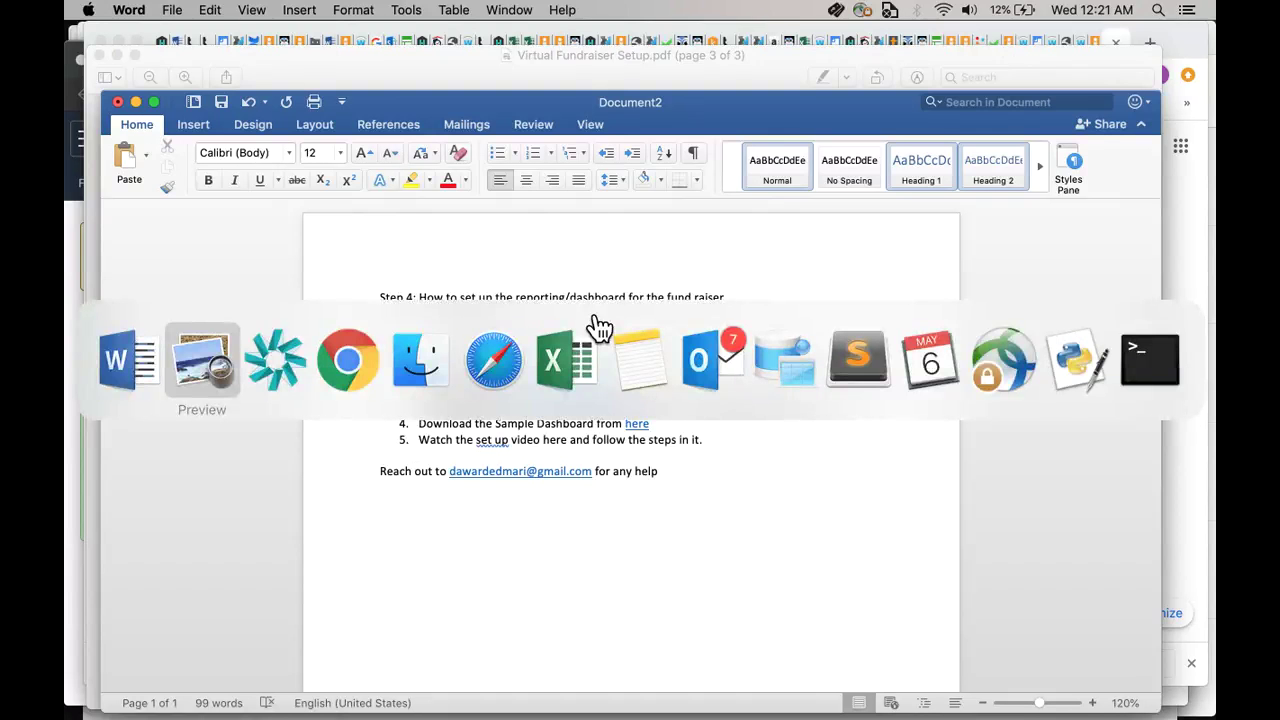
key(super+Tab)
key(super+Tab)
key(super+Tab)
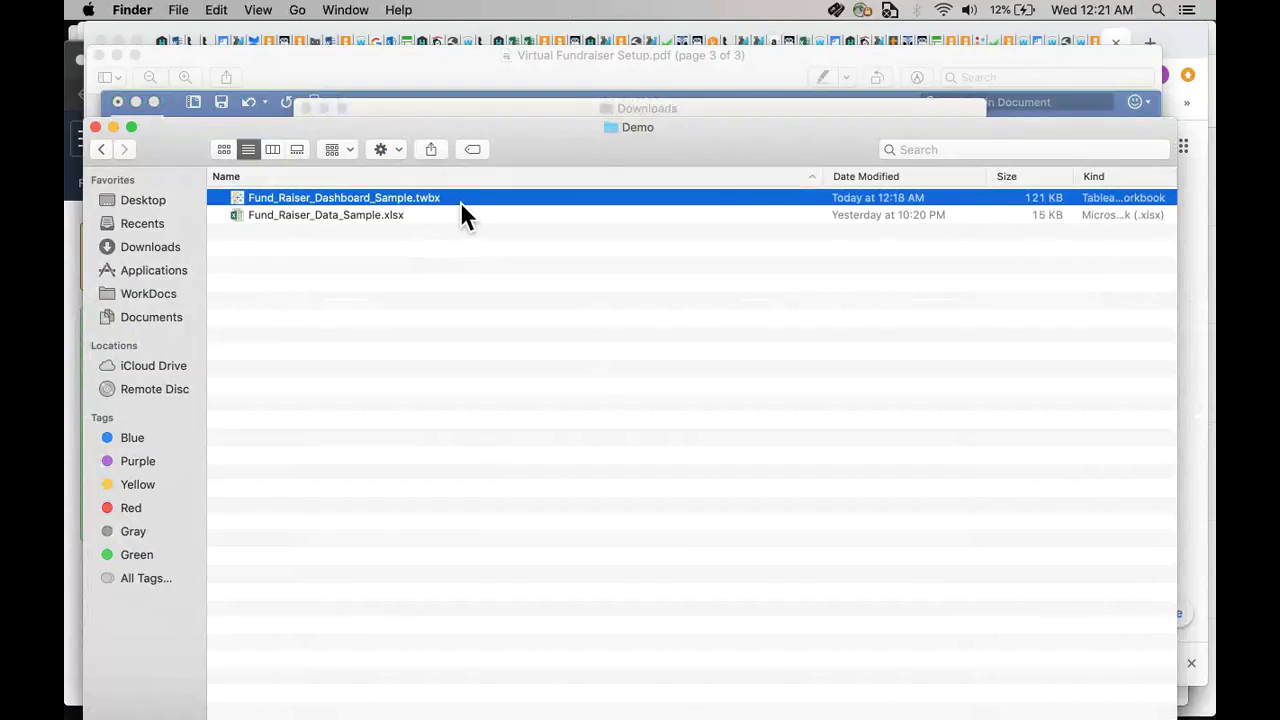
double_click(460, 201)
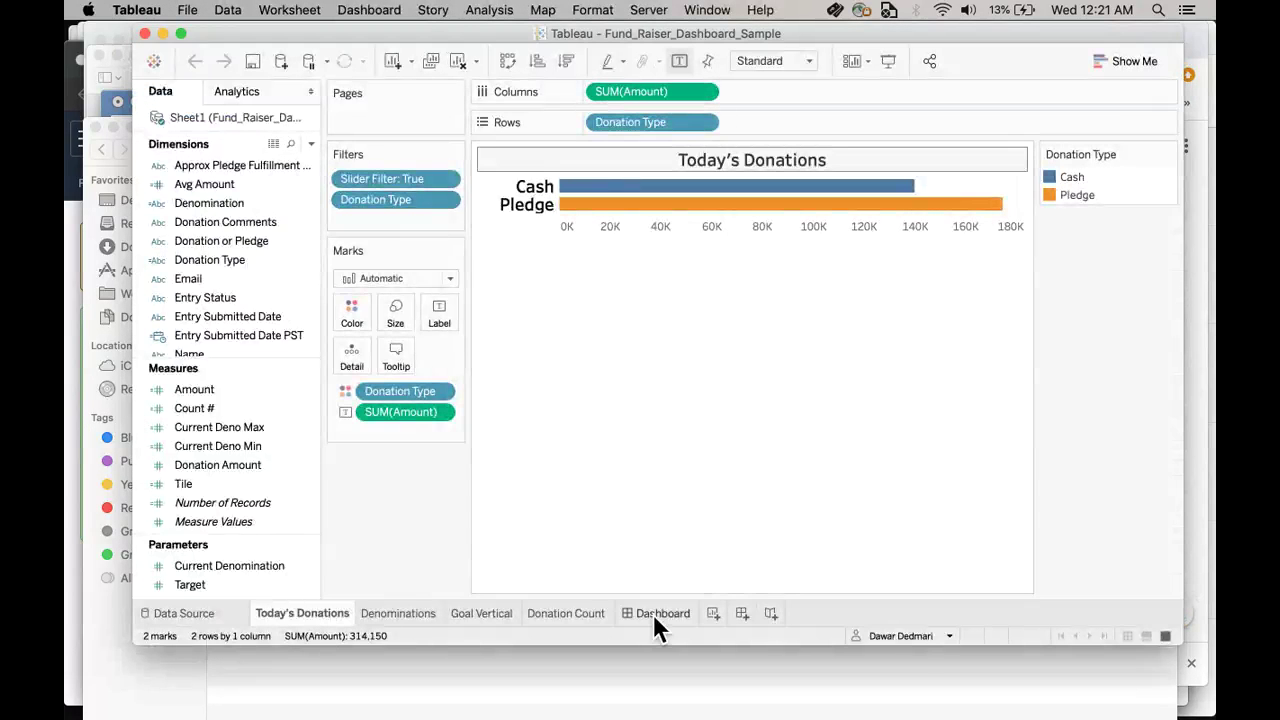
Step: Show the Dashboard sheet in presentation mode and move its donation slider back to the first entry
click(653, 614)
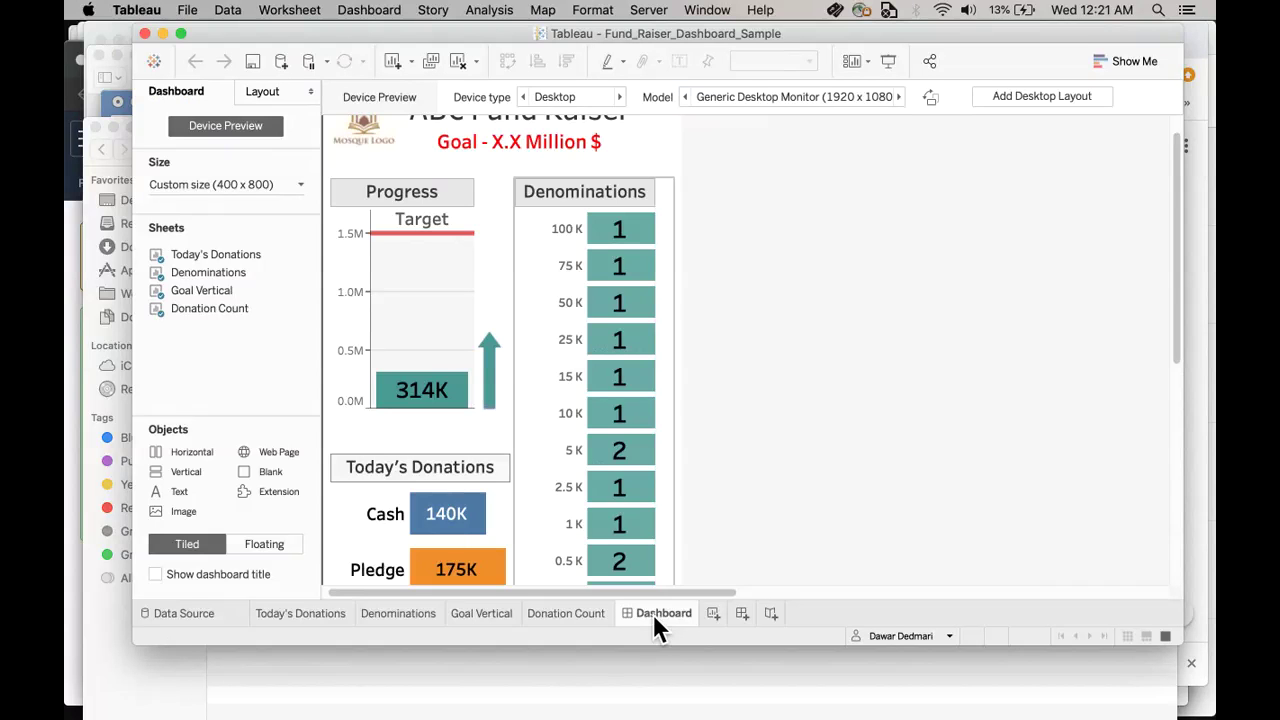
key(alt+super+Return)
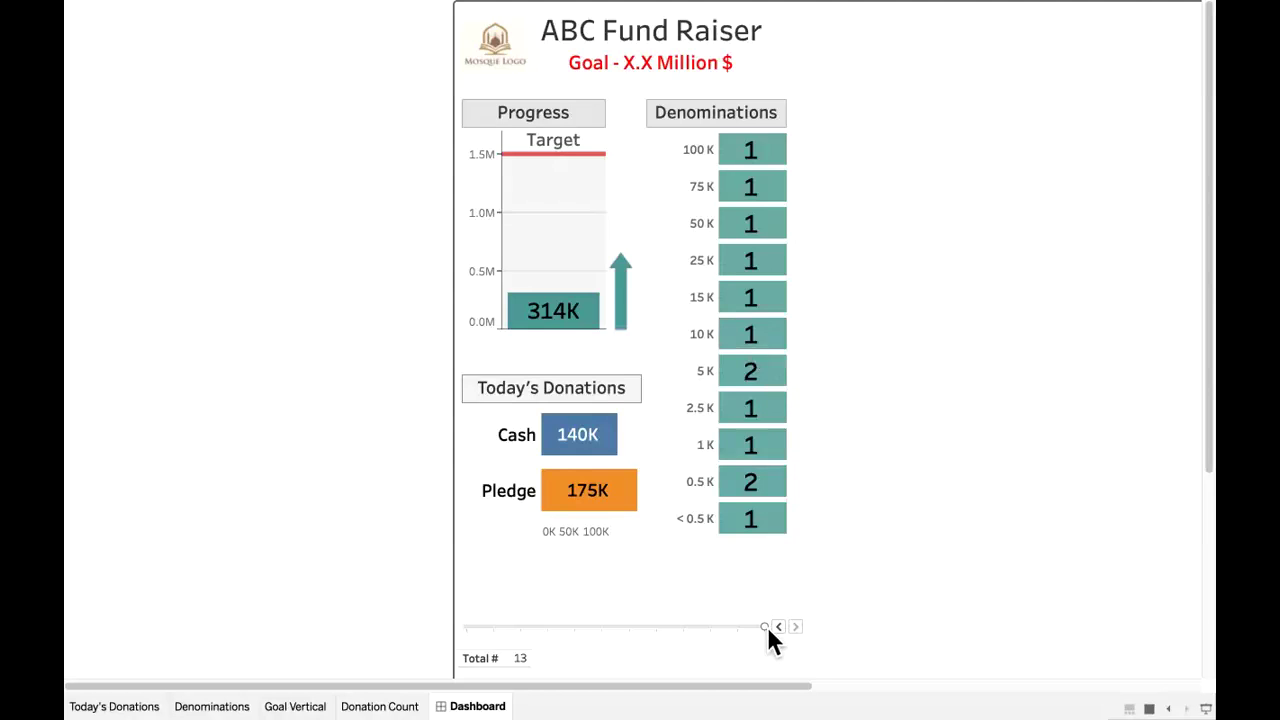
drag(485, 636, 473, 636)
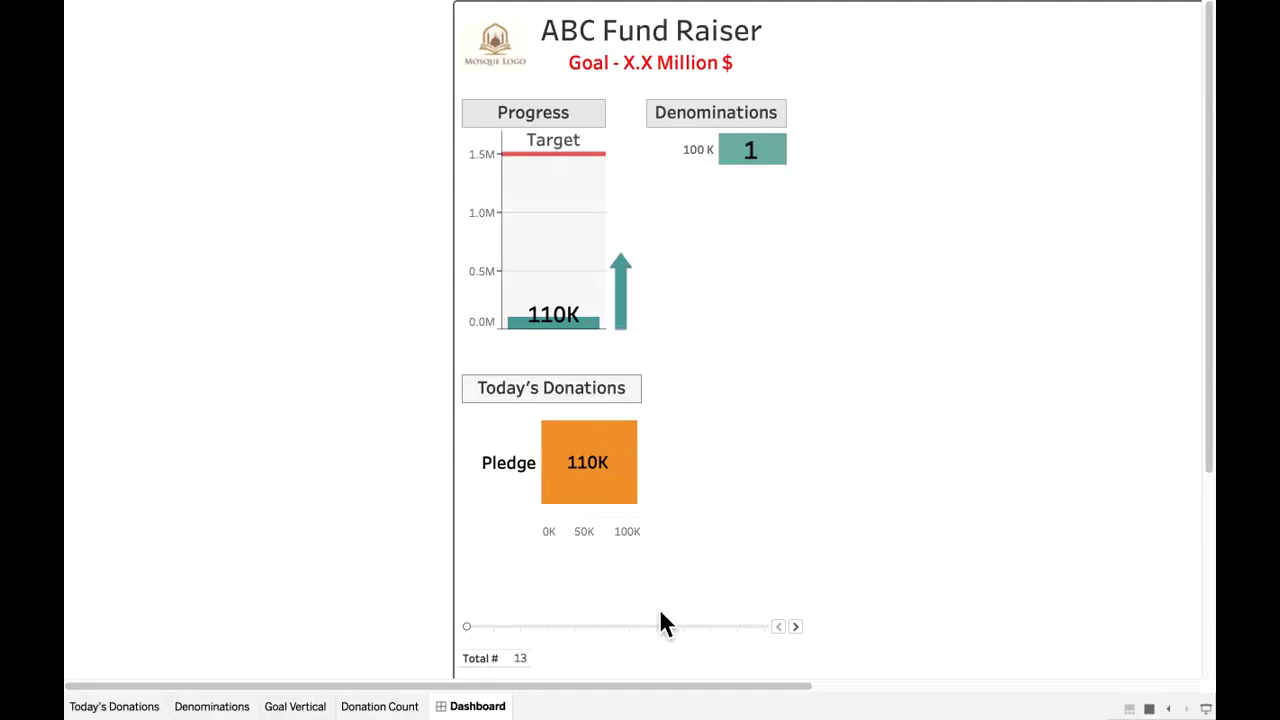
Step: Advance the dashboard's donation slider step by step to the last entry, and exit presentation mode
click(795, 626)
click(795, 626)
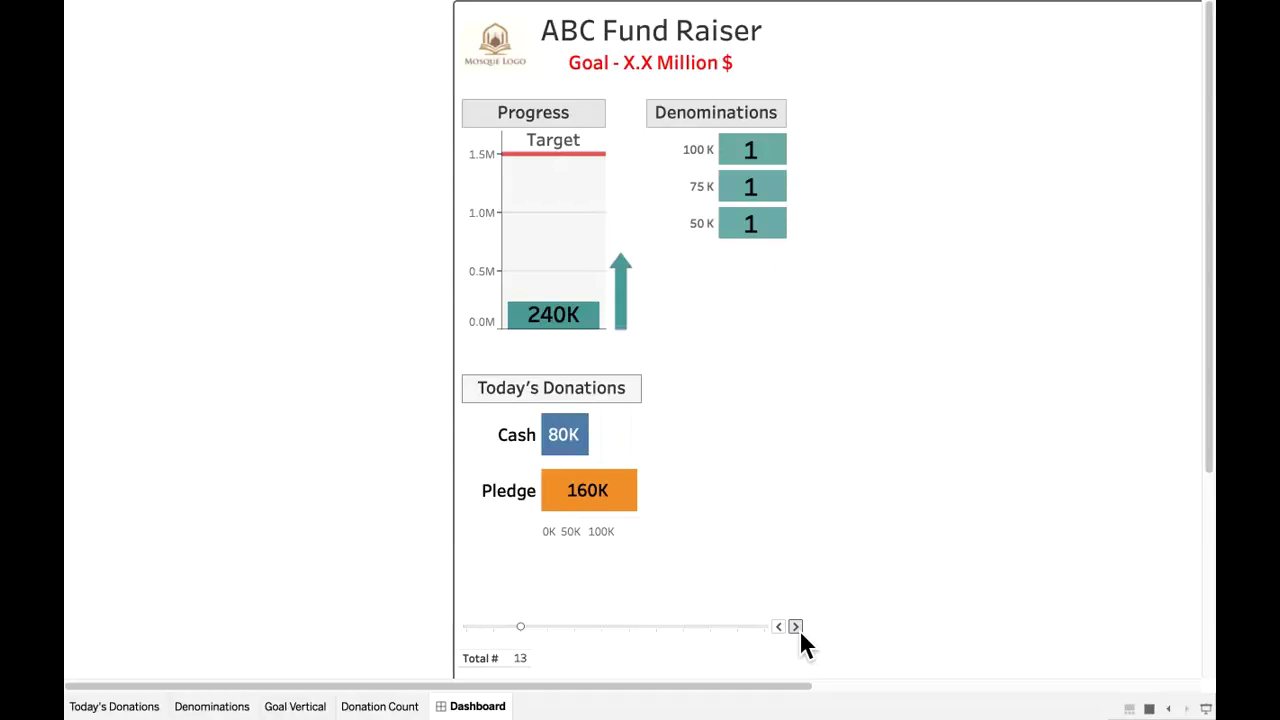
click(795, 626)
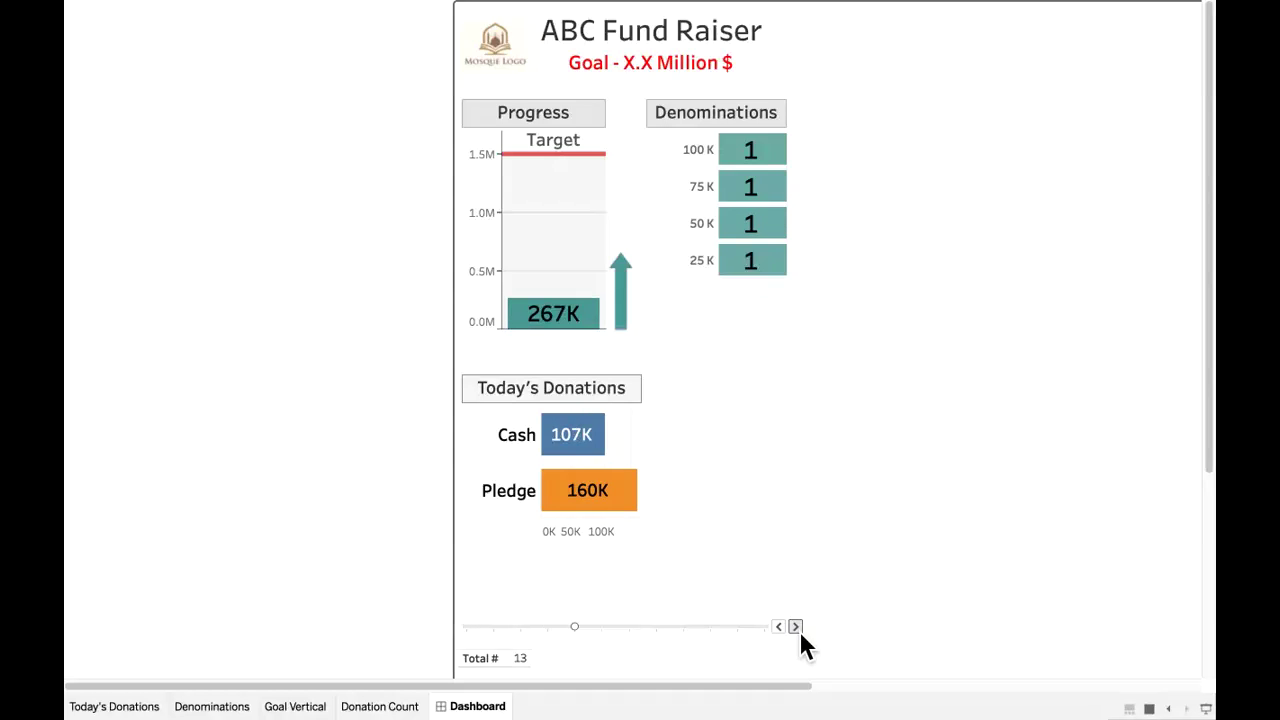
click(795, 626)
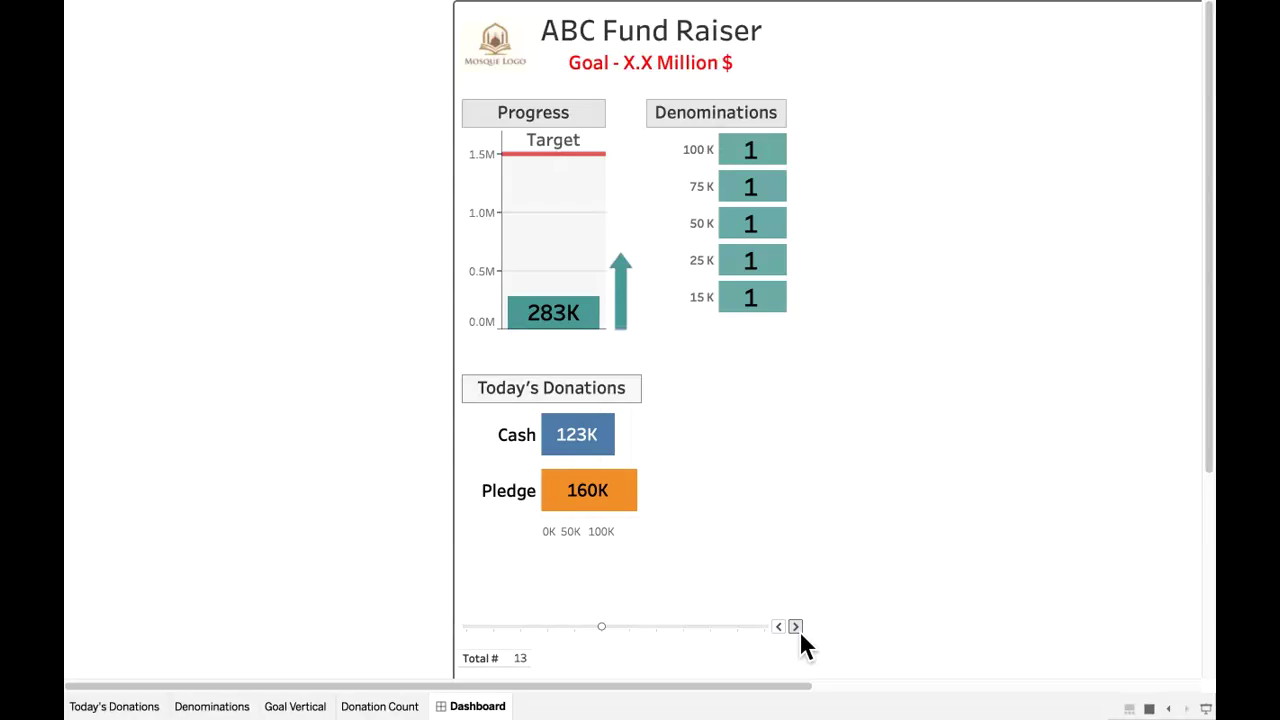
click(795, 626)
click(795, 626)
click(795, 626)
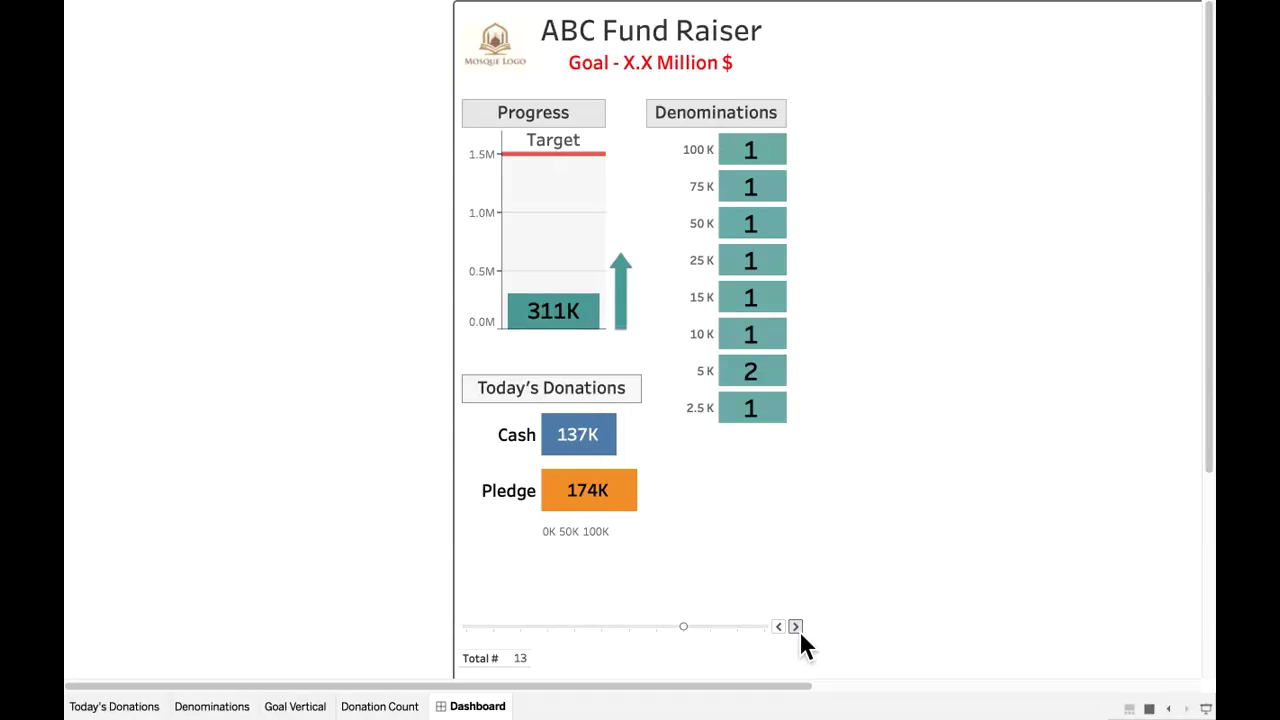
click(795, 626)
click(795, 626)
click(795, 626)
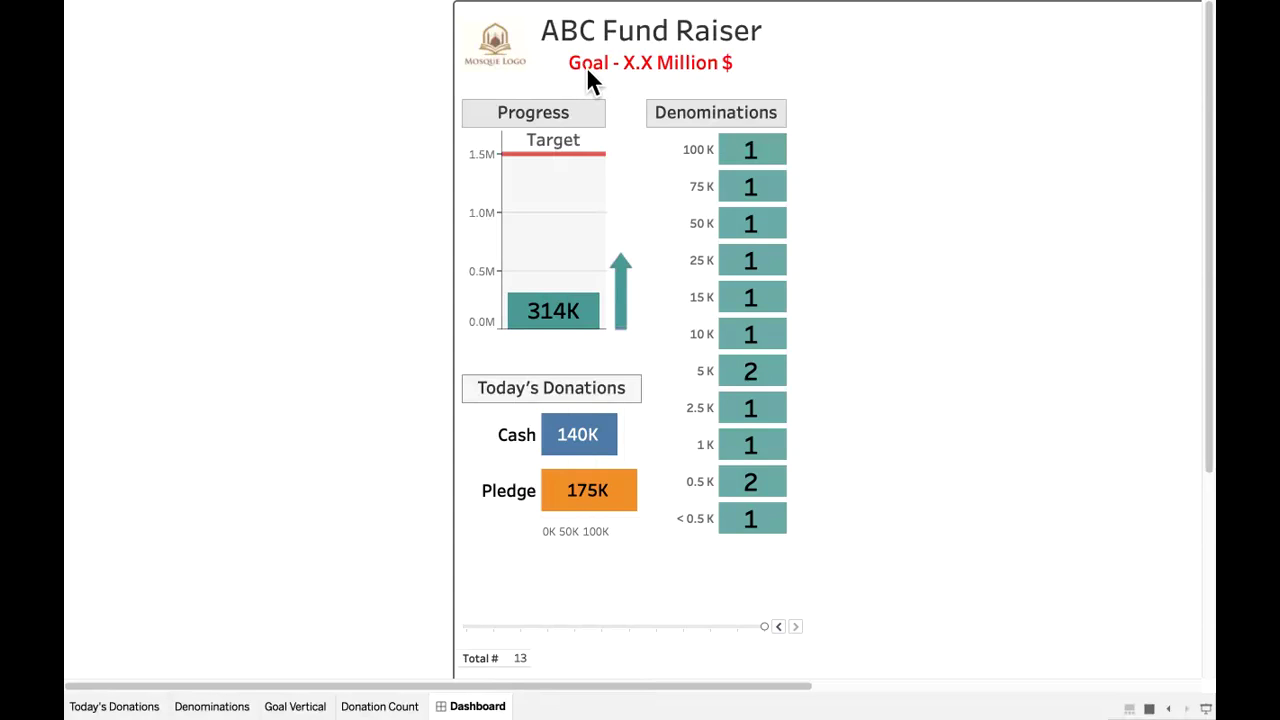
key(Escape)
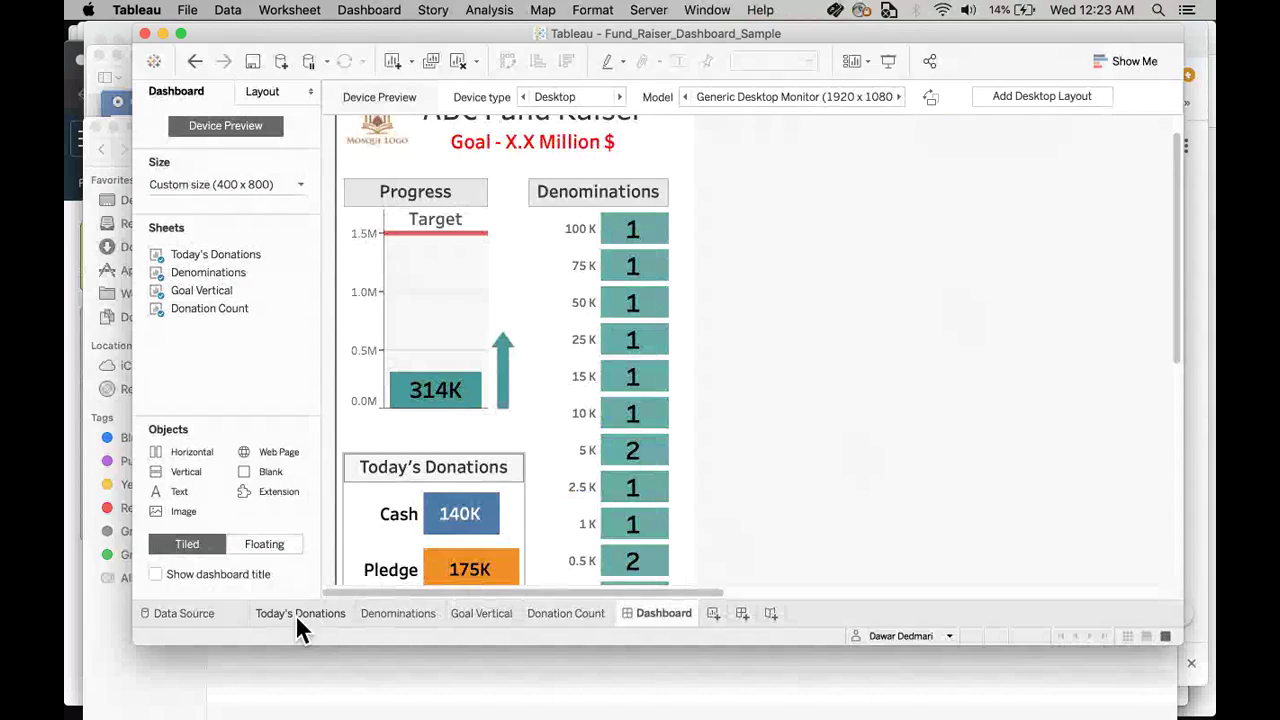
Step: Start a new Google Sheets data source and authorize Tableau Desktop with the sheet owner's Google account, closing the authentication page
click(229, 10)
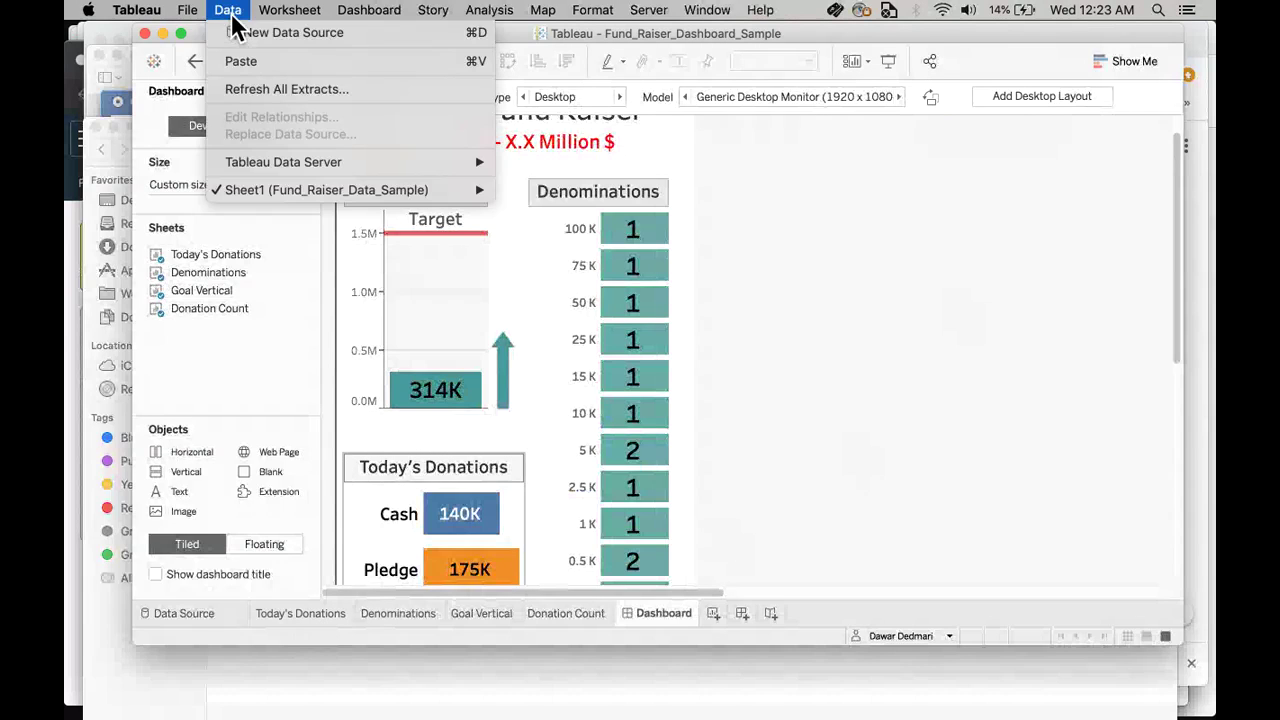
click(284, 34)
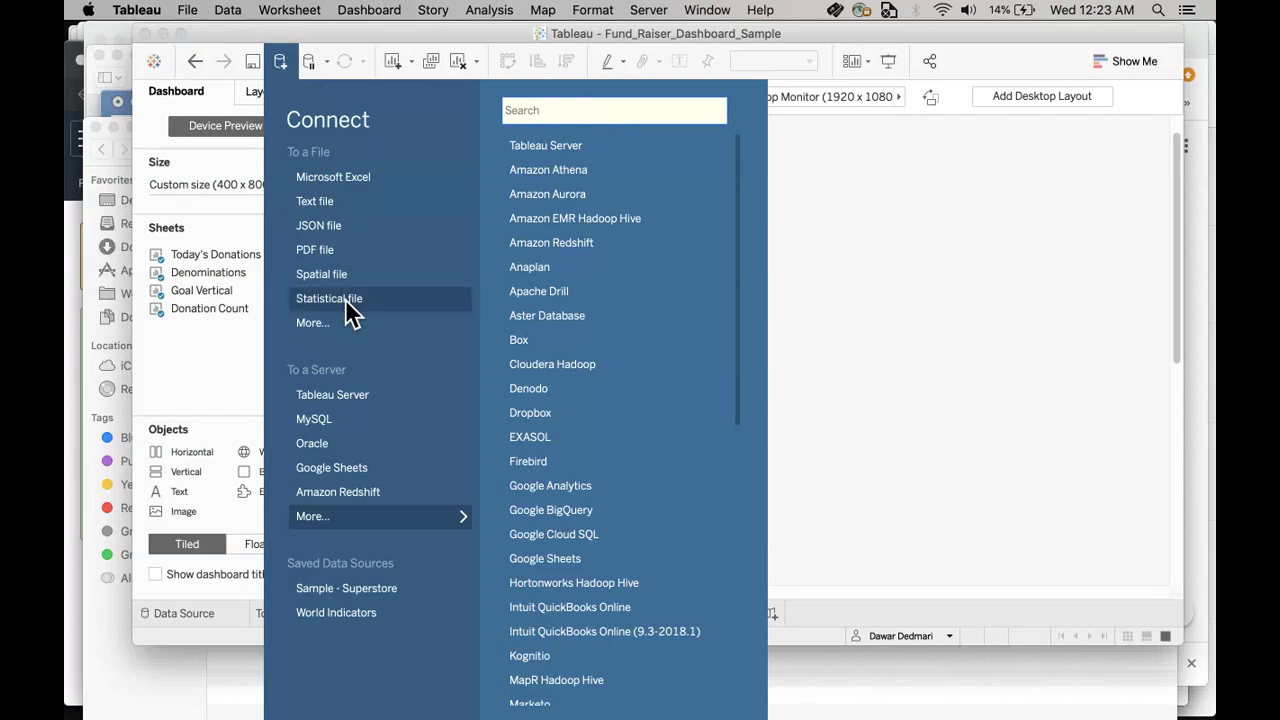
click(358, 468)
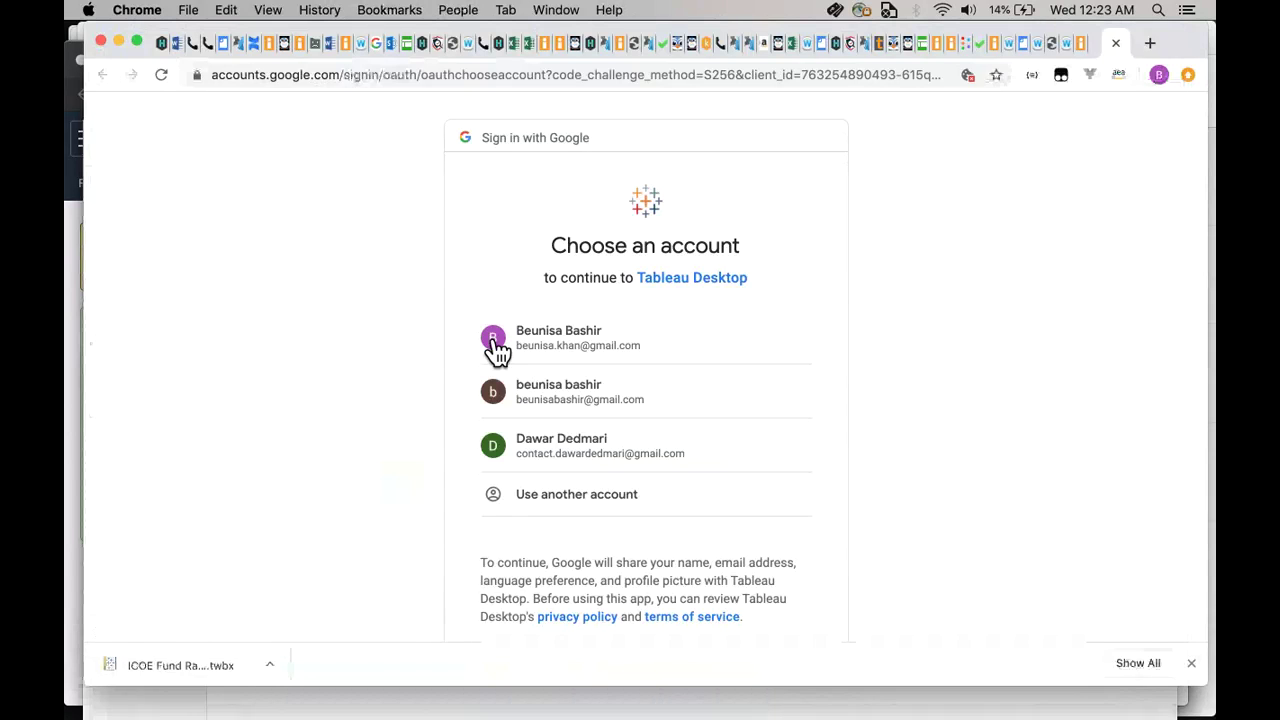
click(608, 462)
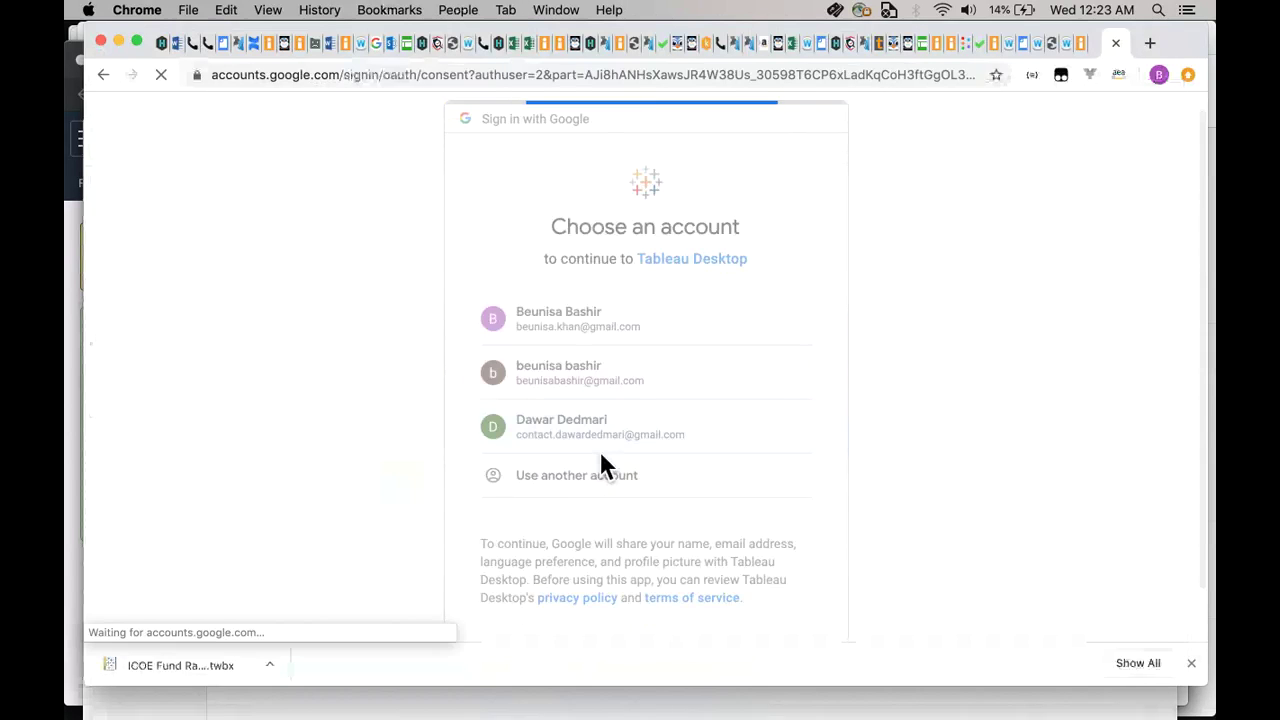
click(766, 630)
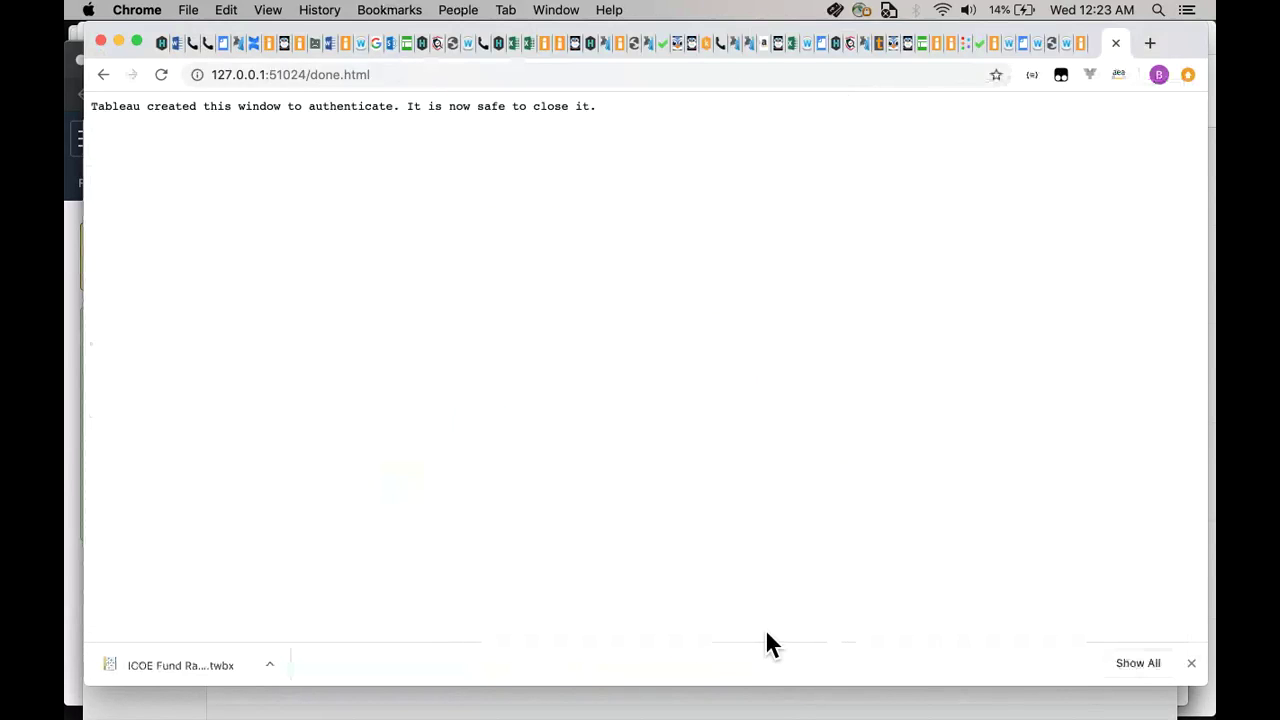
click(1116, 43)
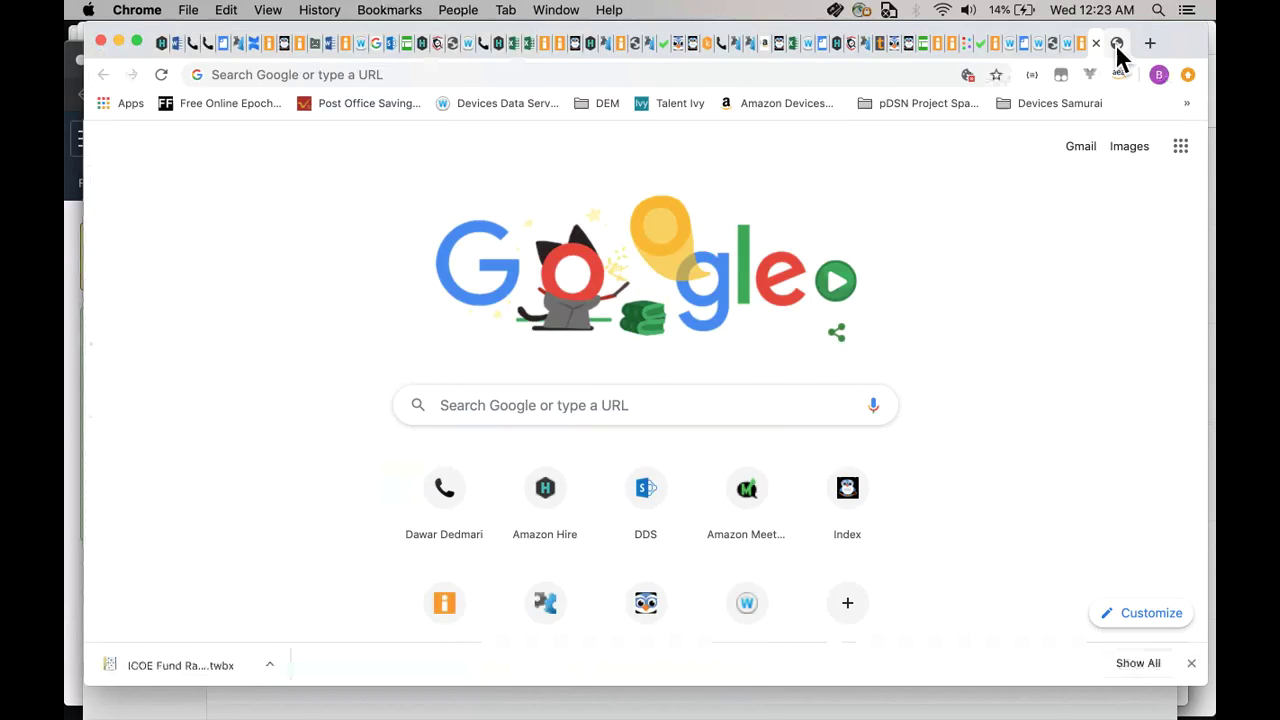
key(super+Tab)
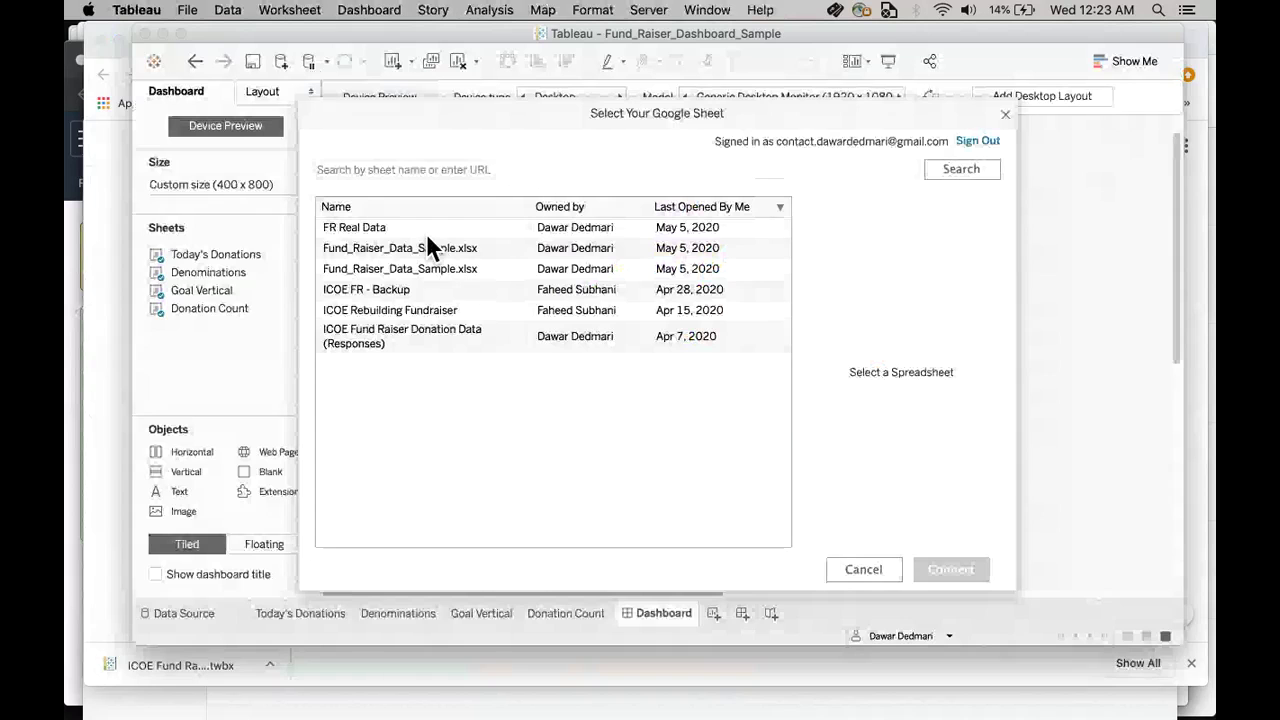
Step: Connect to the FR Real Data spreadsheet, set its connection to Extract, and create the extract while saving the workbook
click(375, 229)
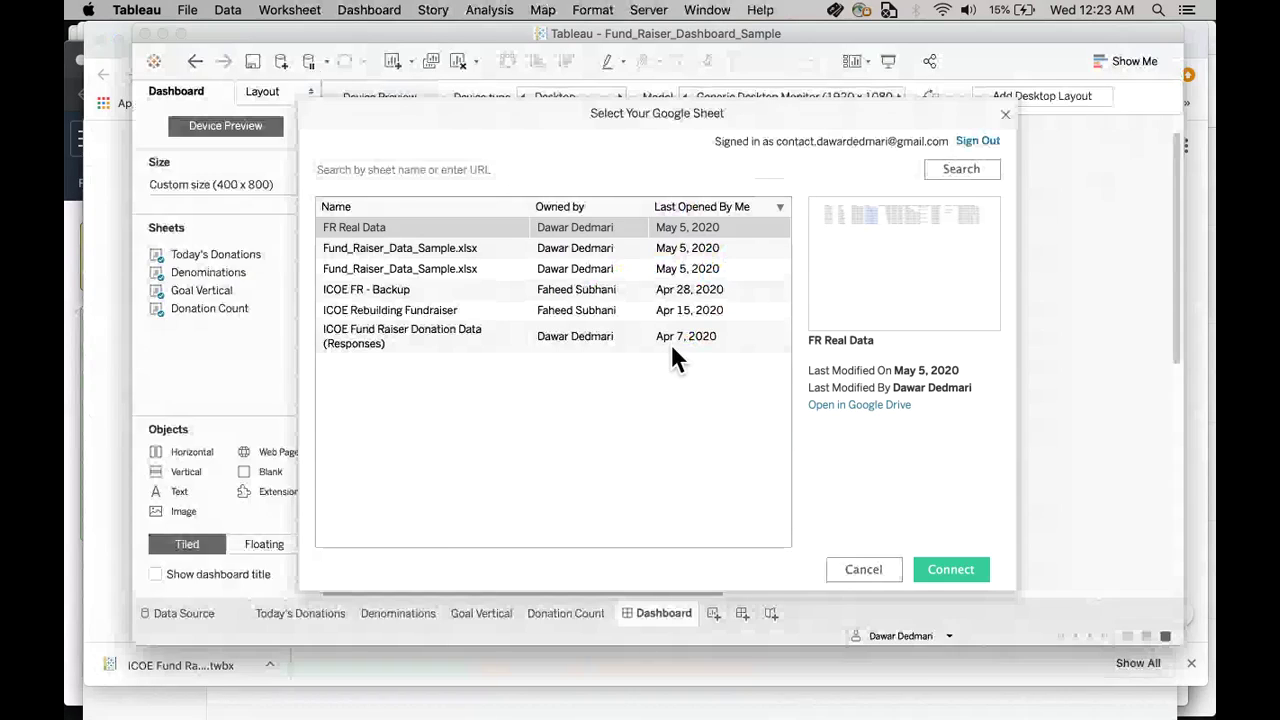
click(949, 574)
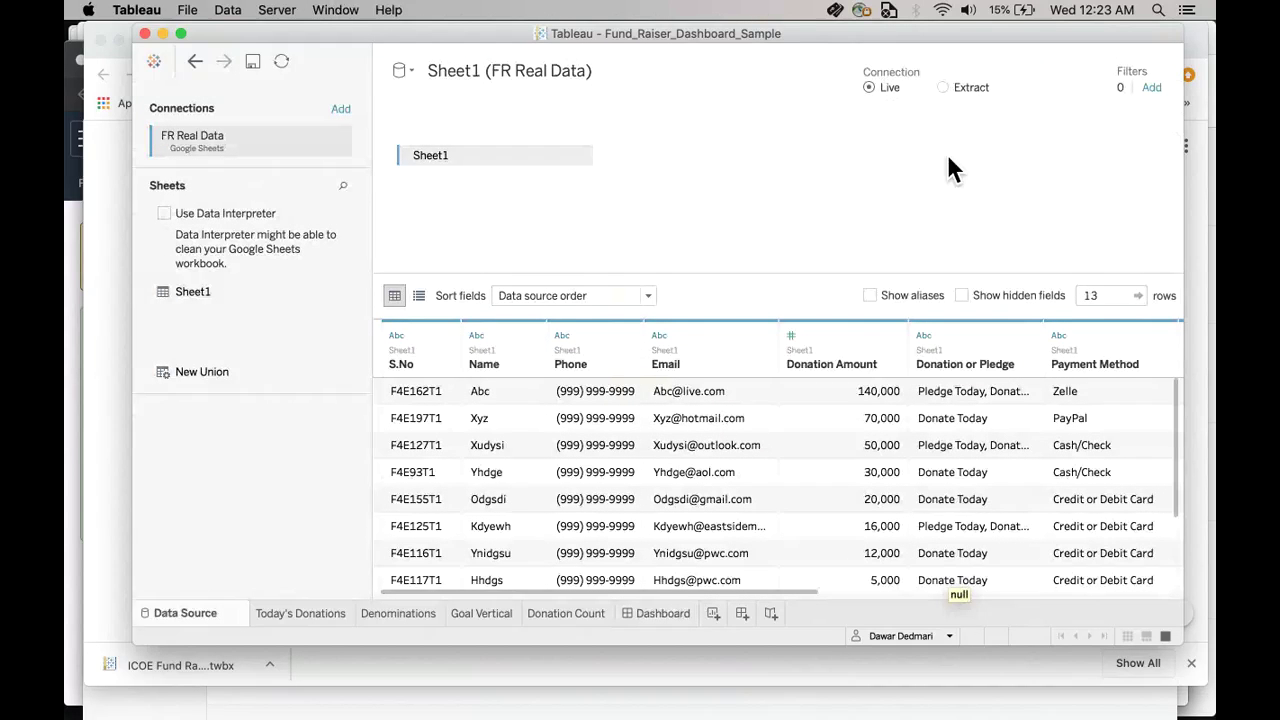
click(944, 88)
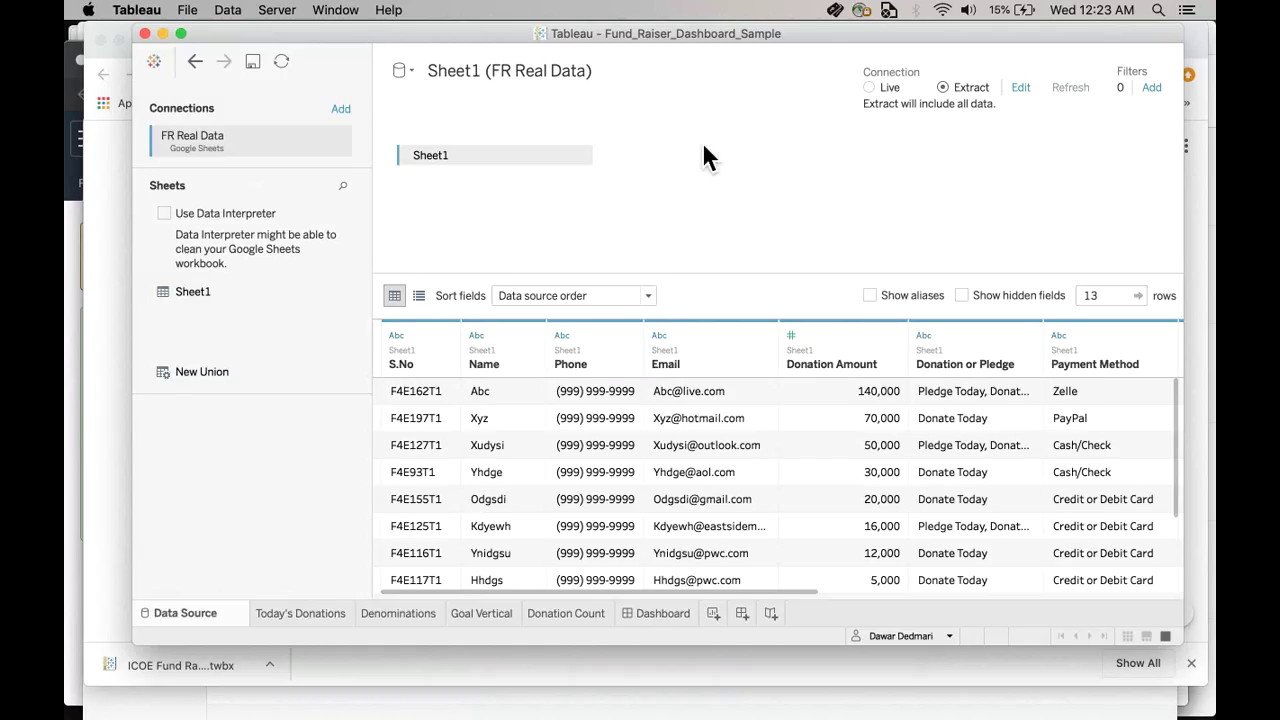
click(254, 62)
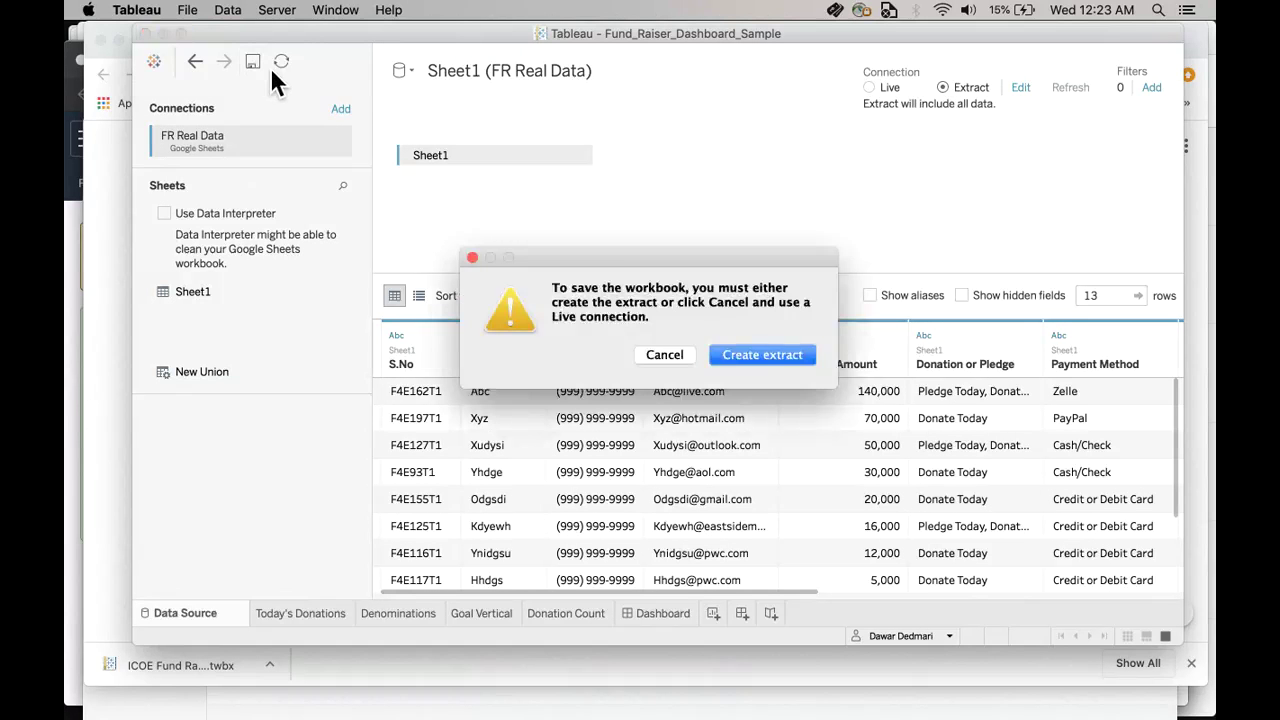
click(754, 358)
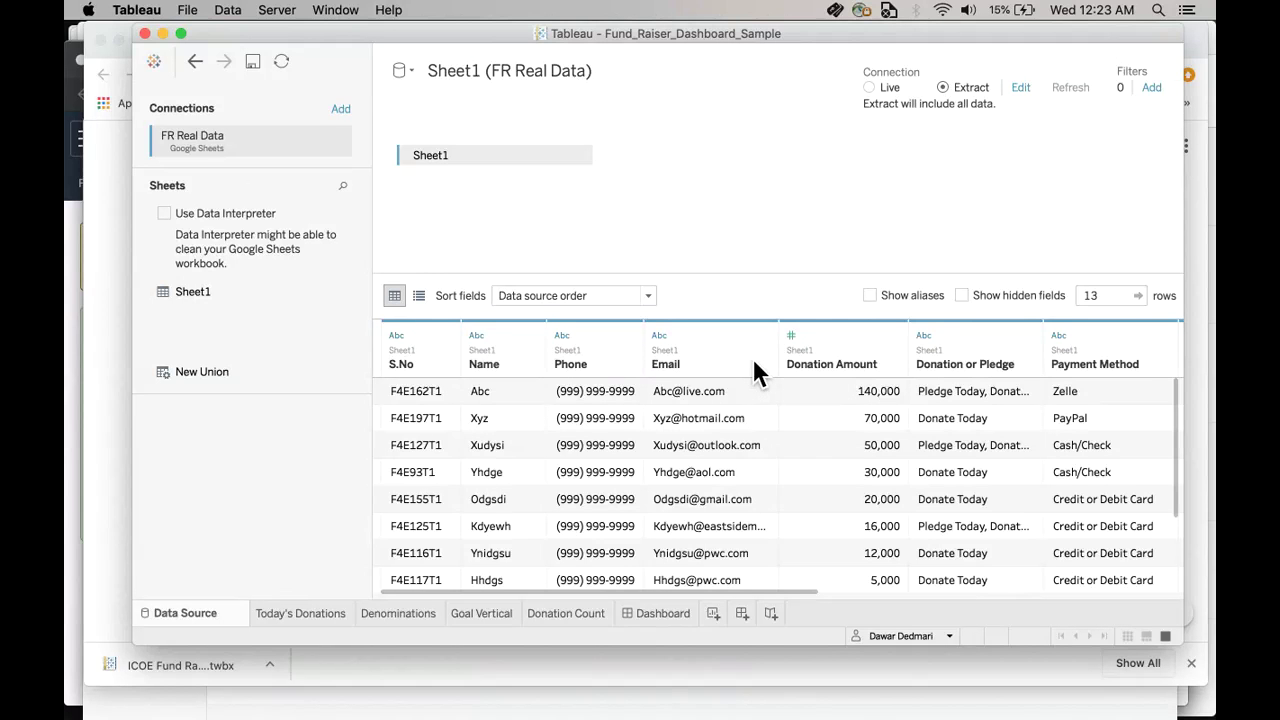
Step: Replace the Fund_Raiser_Data_Sample data source with Sheet1 (FR Real Data) across all worksheets, and check the result on the Dashboard sheet
click(326, 614)
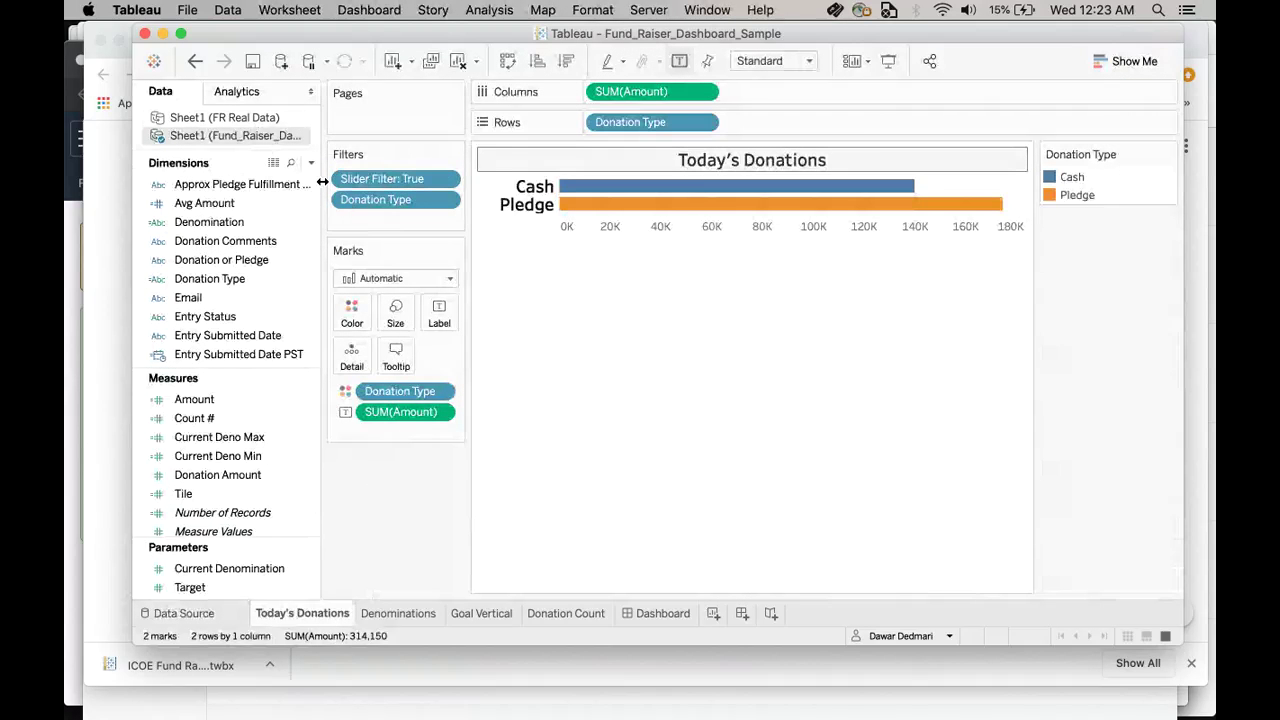
drag(323, 200, 488, 197)
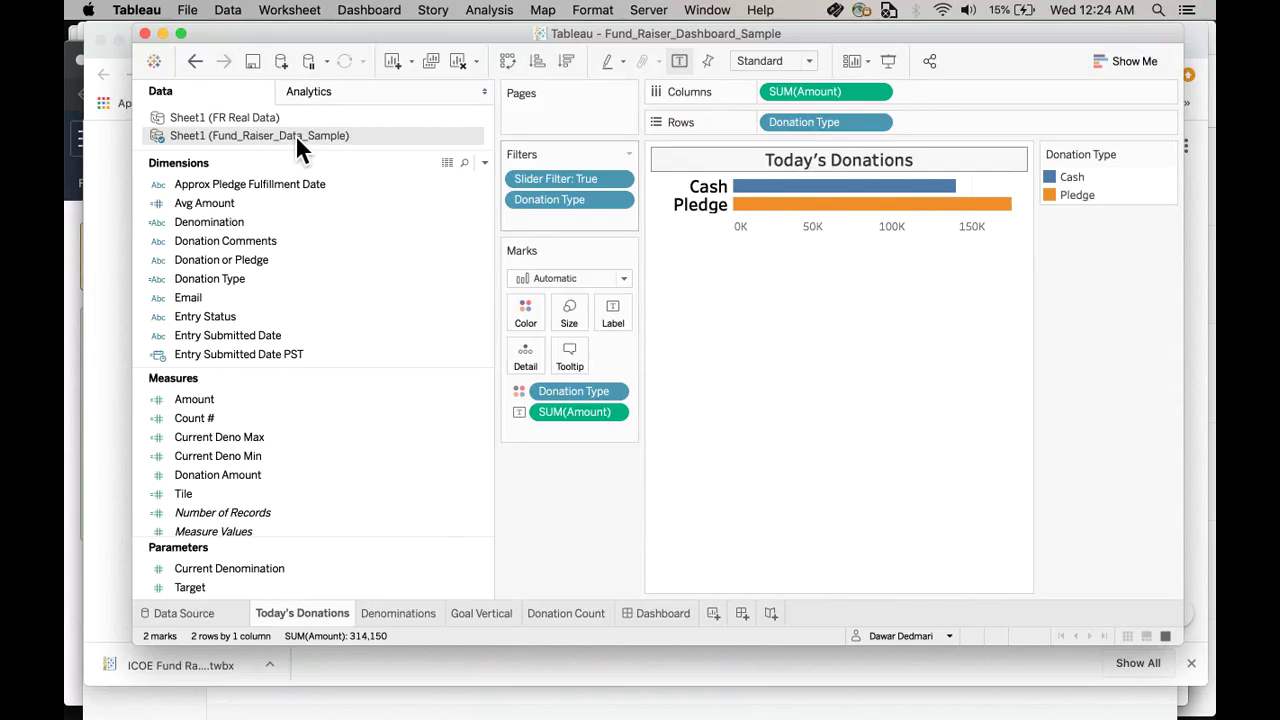
right_click(295, 135)
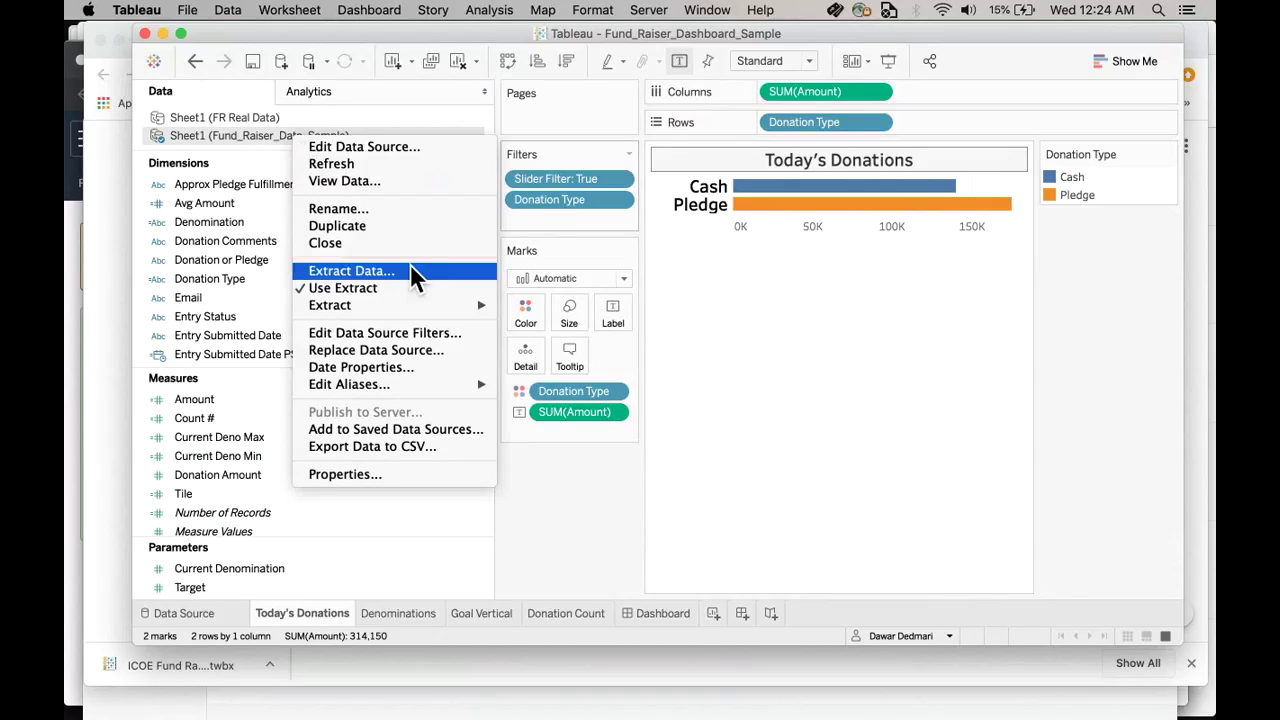
click(422, 353)
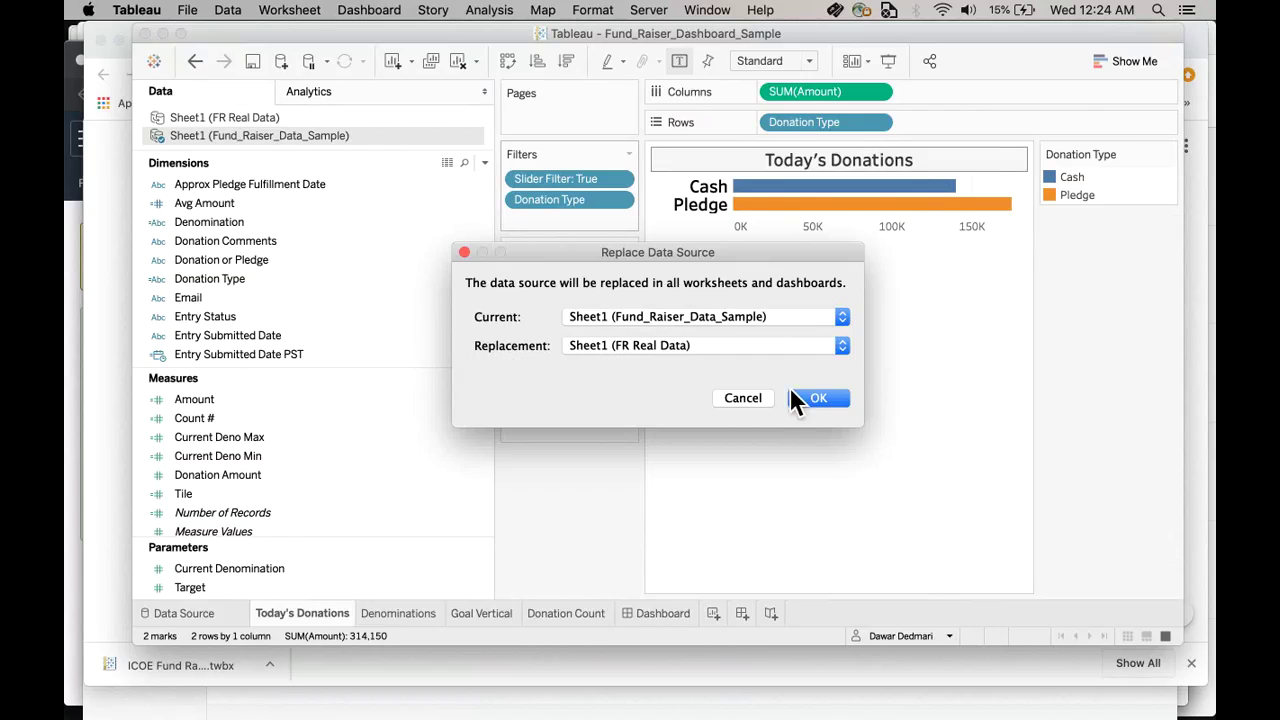
click(814, 399)
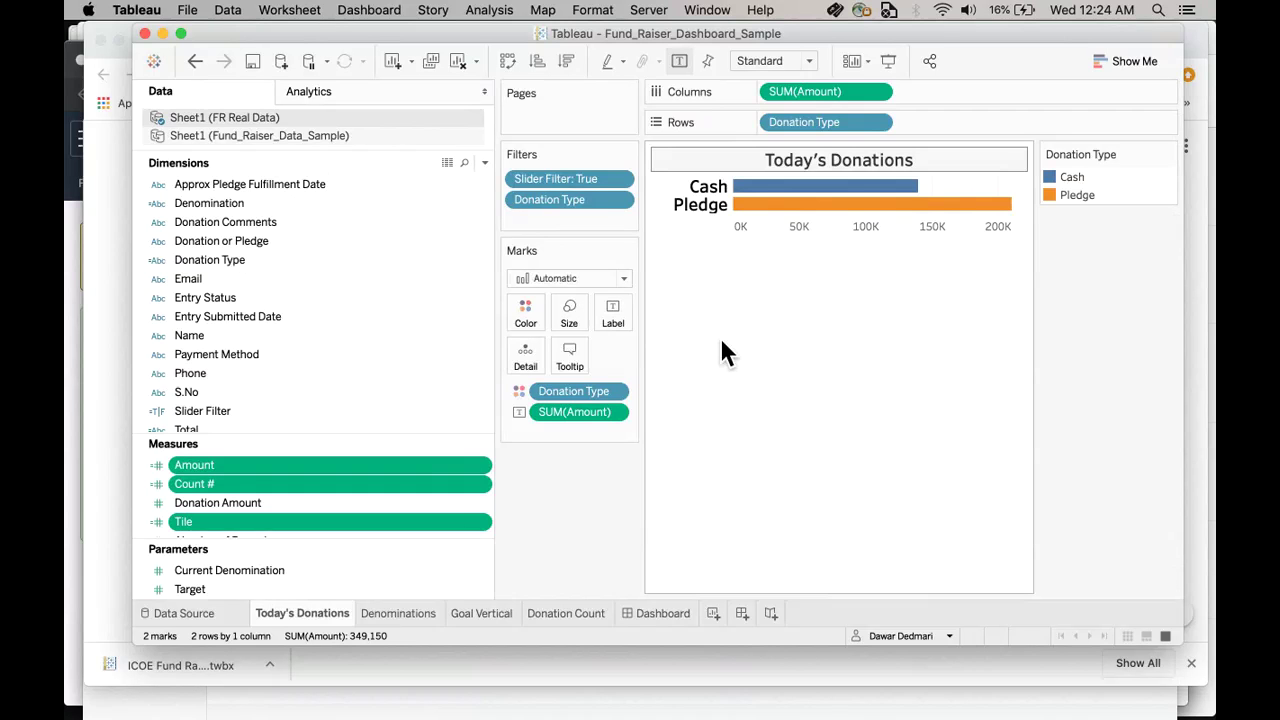
click(651, 617)
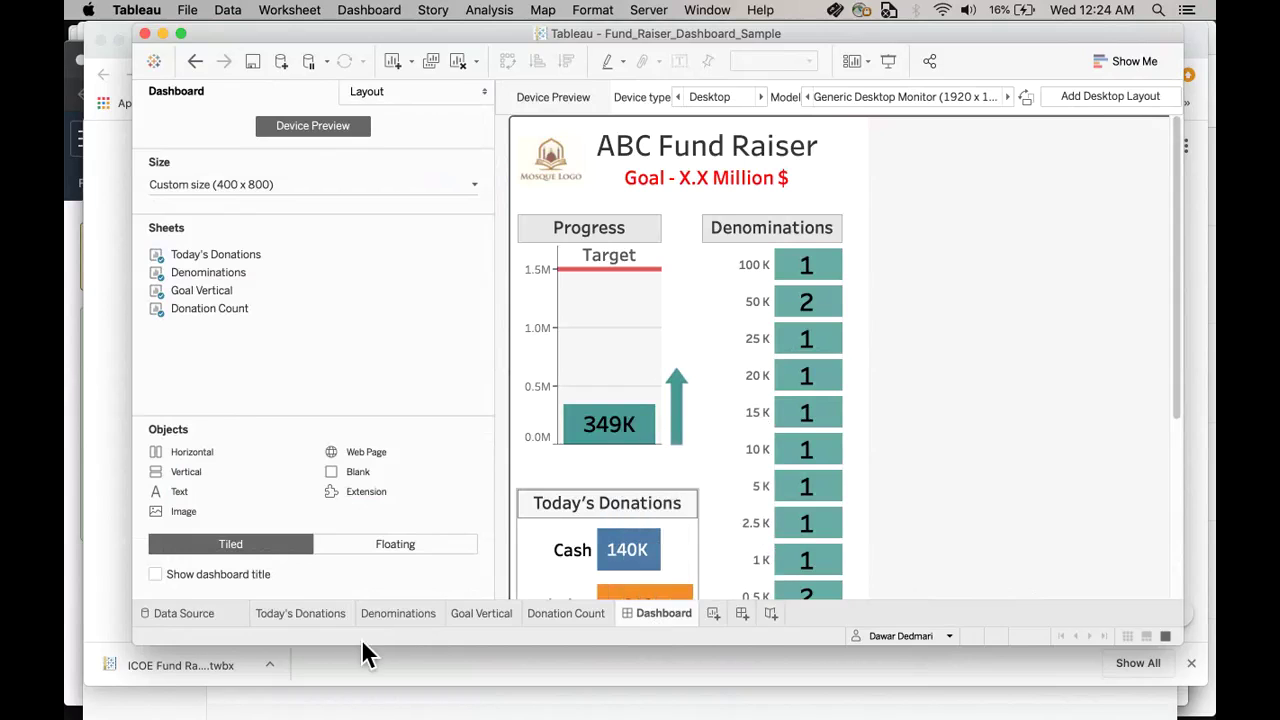
Step: Close the replaced Fund_Raiser_Data_Sample data source from the Today's Donations worksheet
click(308, 613)
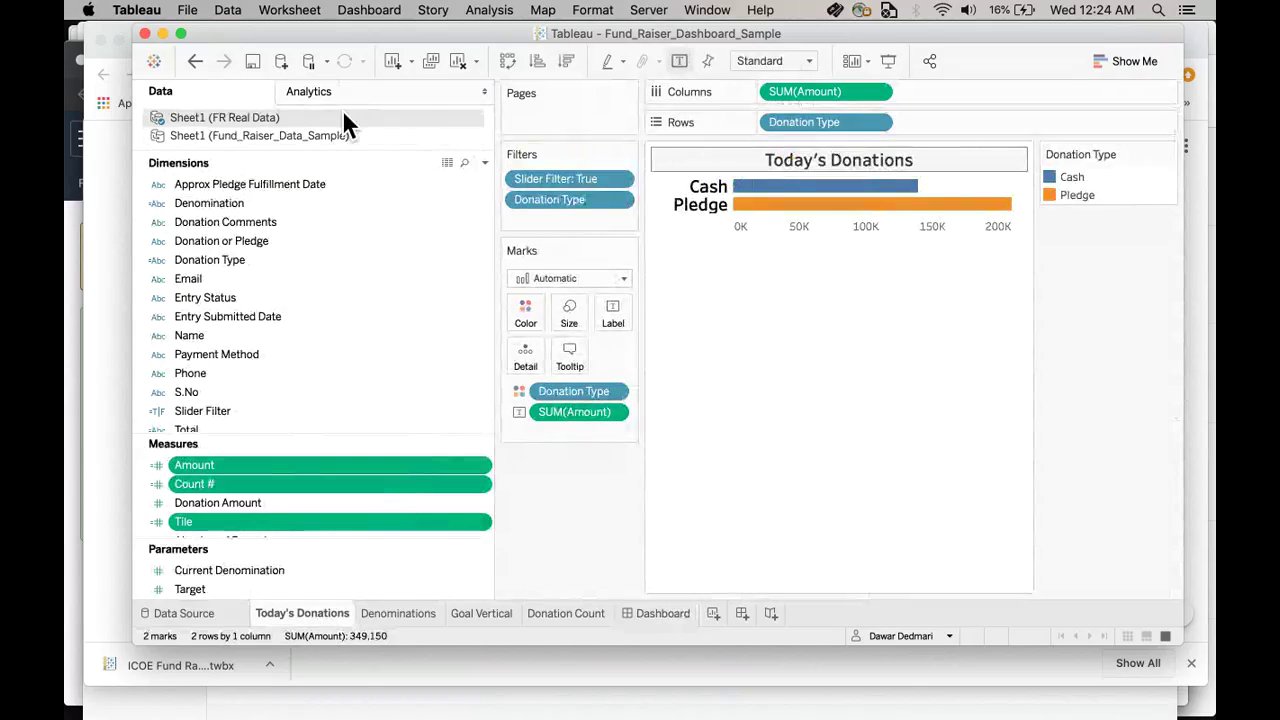
click(319, 136)
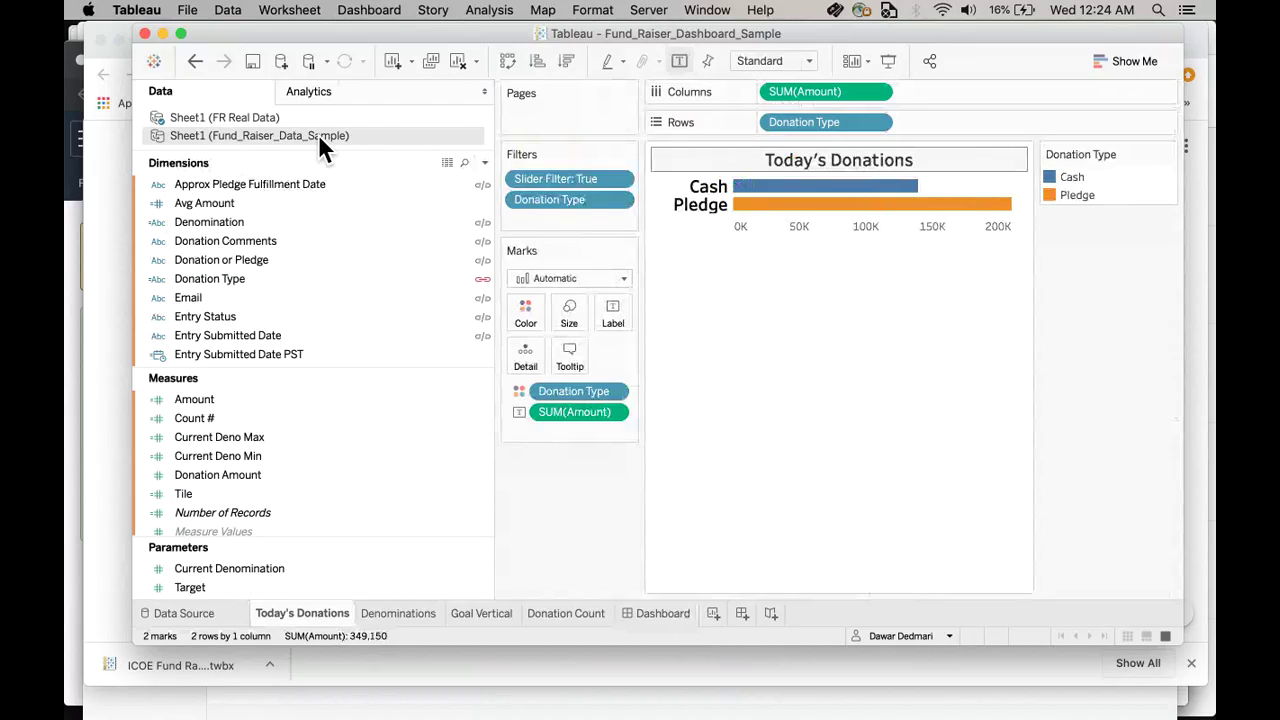
right_click(318, 134)
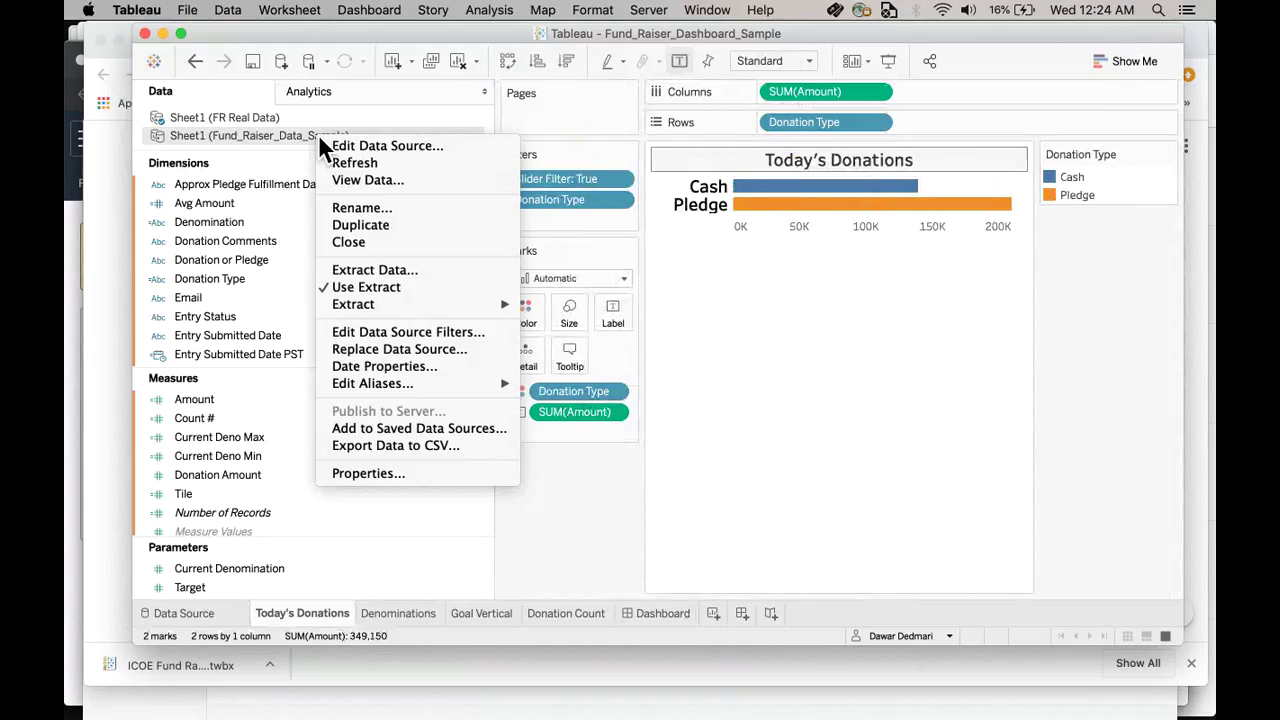
click(390, 245)
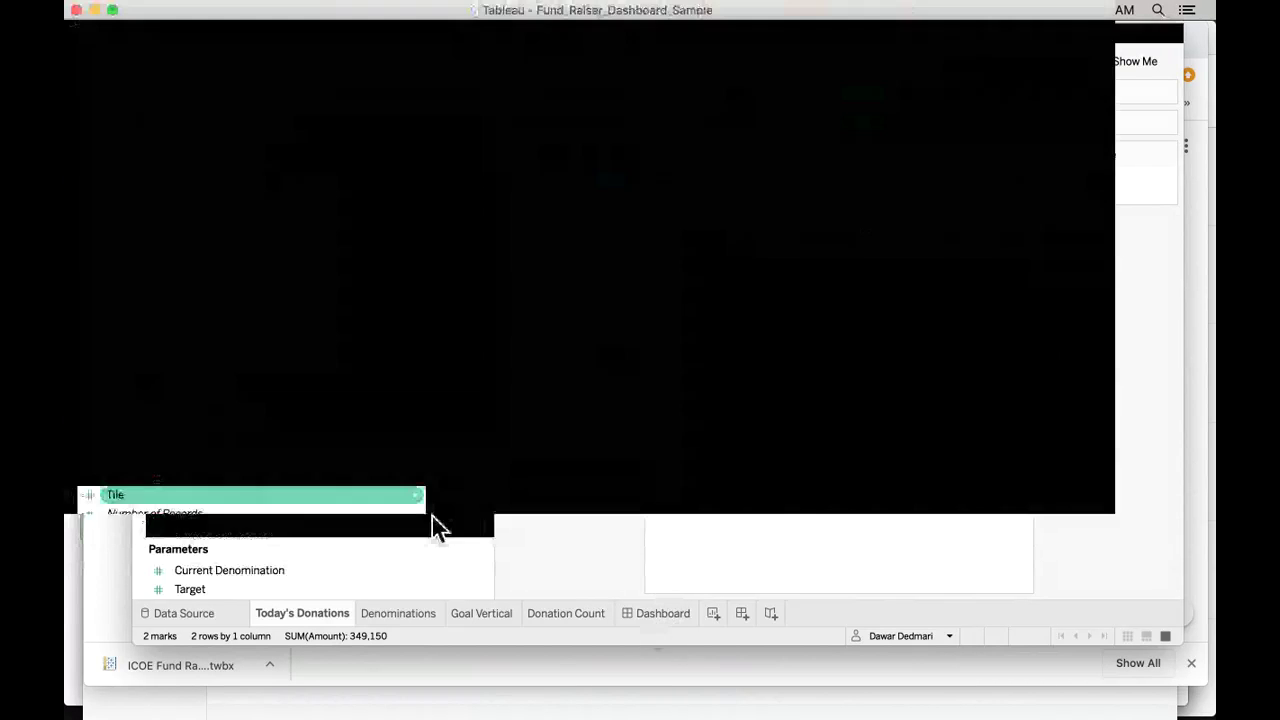
Step: Set the Target parameter's current value to 1,000,000
scroll(427, 505, down, 1)
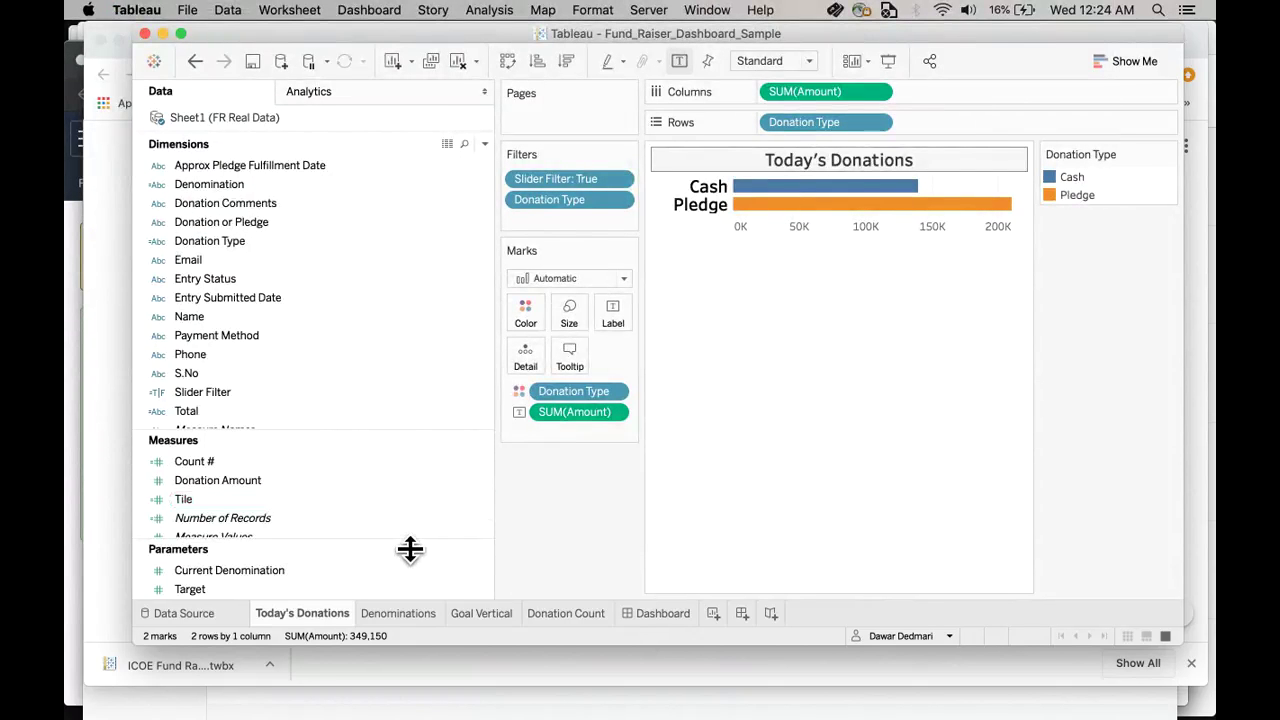
drag(411, 549, 411, 526)
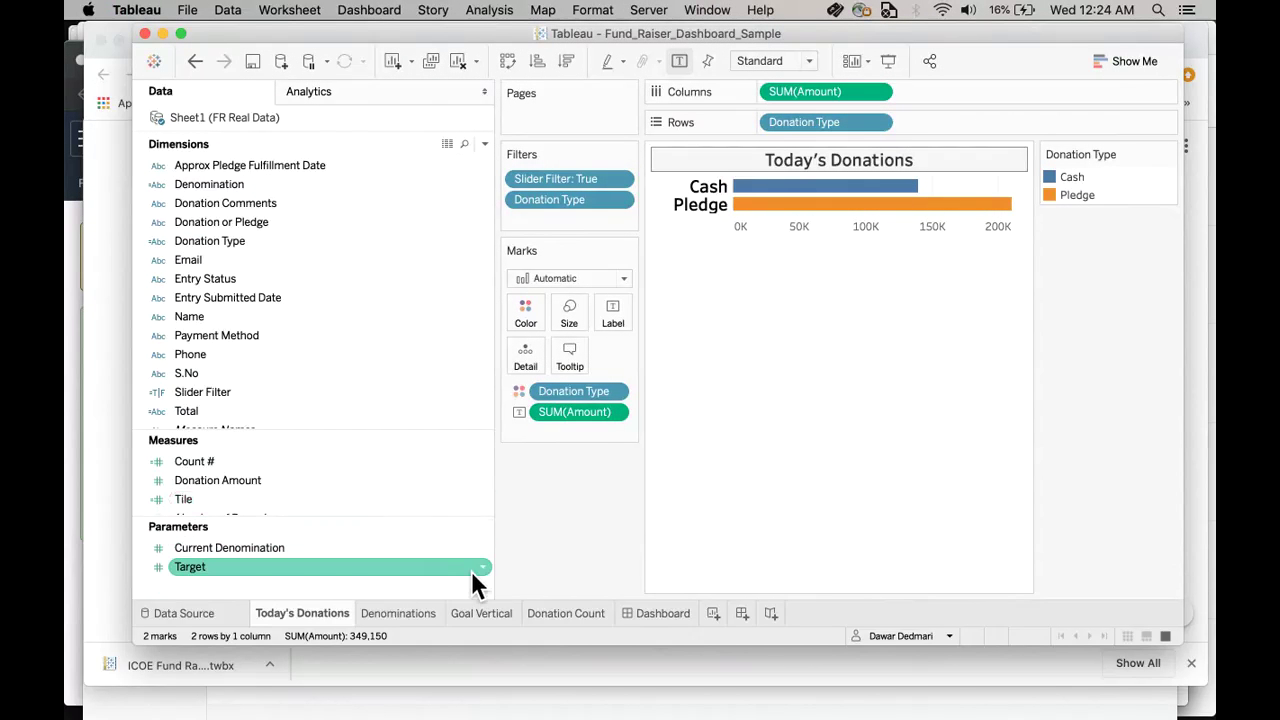
click(483, 569)
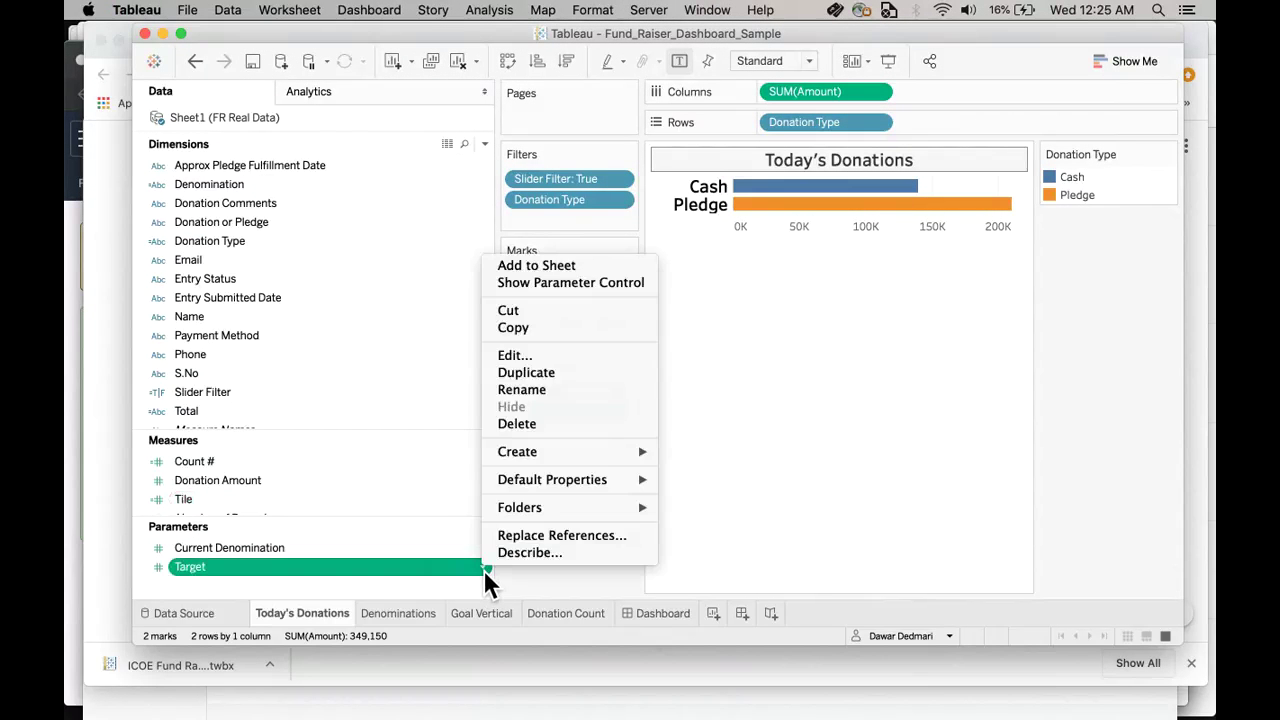
click(544, 358)
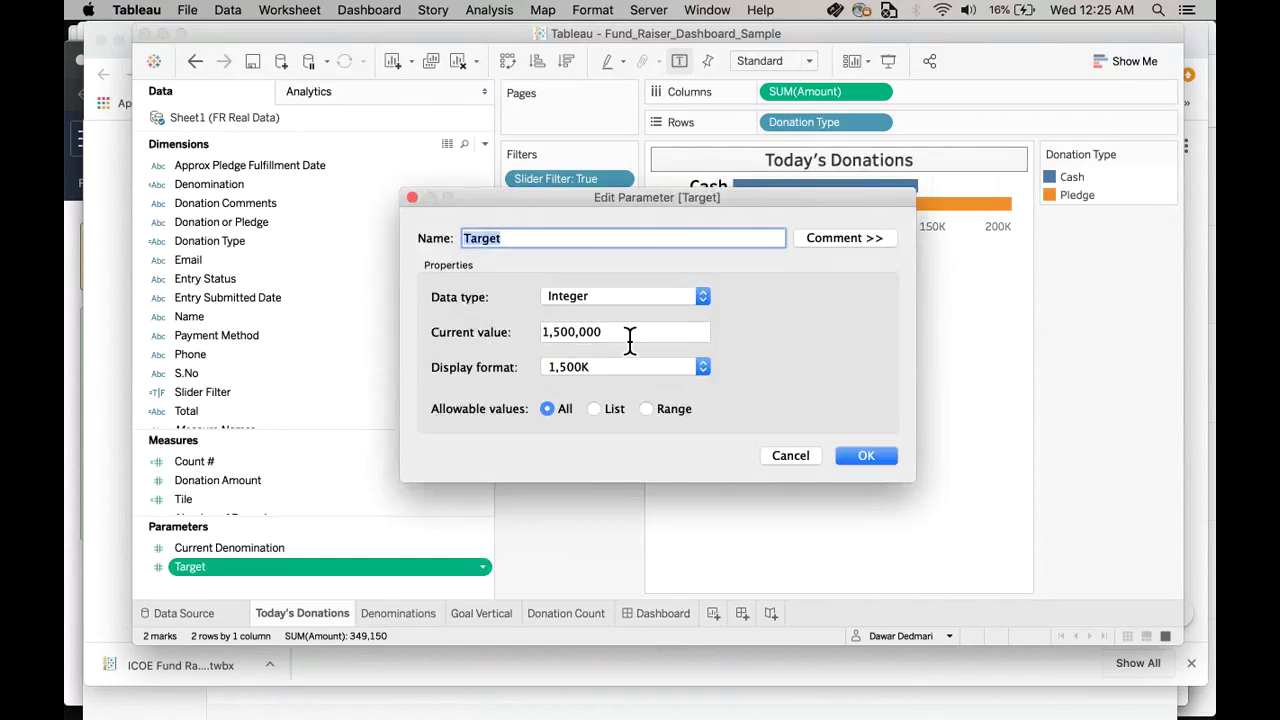
click(563, 340)
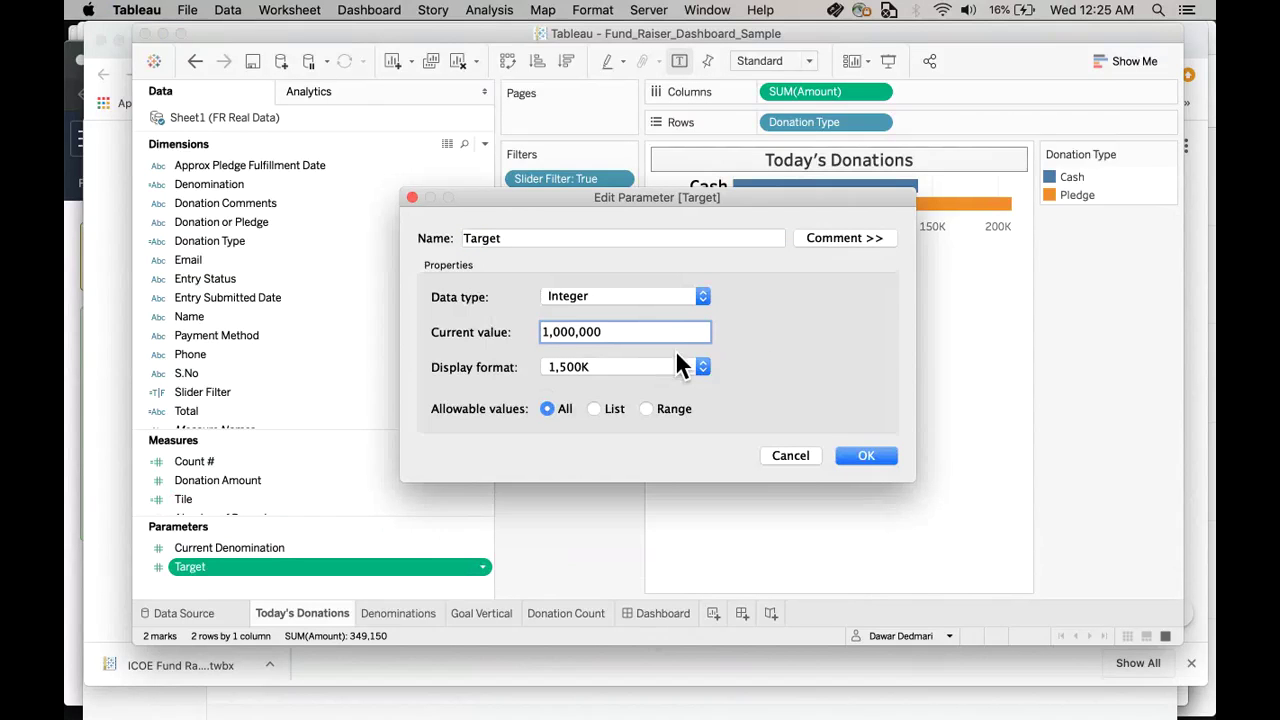
click(703, 367)
click(749, 360)
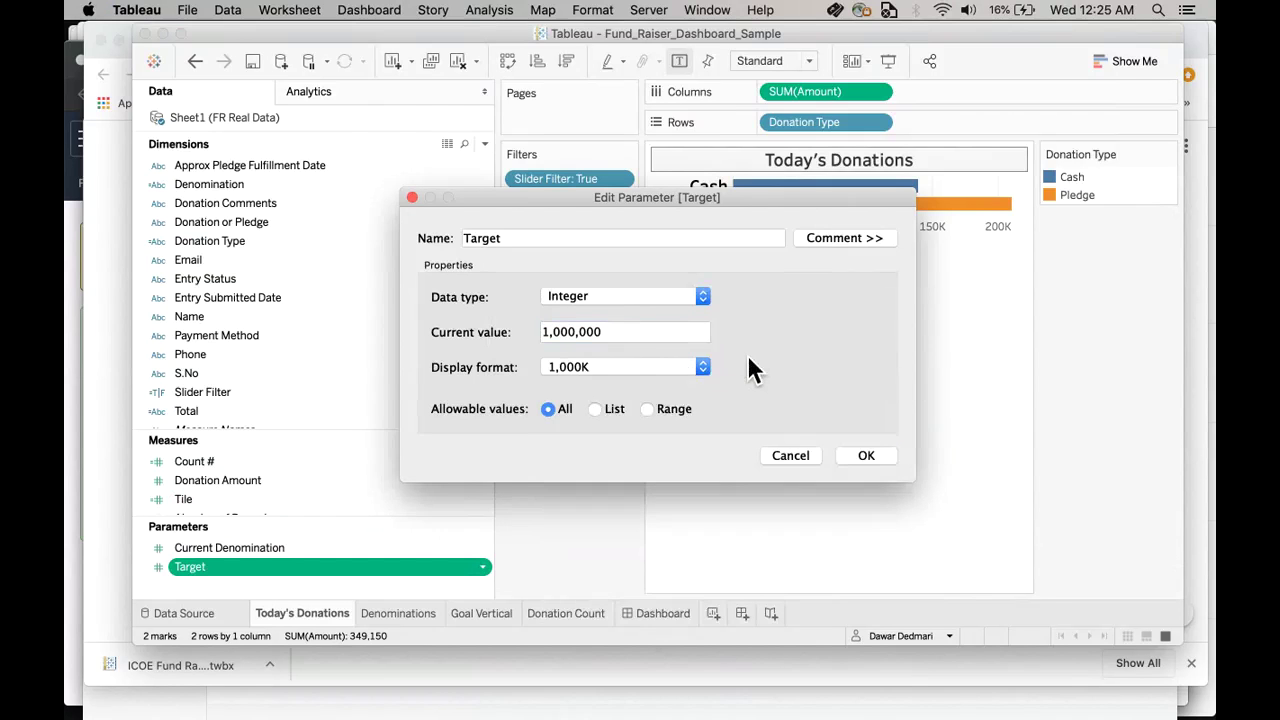
click(864, 455)
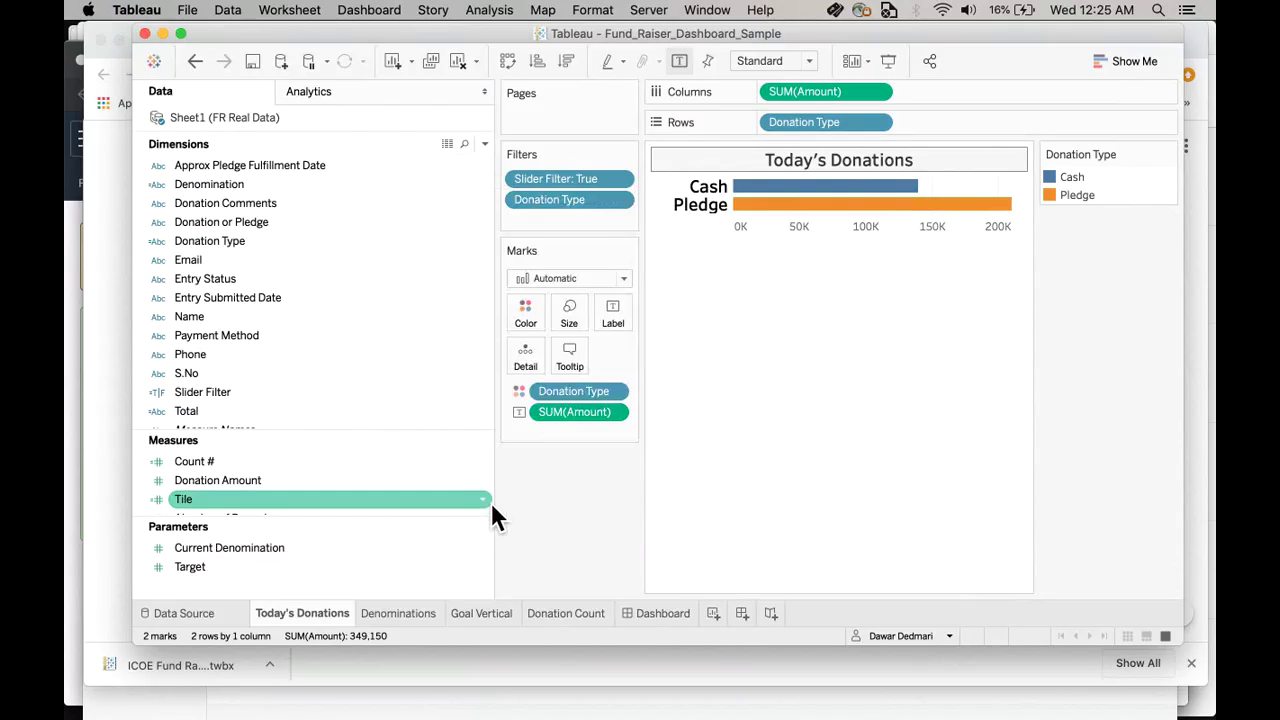
Step: Open the Dashboard's title text for editing and change the organization name in its first line to XYZ
click(662, 613)
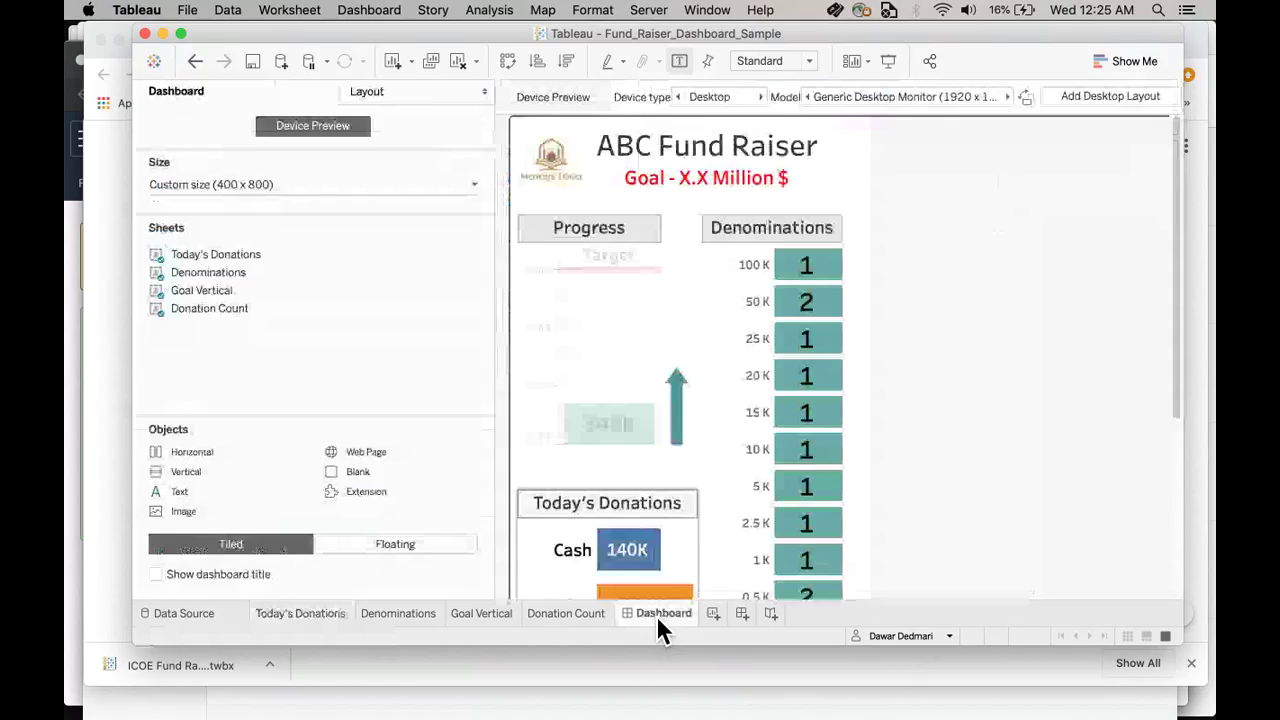
double_click(654, 142)
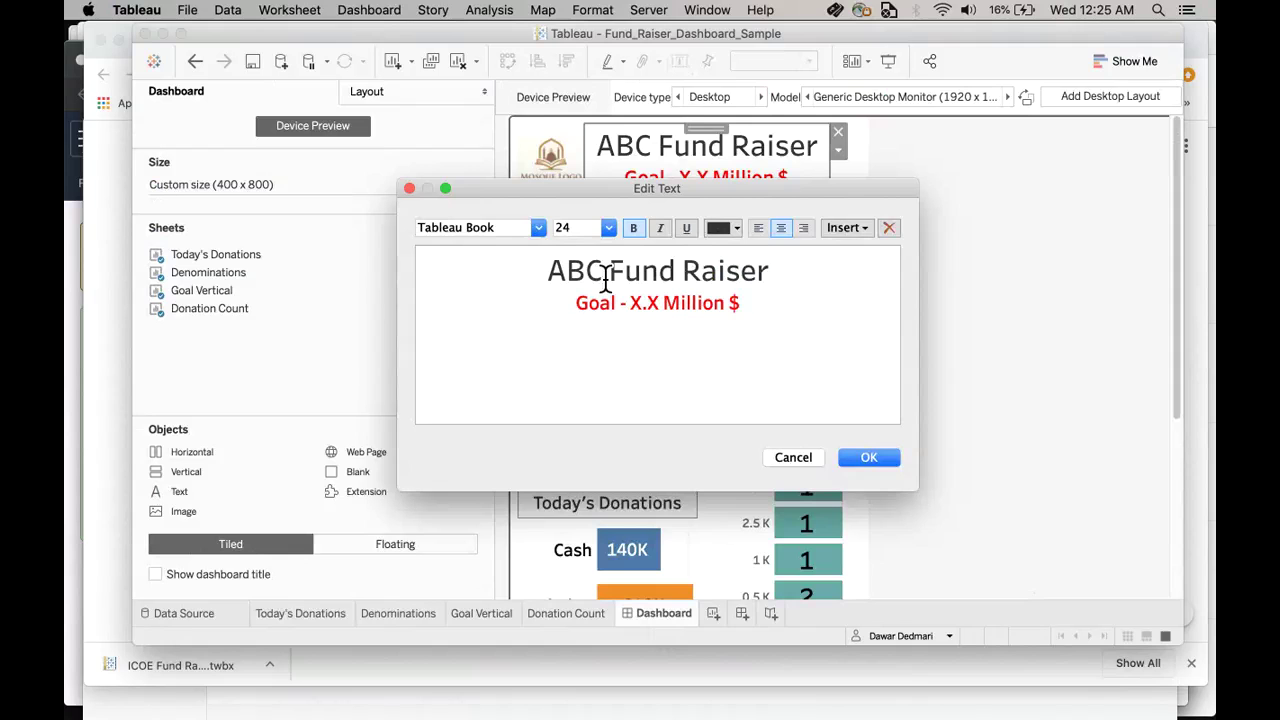
key(BackSpace)
key(BackSpace)
key(BackSpace)
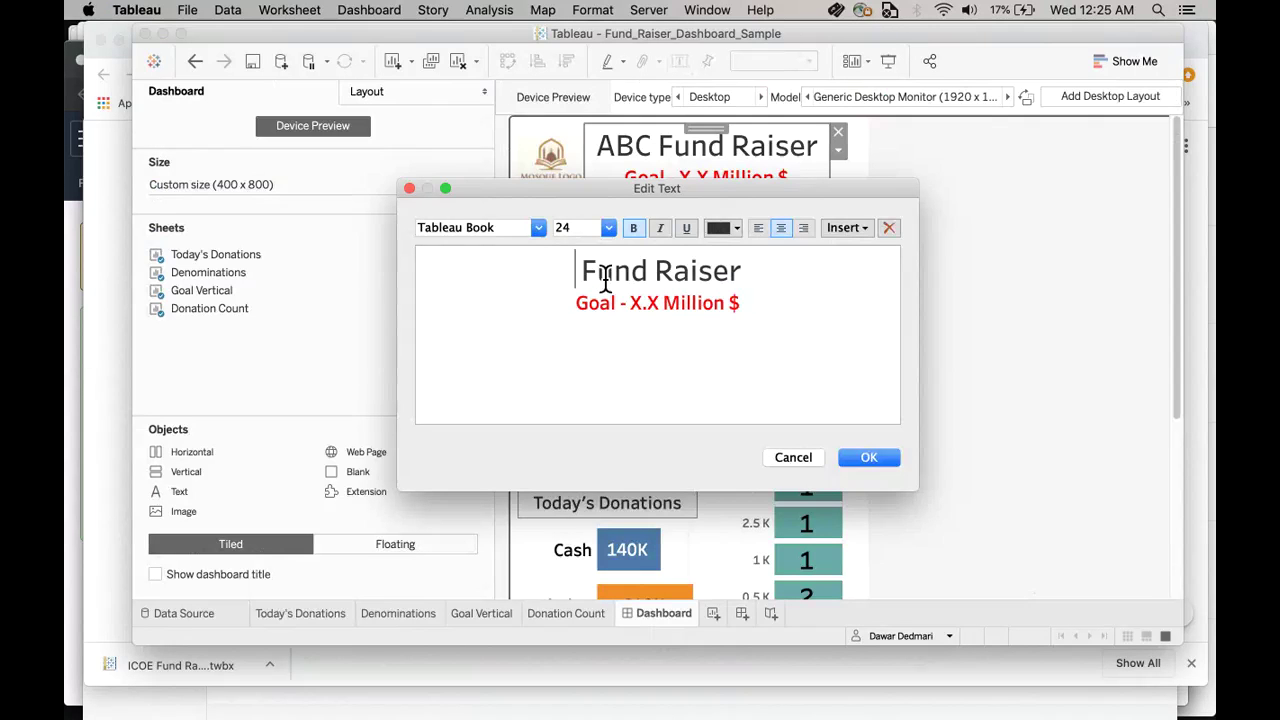
text(XY )
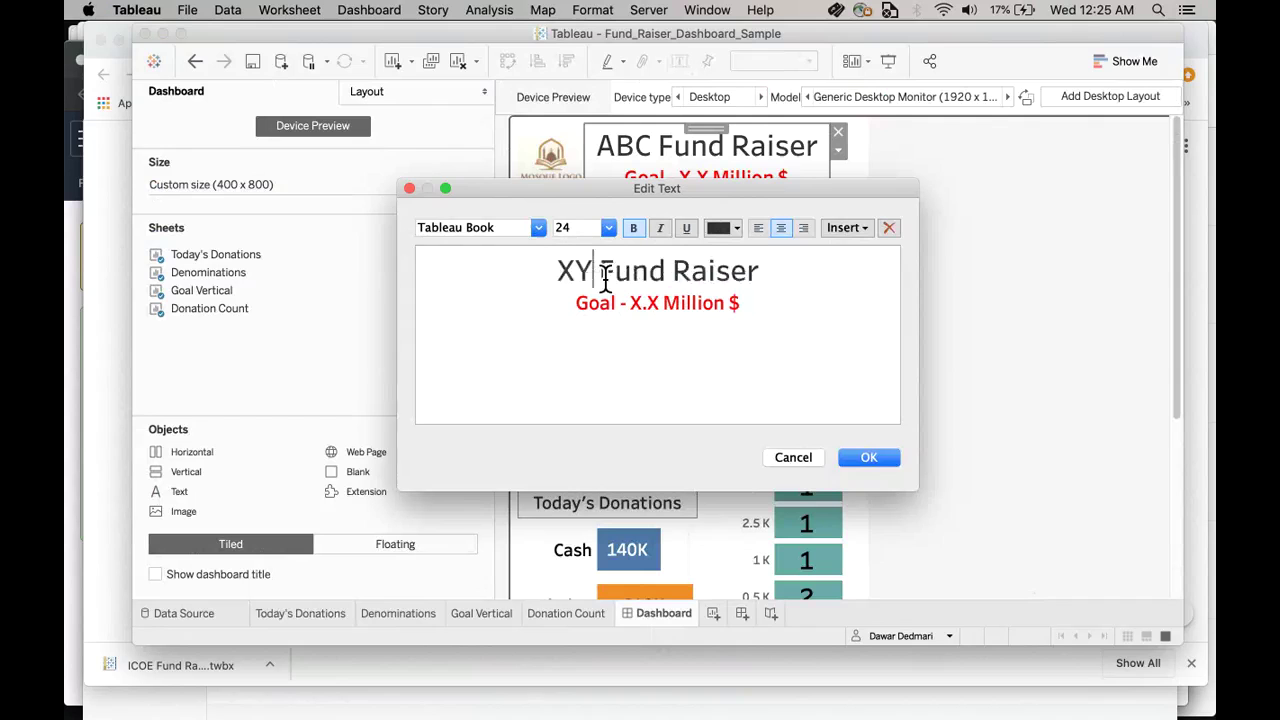
text(Z)
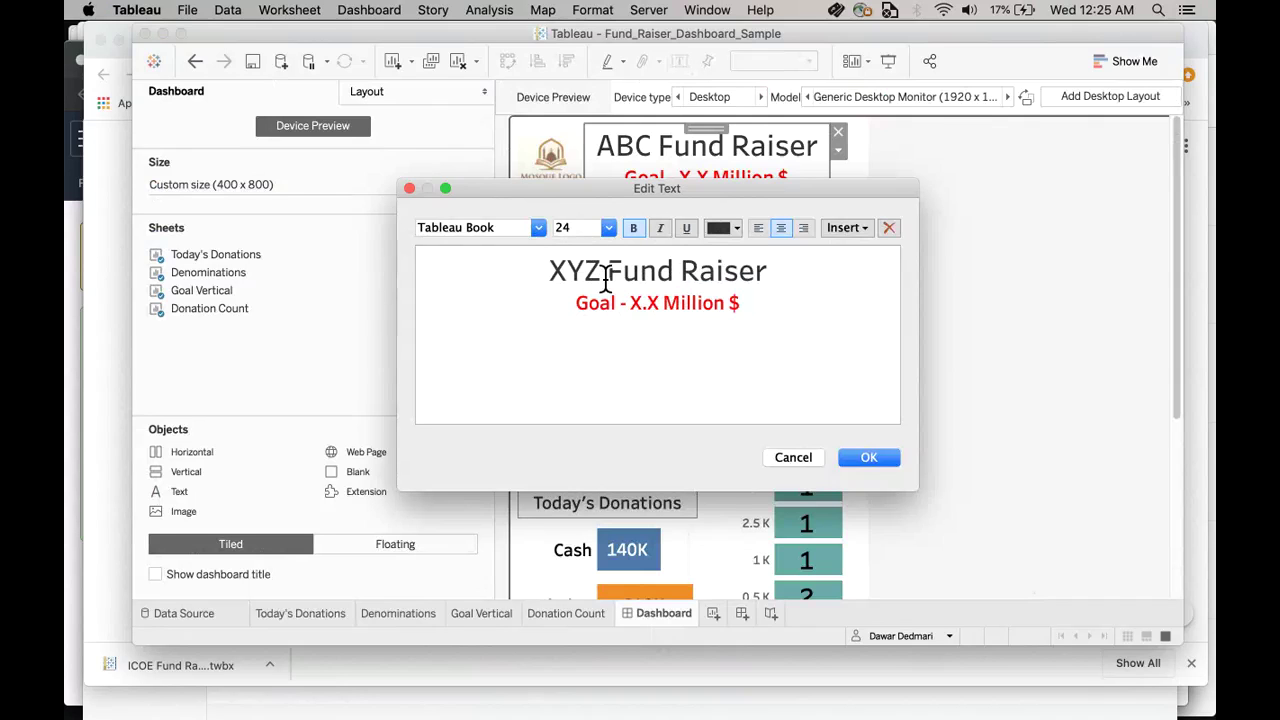
Step: Change the goal line of the dashboard title to "Goal - 1.0 Million $" and apply the text edits
click(660, 308)
key(BackSpace)
key(BackSpace)
key(BackSpace)
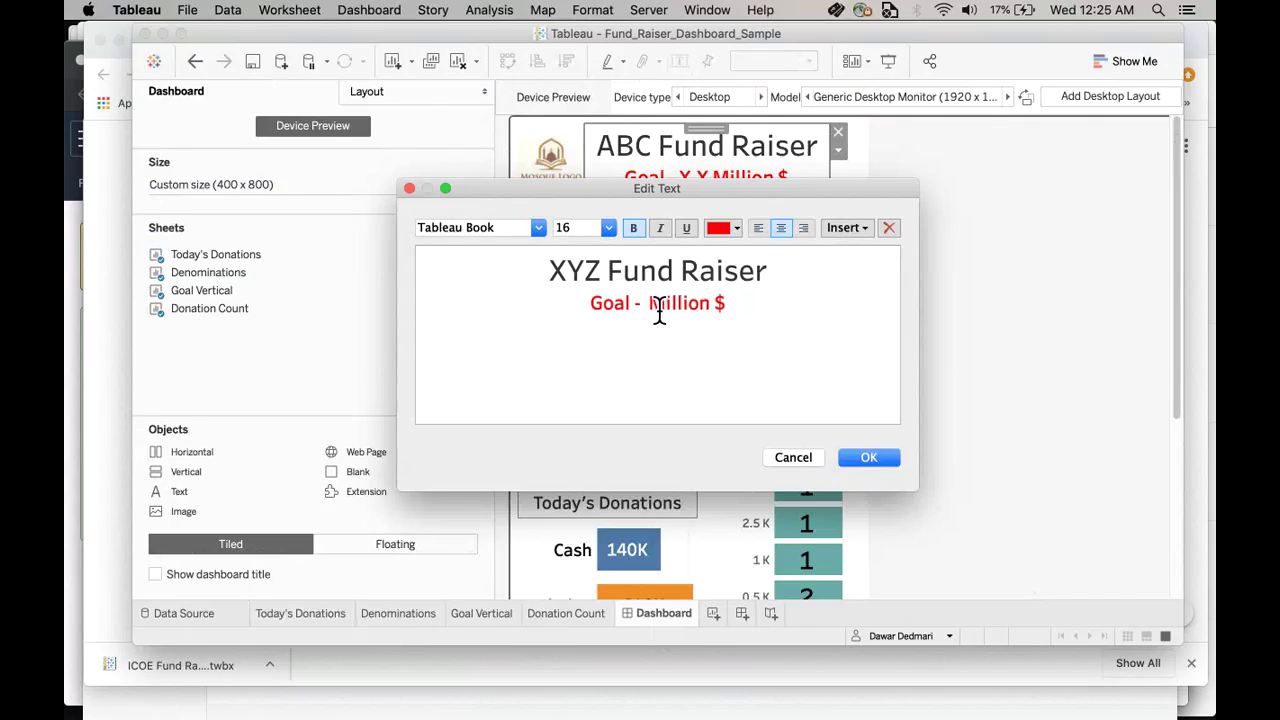
text(1.0)
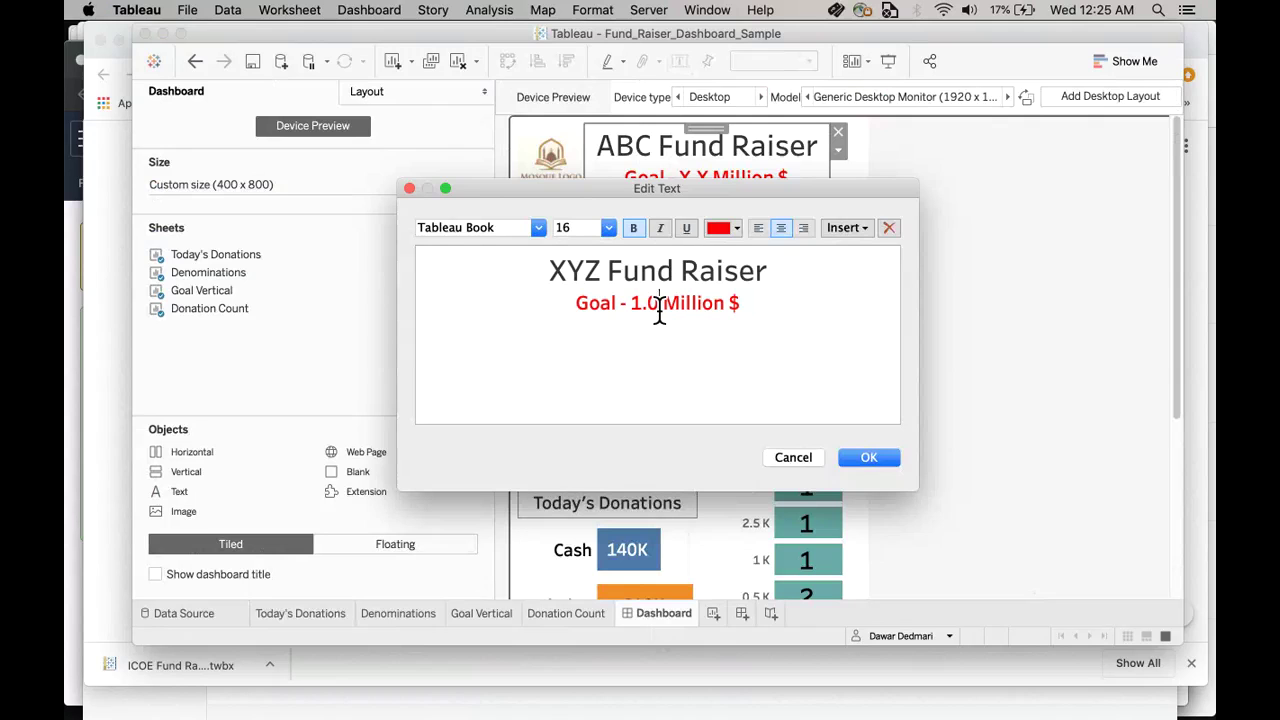
click(869, 460)
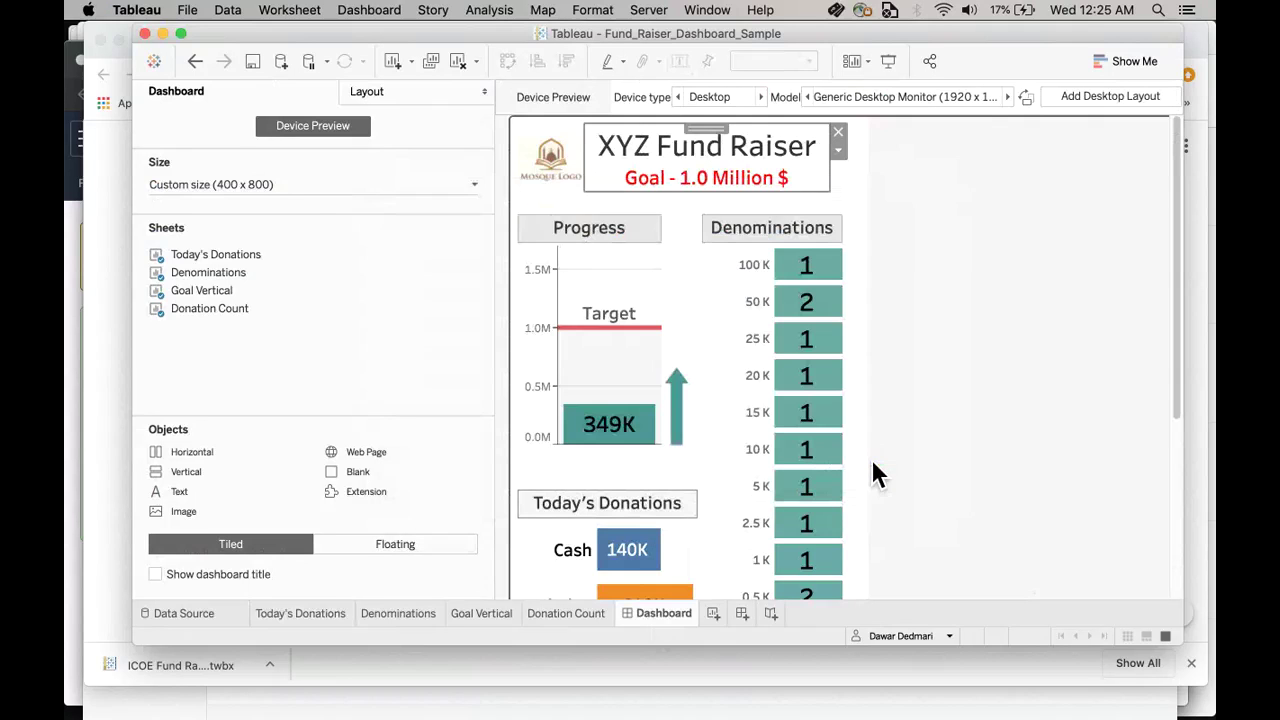
click(568, 137)
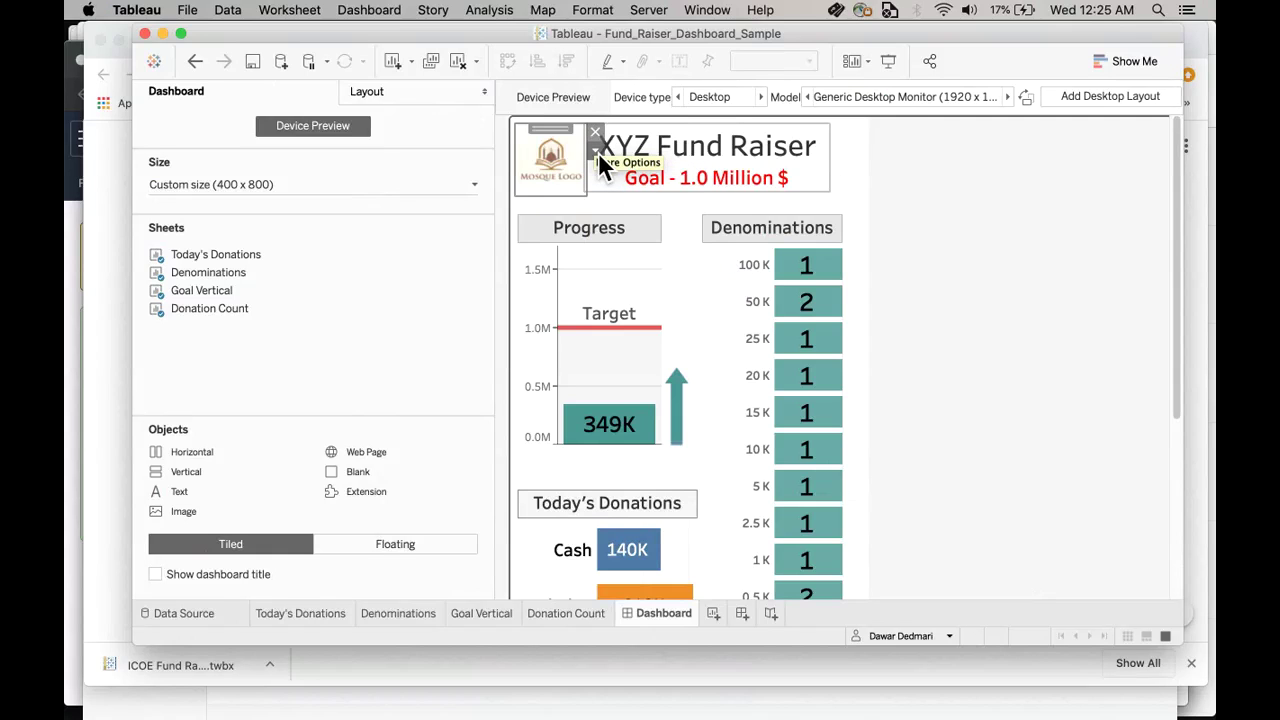
click(598, 152)
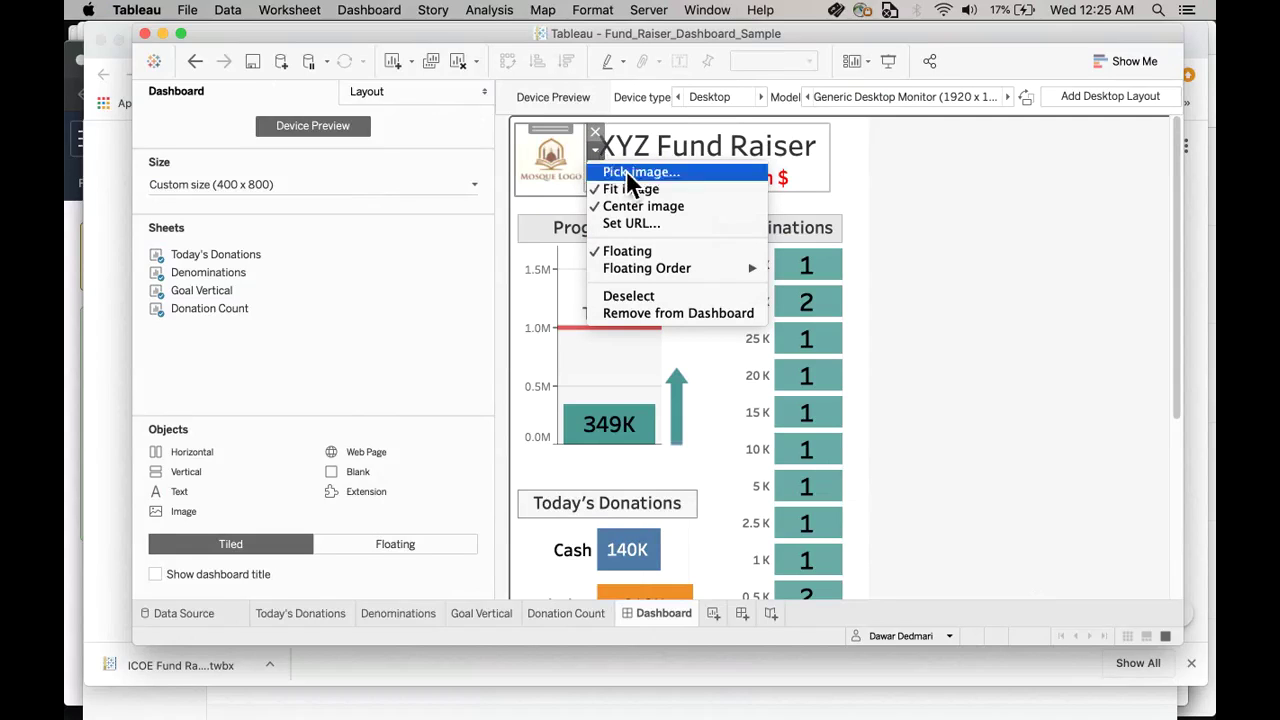
click(626, 172)
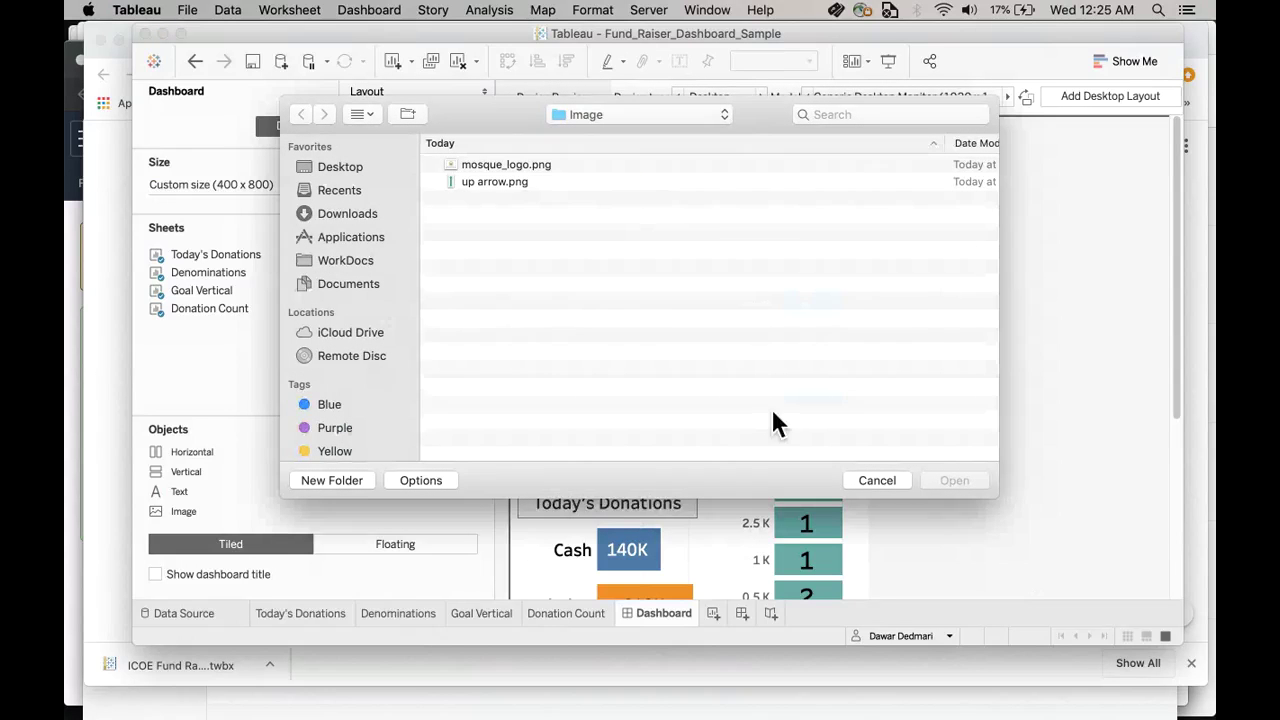
click(885, 484)
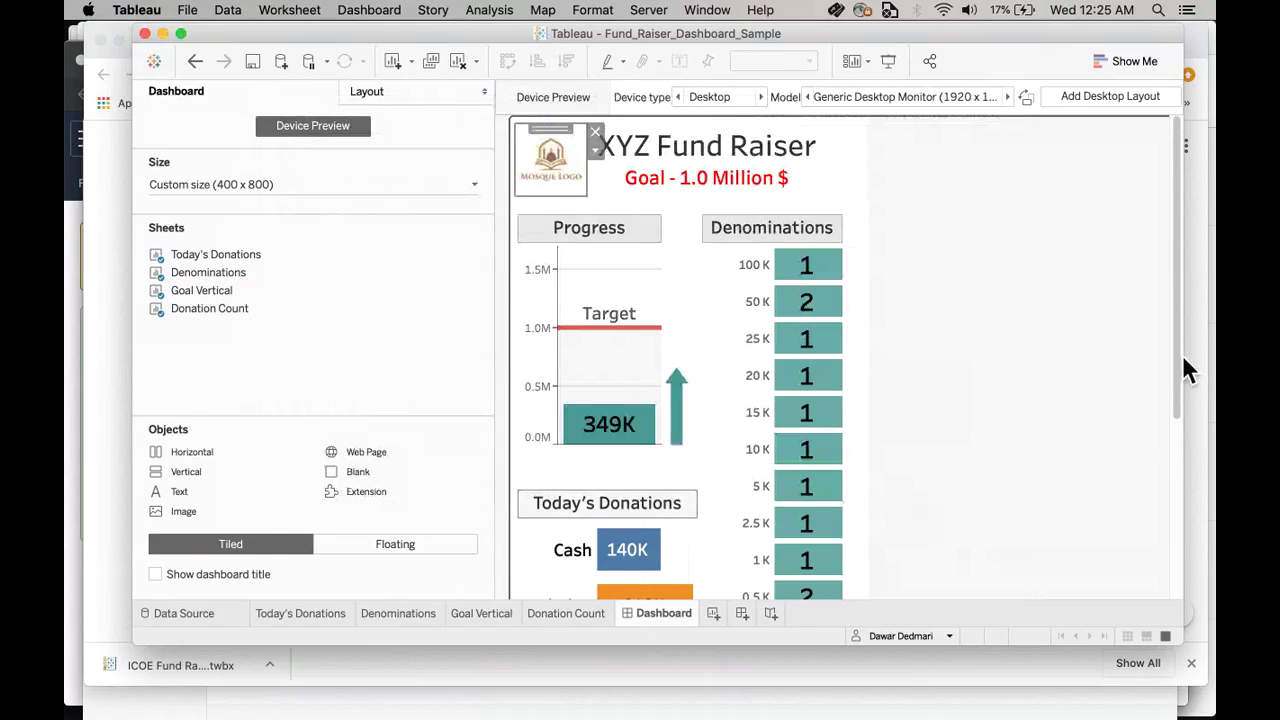
mouse_move(1181, 356)
mouse_down()
mouse_move(1182, 406)
mouse_move(1178, 360)
mouse_up()
Step: Publish the workbook to Tableau Public as Fund_Raiser_Dashboard_Sample, syncing with Google Sheets using embedded credentials, and dismiss the publish banner on the web page
click(652, 12)
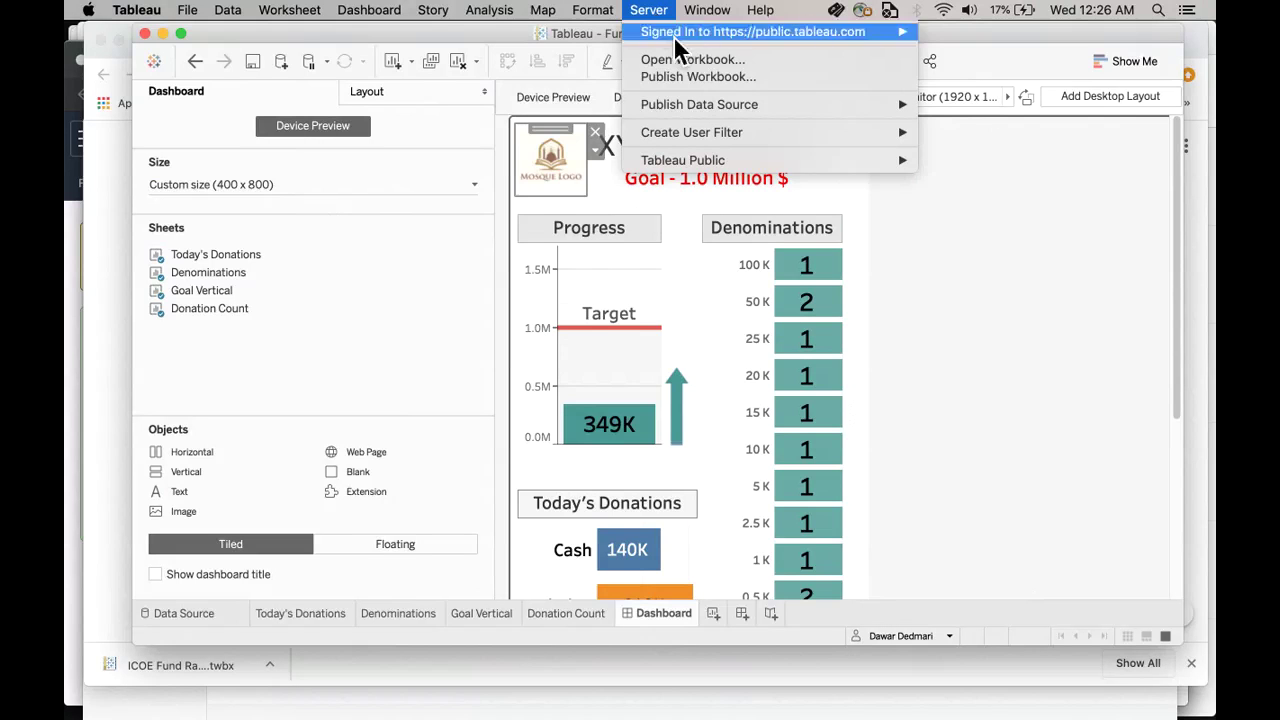
click(706, 76)
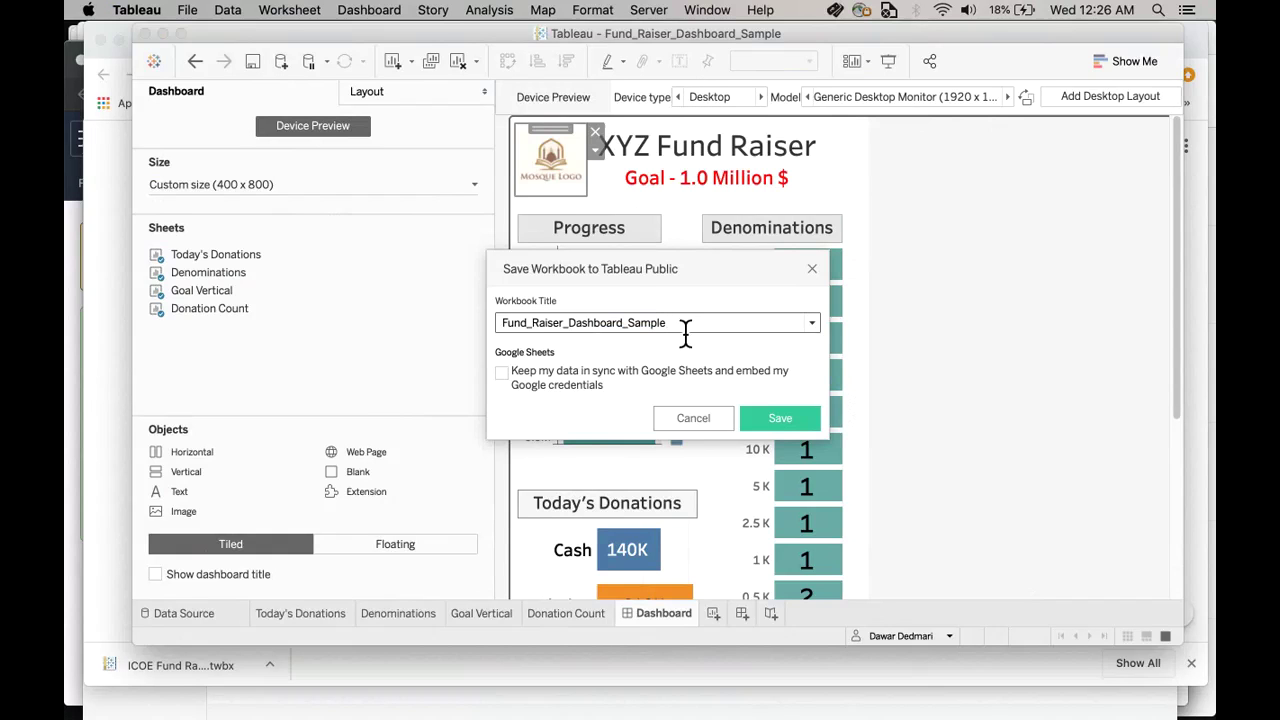
drag(680, 322, 505, 330)
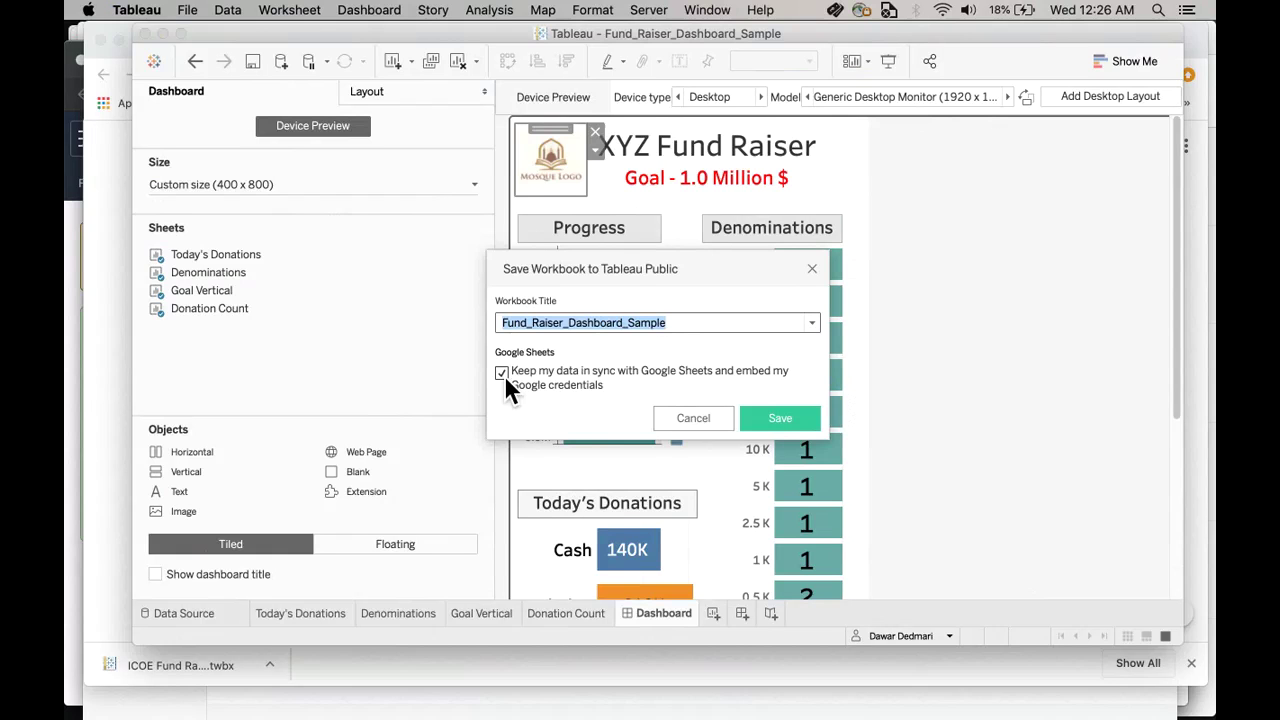
click(776, 420)
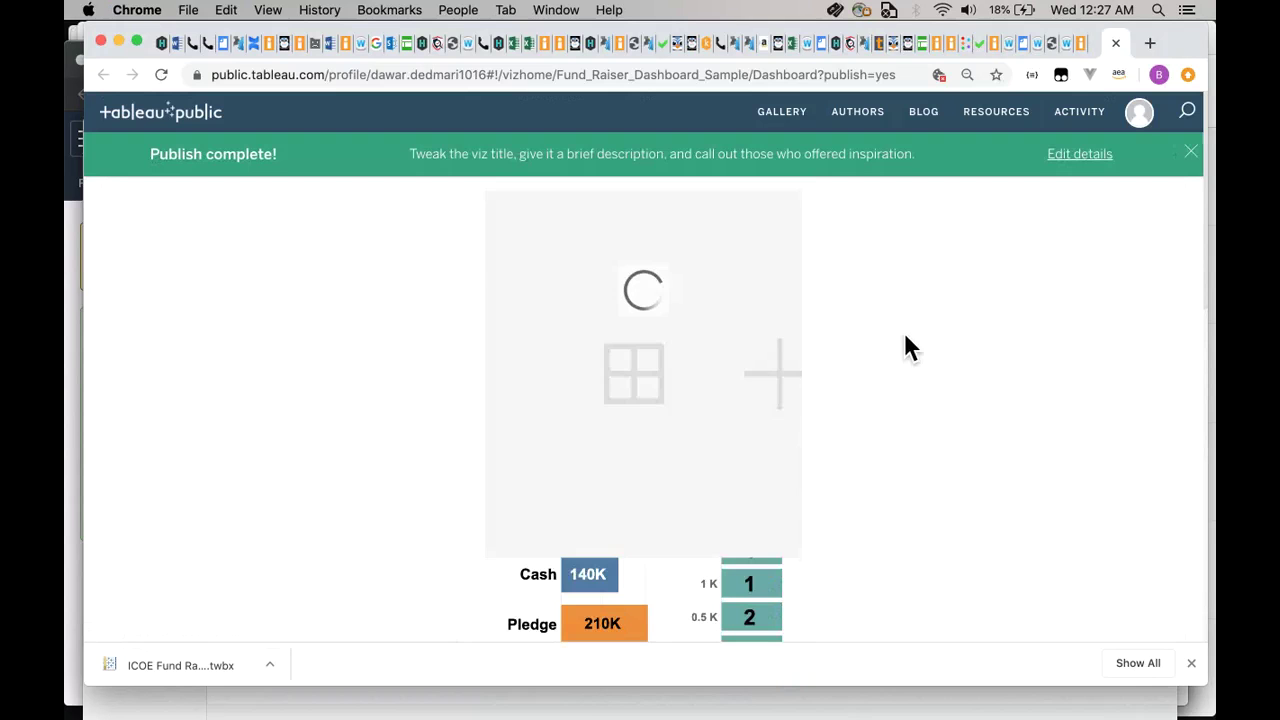
click(1191, 153)
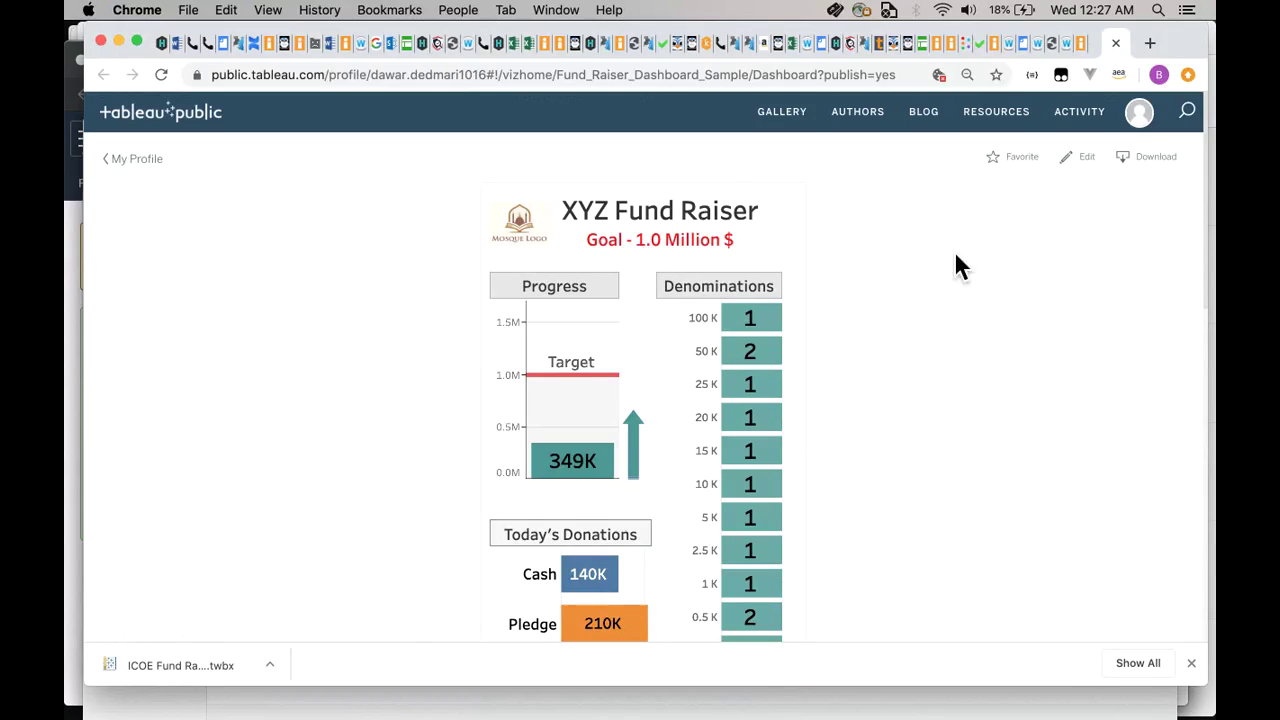
scroll(910, 293, down, 2)
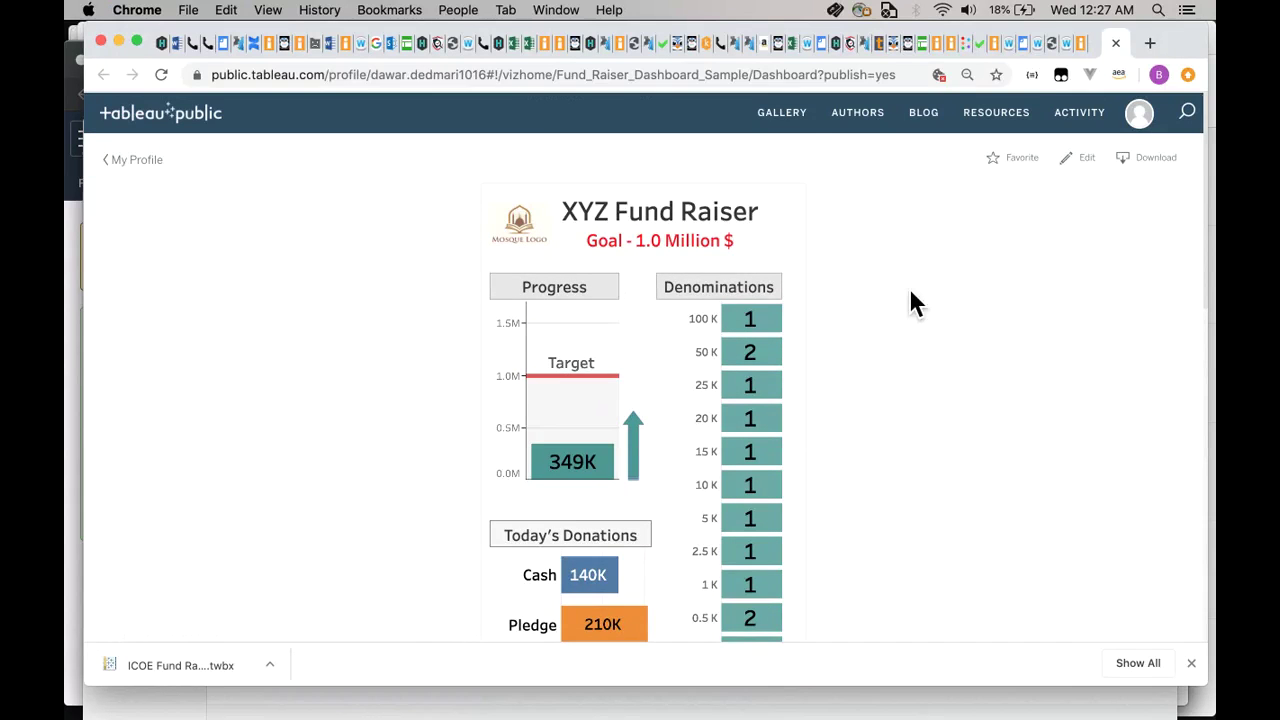
Step: View the published XYZ Fund Raiser dashboard in full screen and return to the normal web page
scroll(895, 360, down, 4)
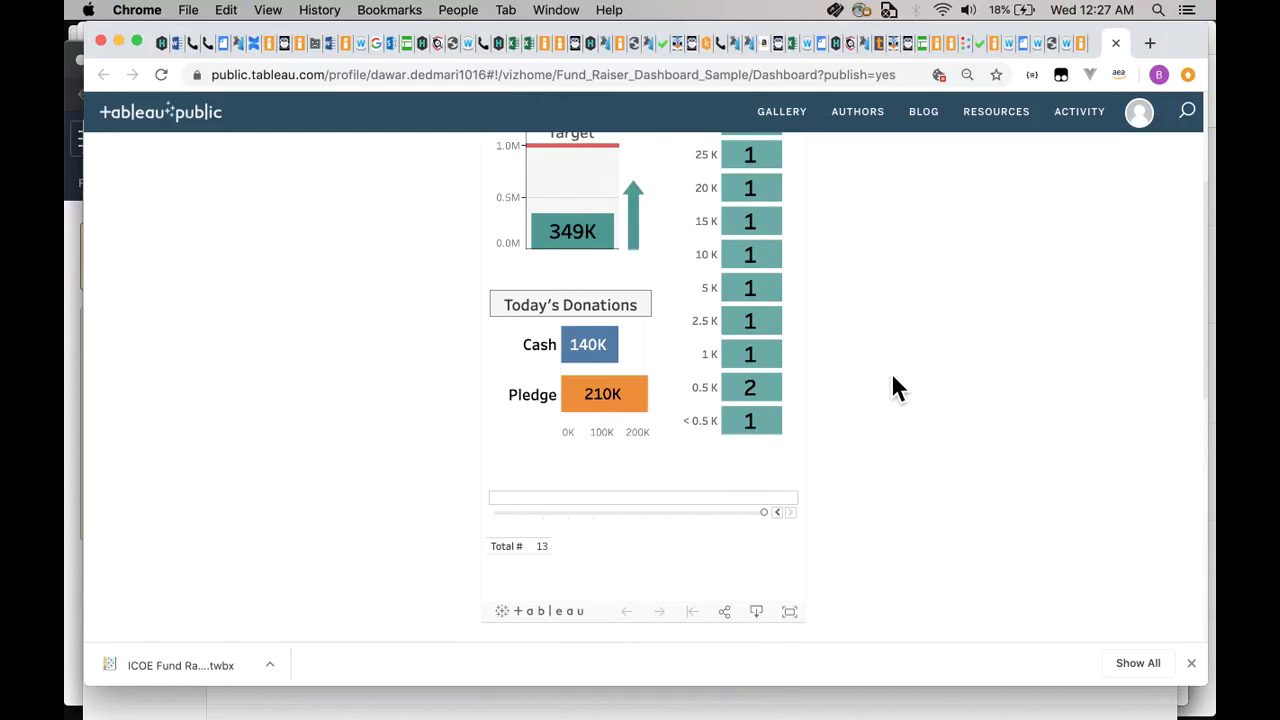
click(789, 549)
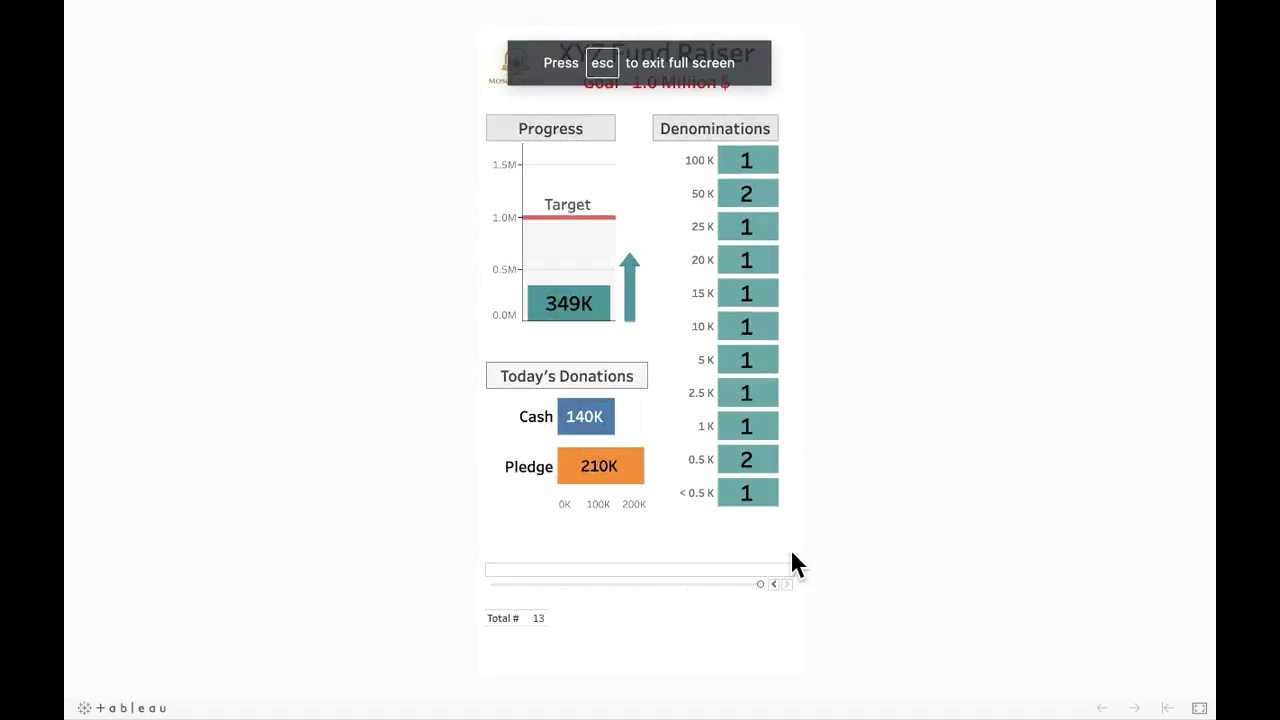
key(Escape)
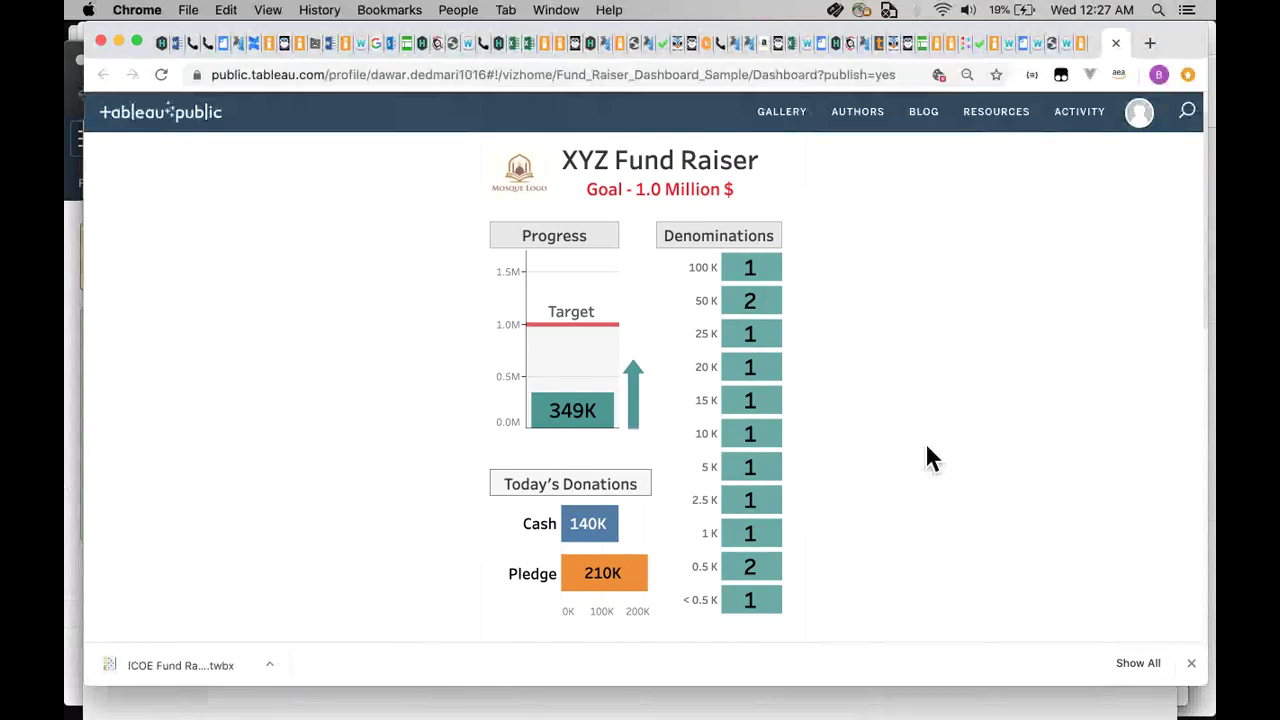
Step: Switch to Safari and open the FR Real Data spreadsheet from the Fund Raiser Sample folder in Google Drive
key(super+Tab)
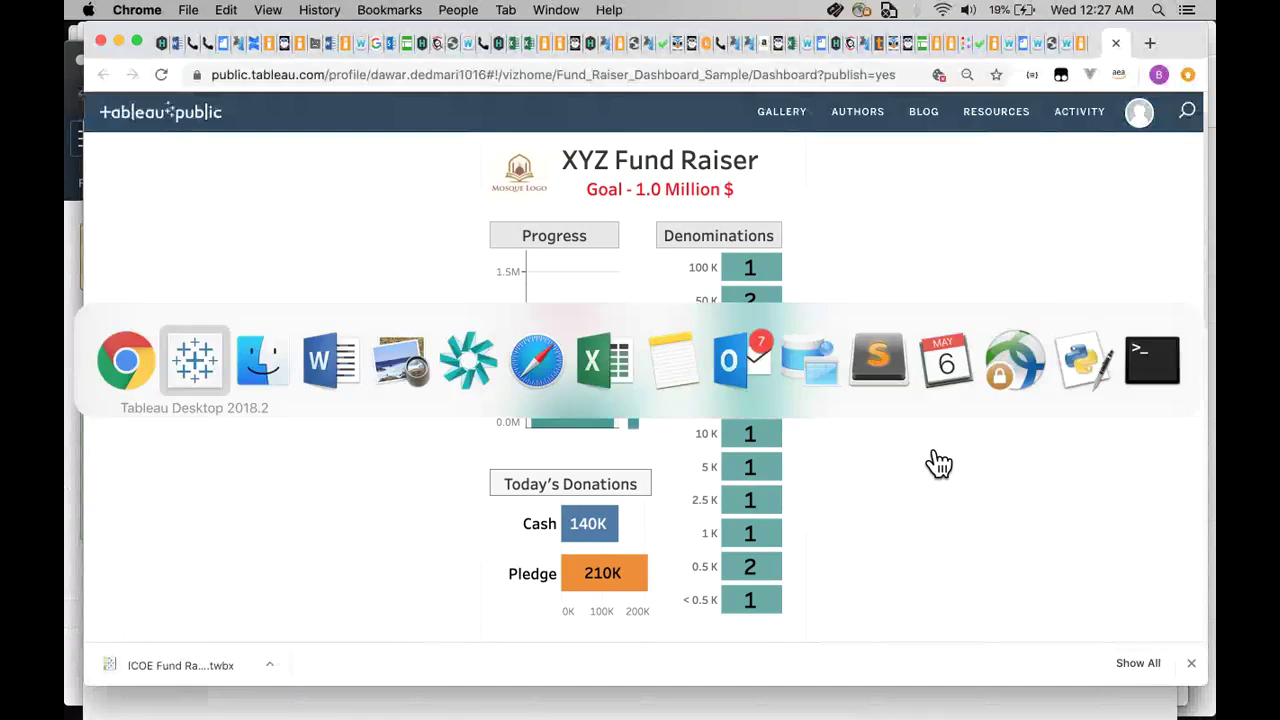
key(super+Tab)
key(super+Tab)
key(super+Tab)
key(super+Tab)
key(super+Tab)
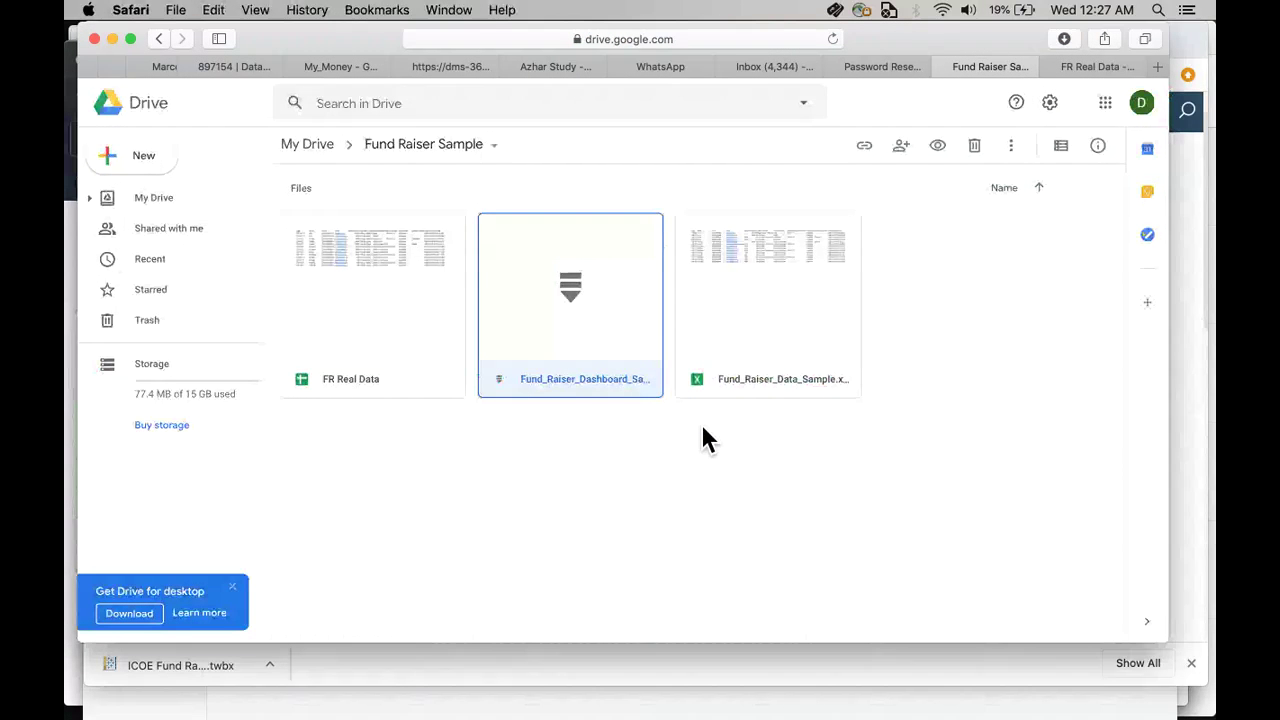
double_click(397, 335)
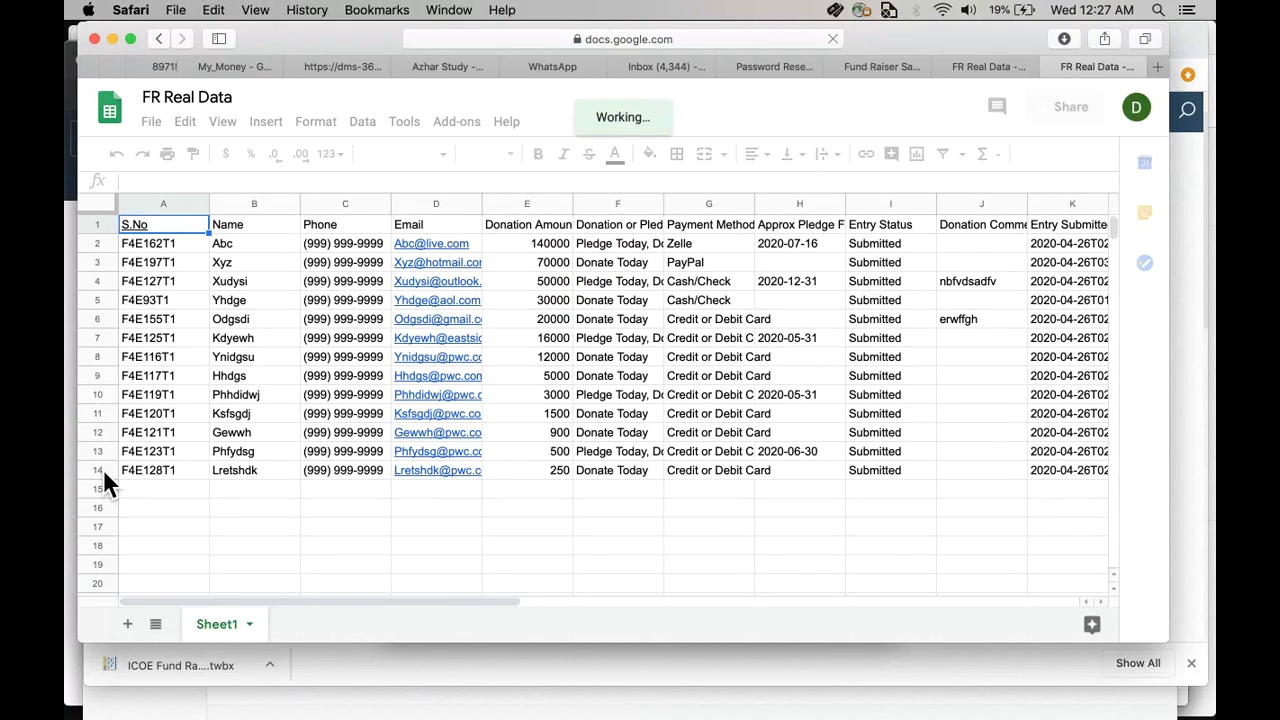
Step: Copy the entire last donation record in row 14 and paste it into row 15
click(103, 469)
key(cmd+c)
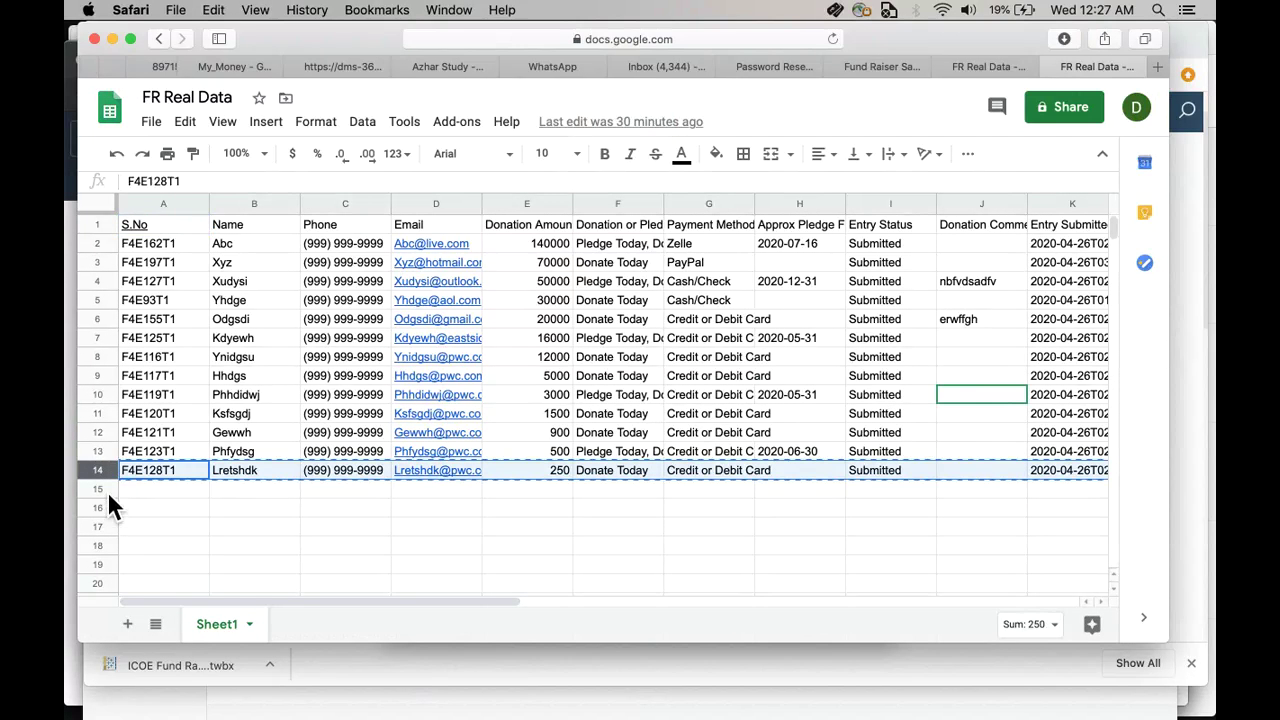
click(103, 489)
key(cmd+v)
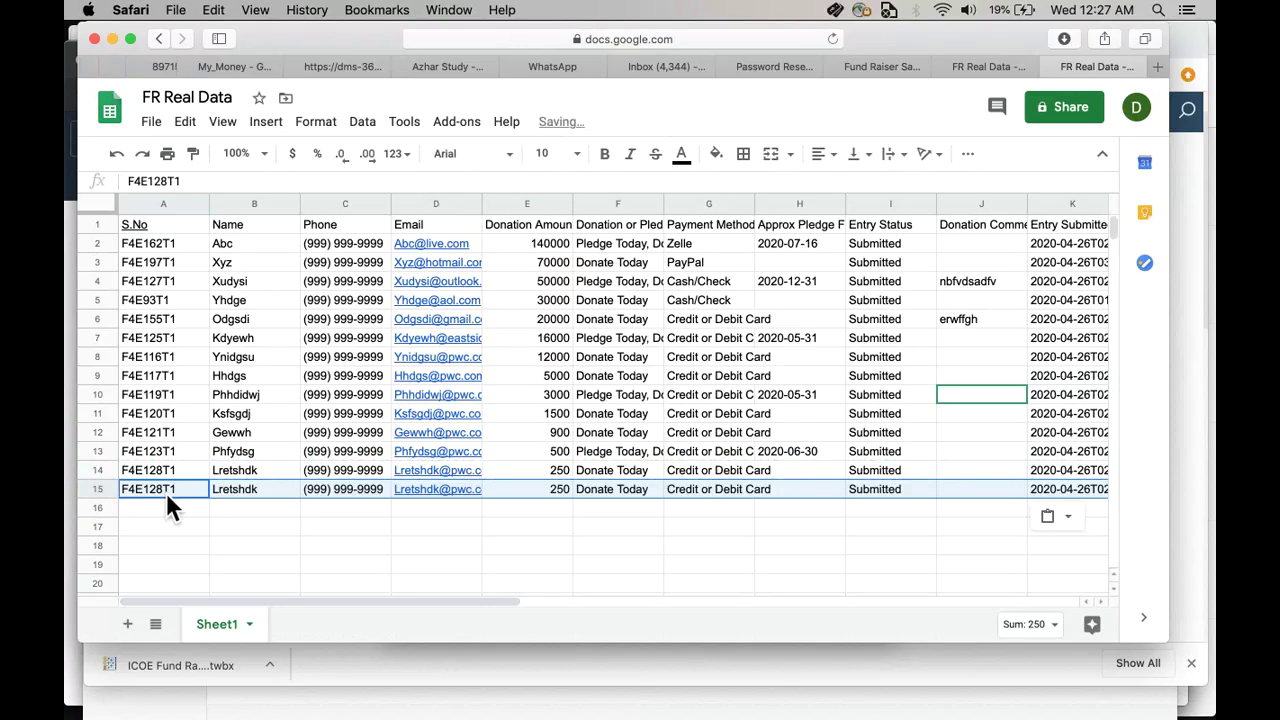
Step: Change the S.No of the row 15 record to F4E129T1 and set its donation amount to 80000
double_click(163, 492)
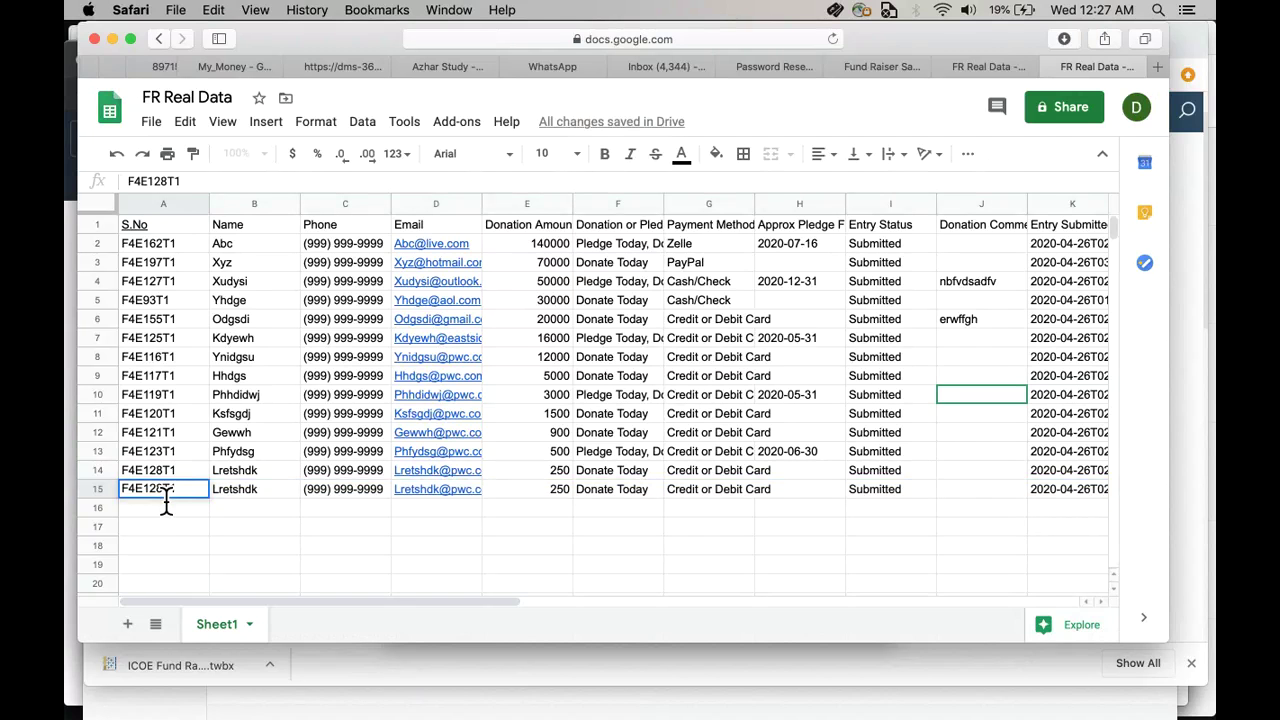
key(BackSpace)
text(9)
click(545, 493)
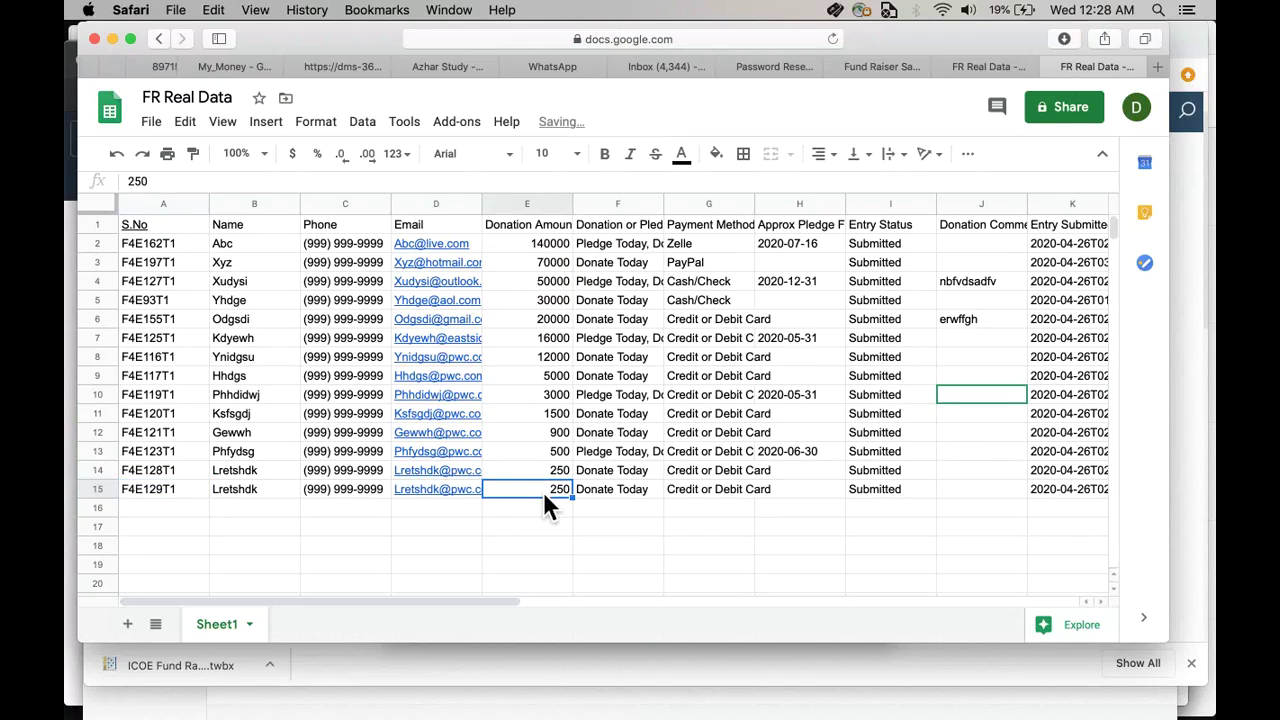
text(80000)
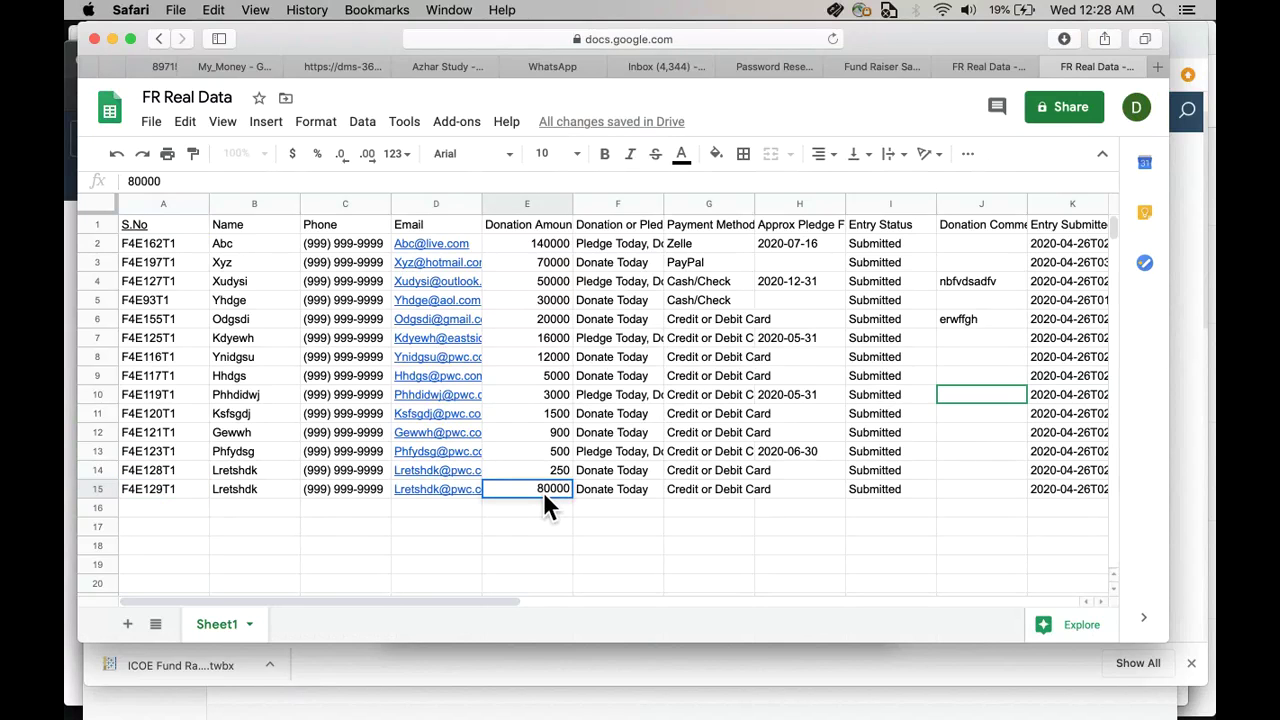
key(Return)
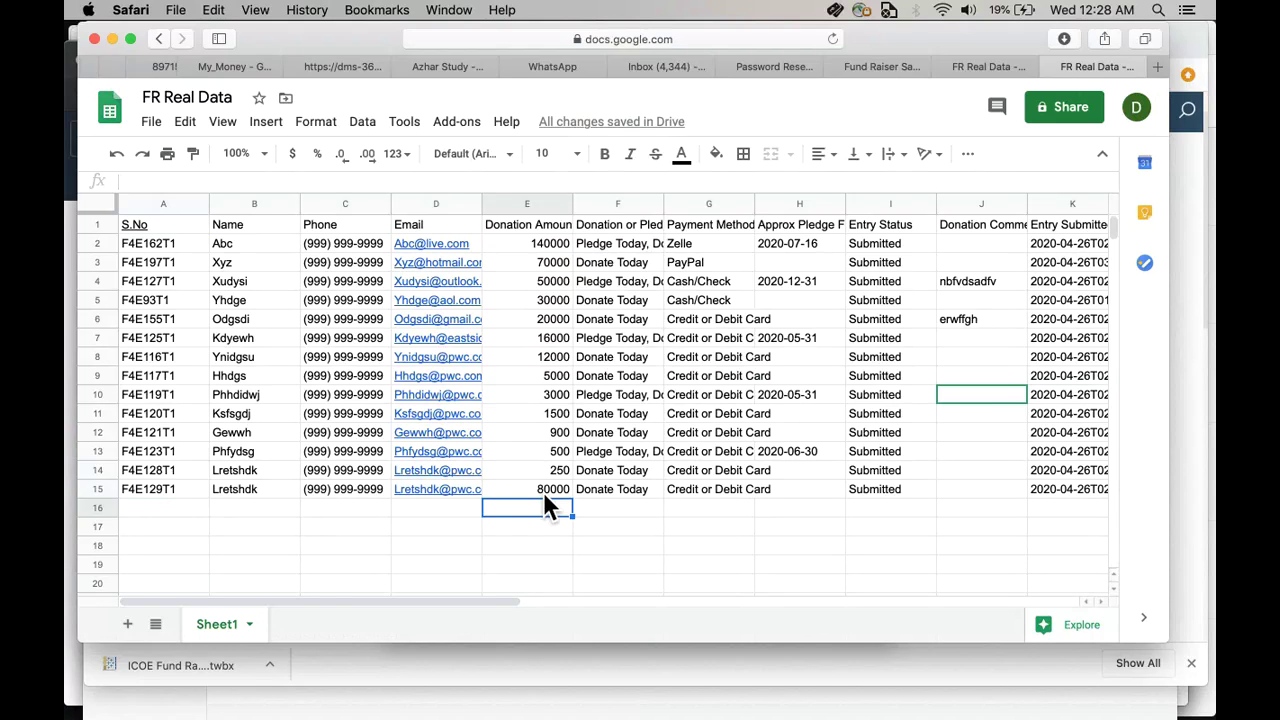
Step: Switch to Chrome, request a Google Sheets data update for the published viz, reload its page and dismiss the publish banner
key(super+Tab)
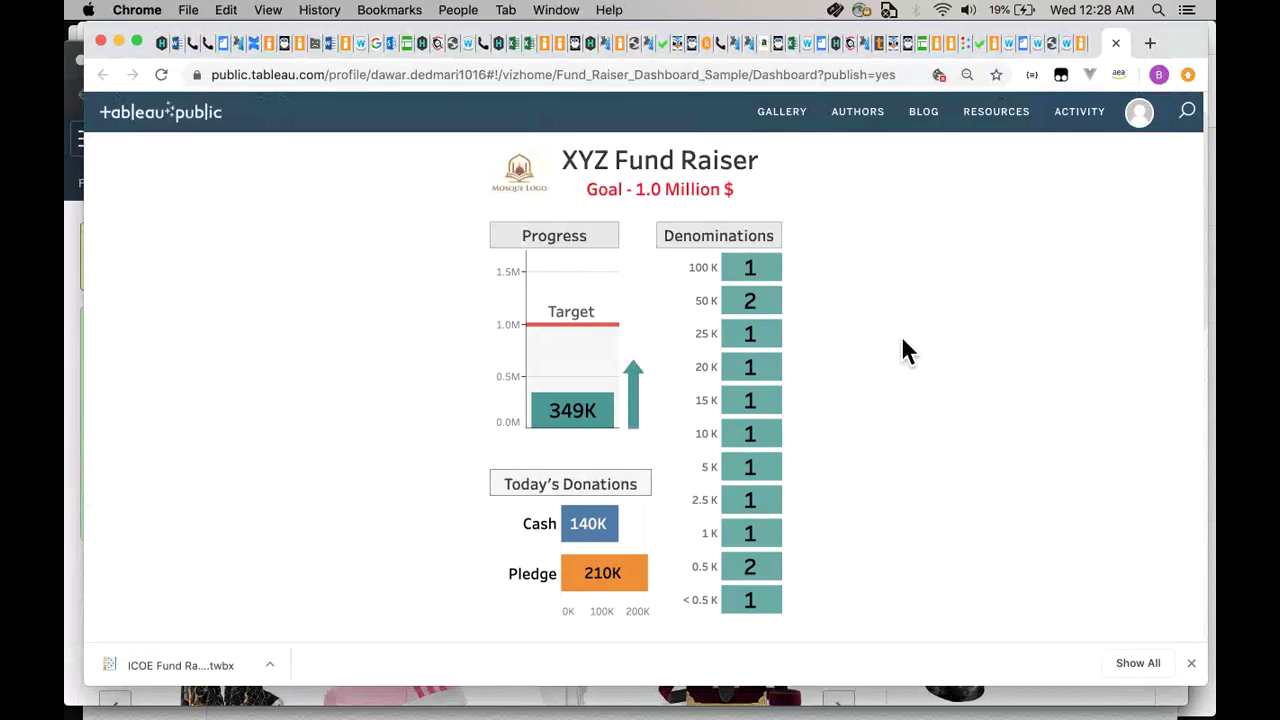
scroll(903, 345, down, 10)
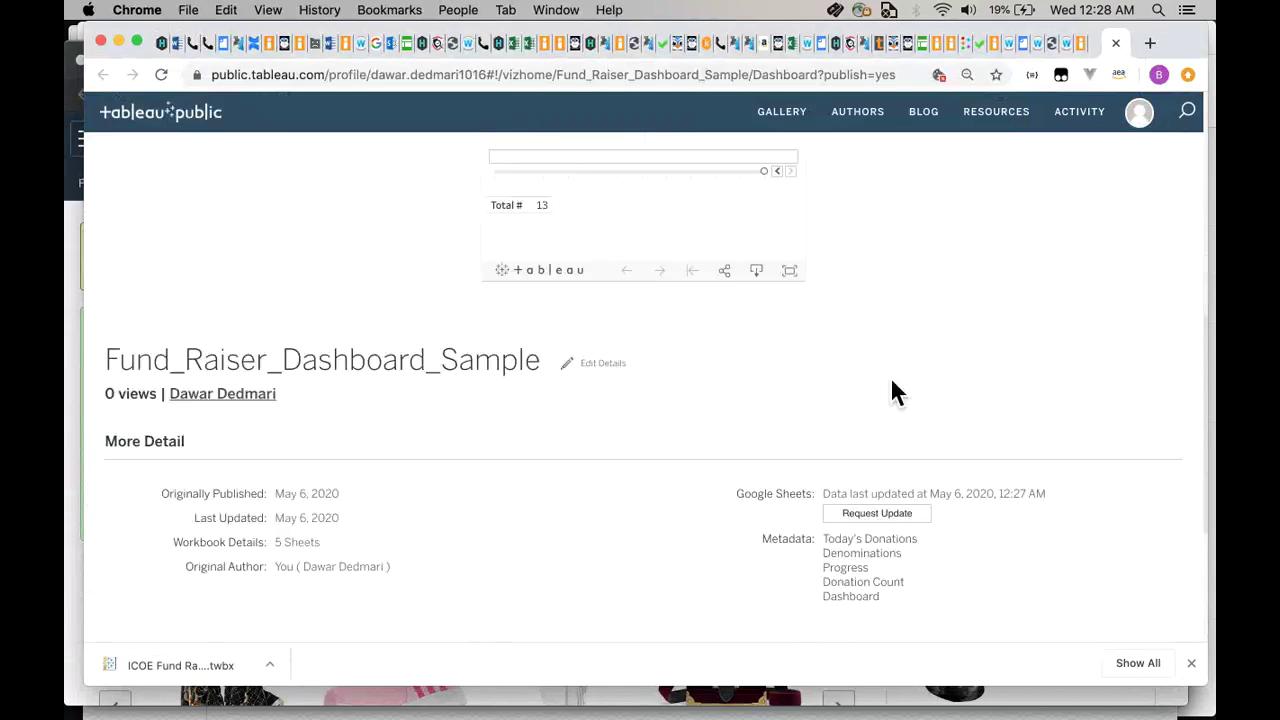
click(876, 514)
scroll(891, 430, up, 10)
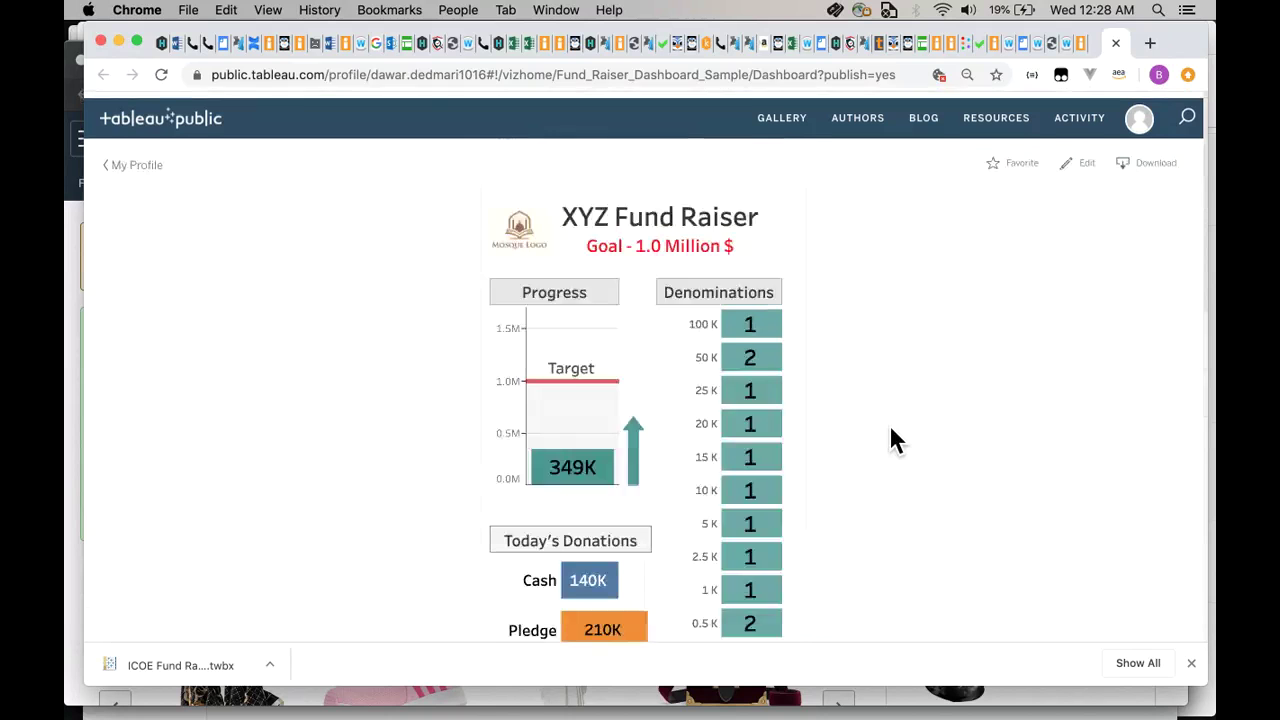
click(809, 86)
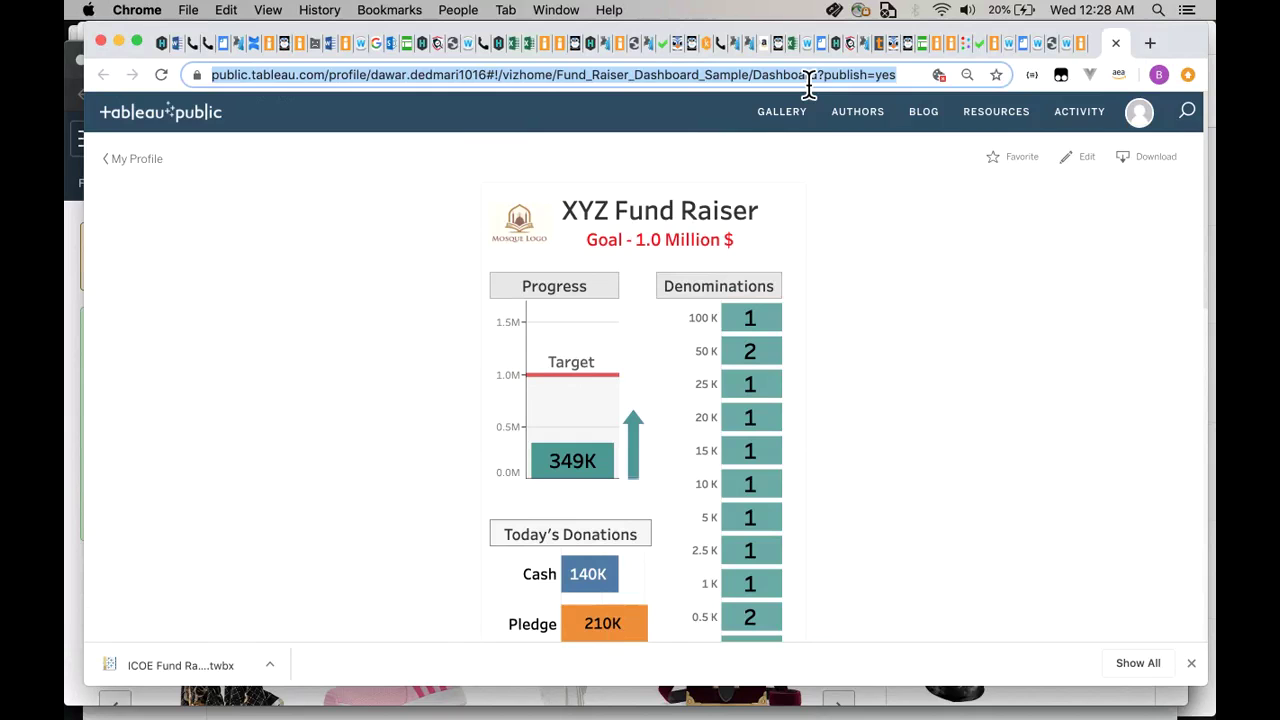
key(Return)
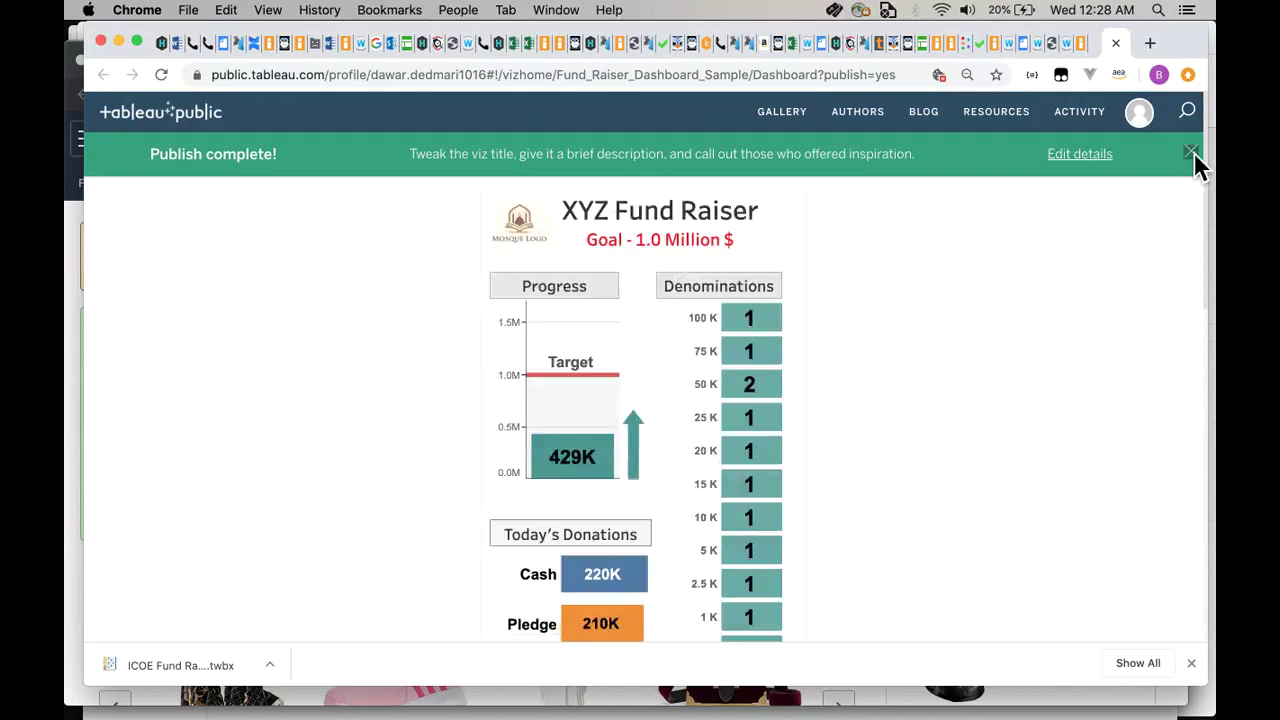
click(1192, 153)
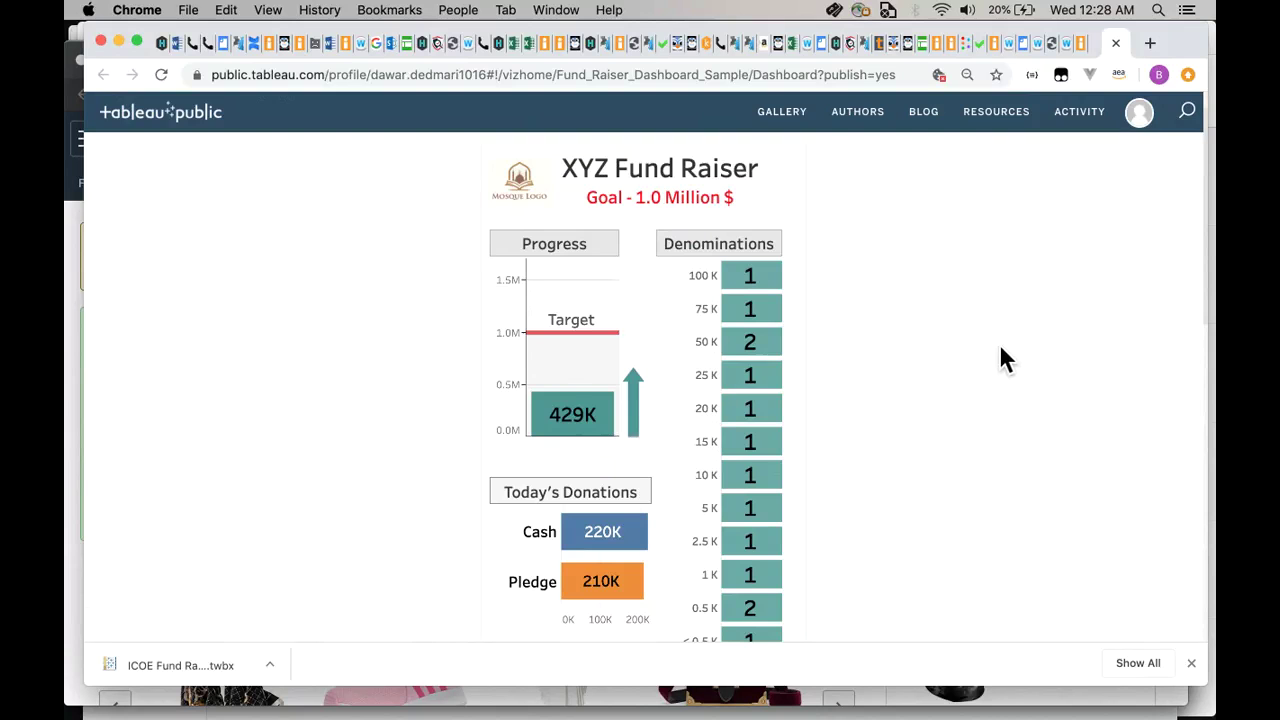
Step: Examine the refreshed dashboard's progress, today's donations, denominations and total donation count
scroll(861, 420, down, 3)
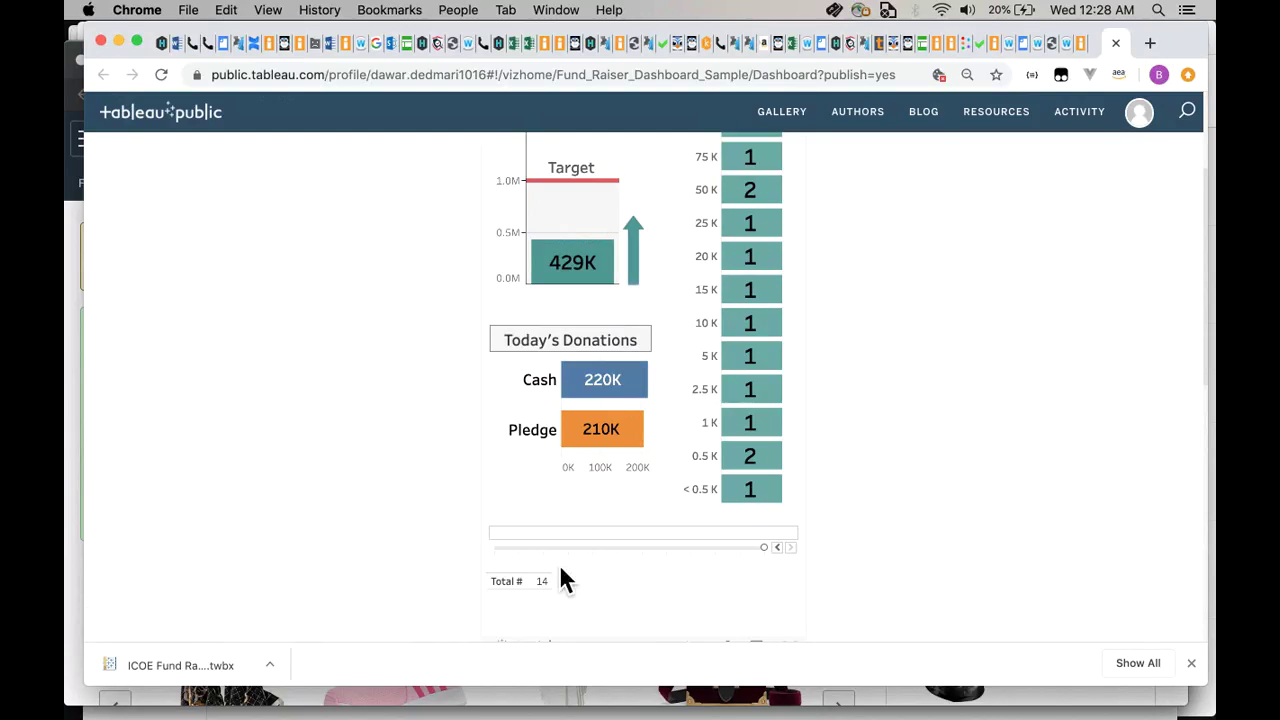
mouse_move(543, 597)
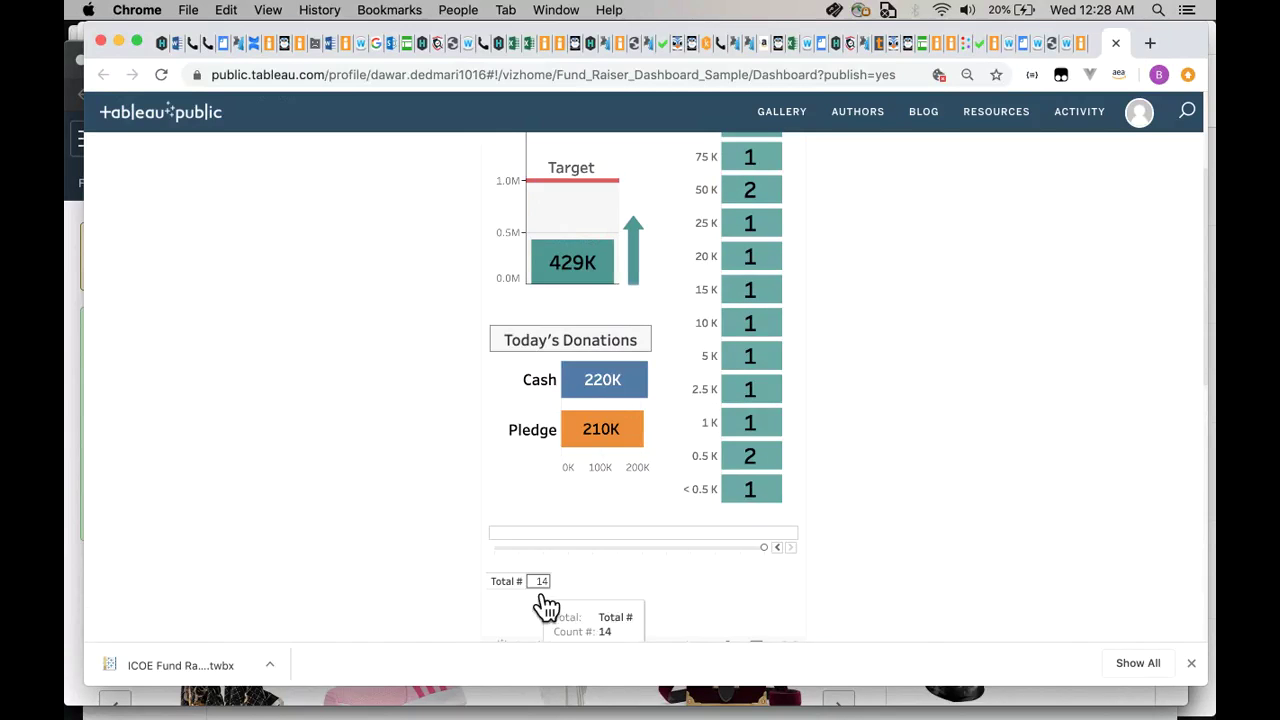
scroll(453, 550, up, 2)
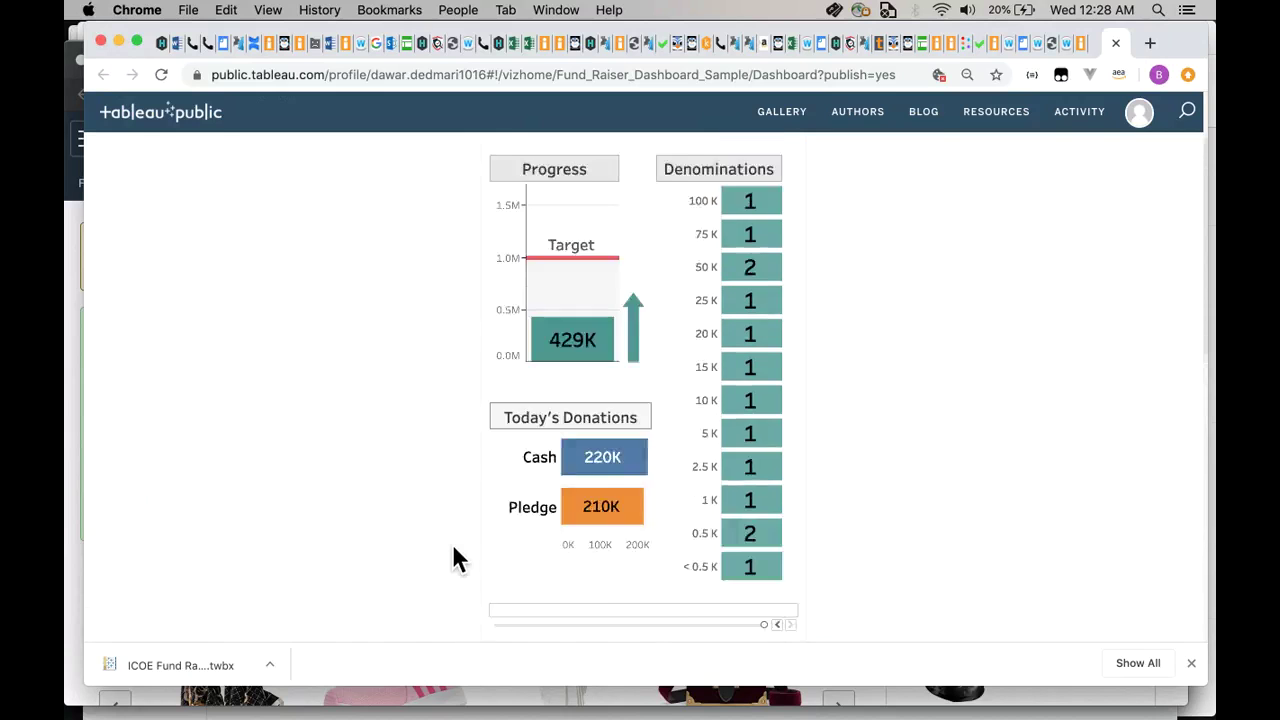
scroll(453, 548, up, 1)
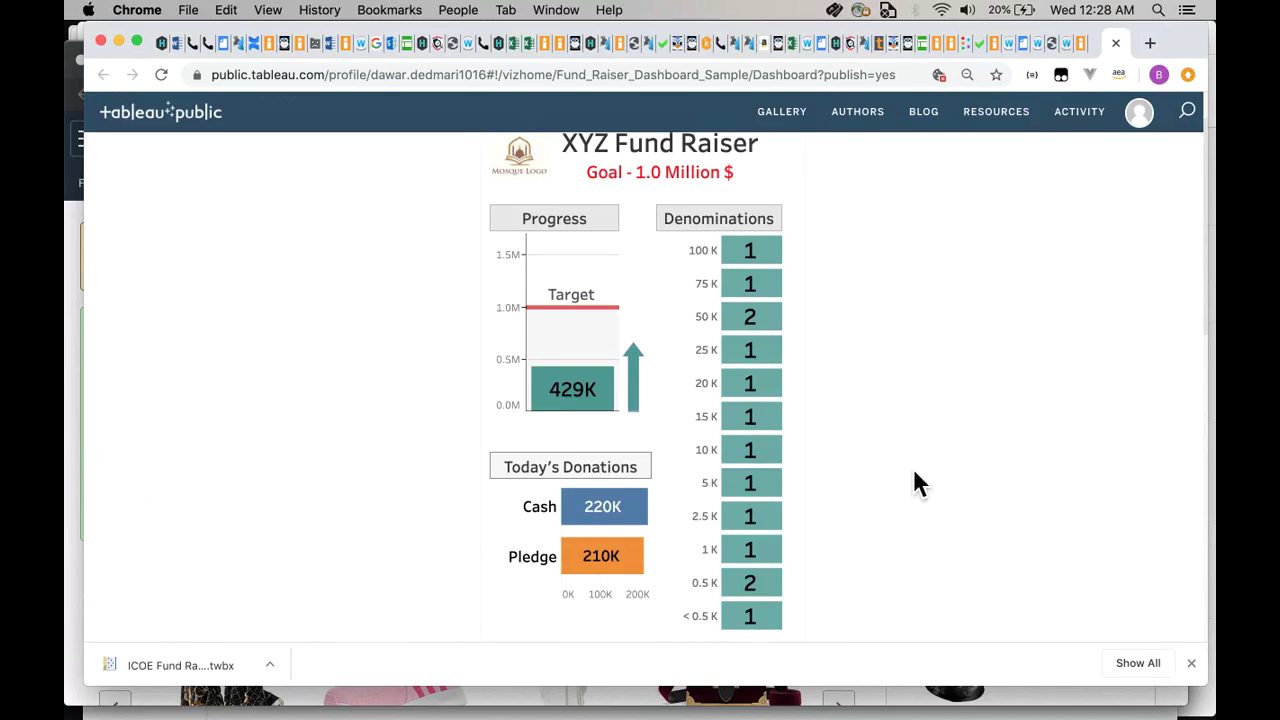
scroll(894, 437, down, 2)
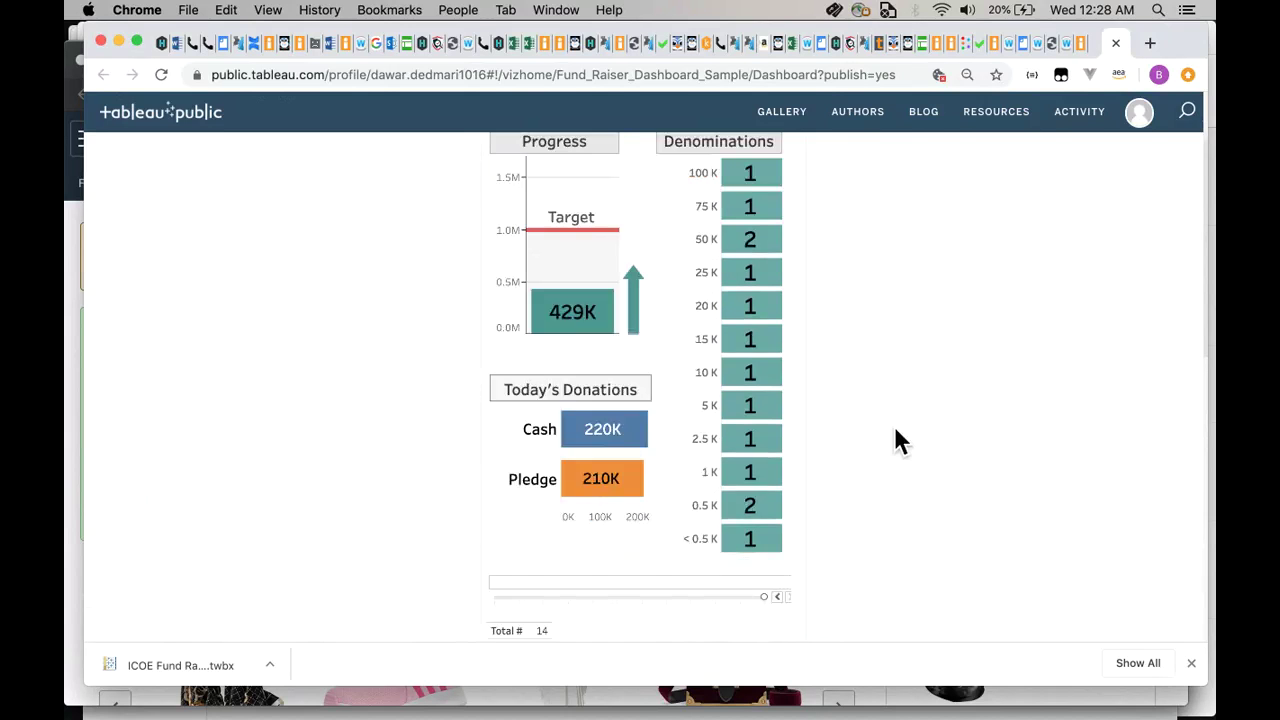
Step: Move the dashboard's slider filter back to its first position and review the filtered charts
drag(765, 591, 617, 592)
click(788, 595)
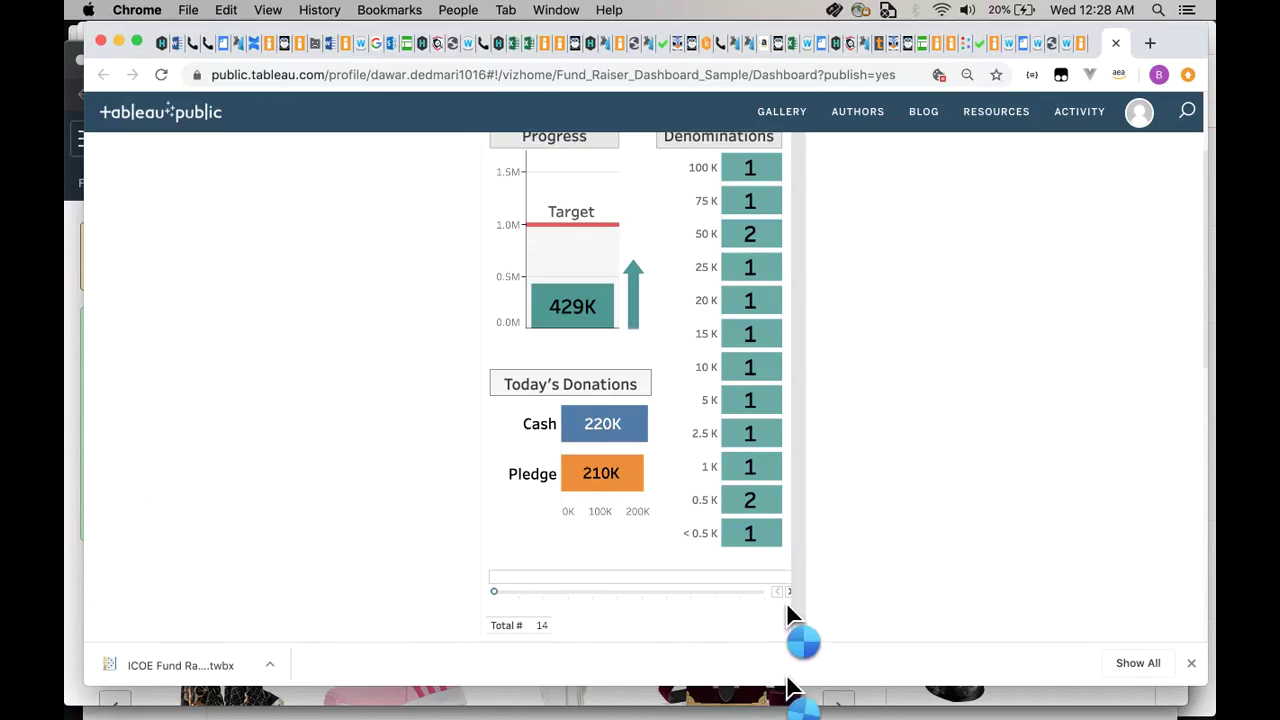
click(792, 593)
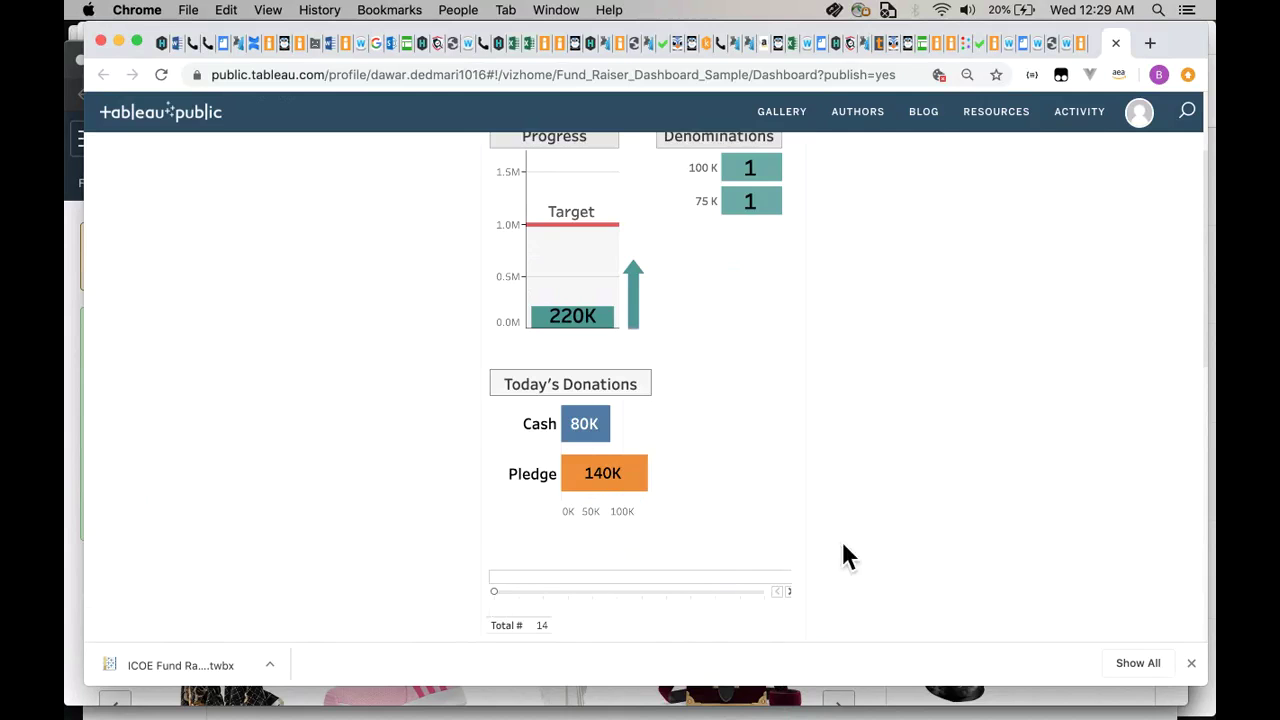
scroll(912, 535, down, 3)
scroll(912, 533, down, 4)
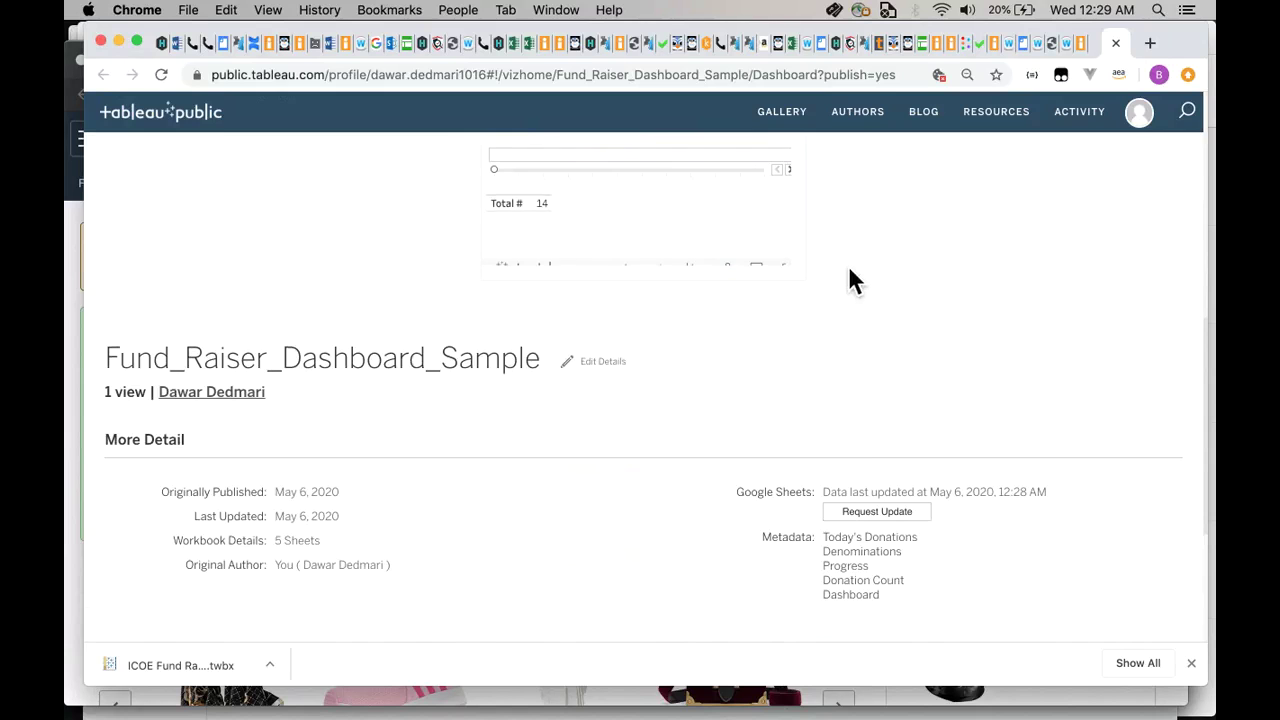
scroll(848, 280, up, 7)
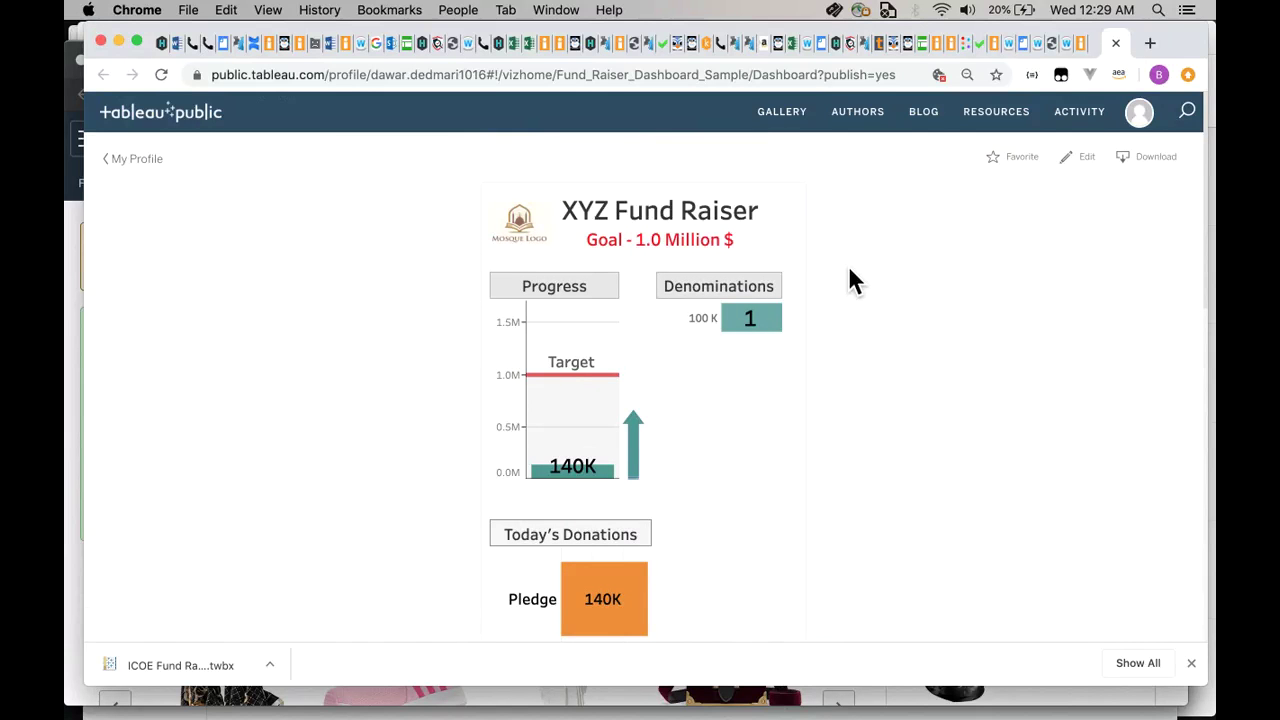
Step: Open the published viz's details for editing and review its title, description, toolbar, Google Sheets and other settings
scroll(849, 271, down, 8)
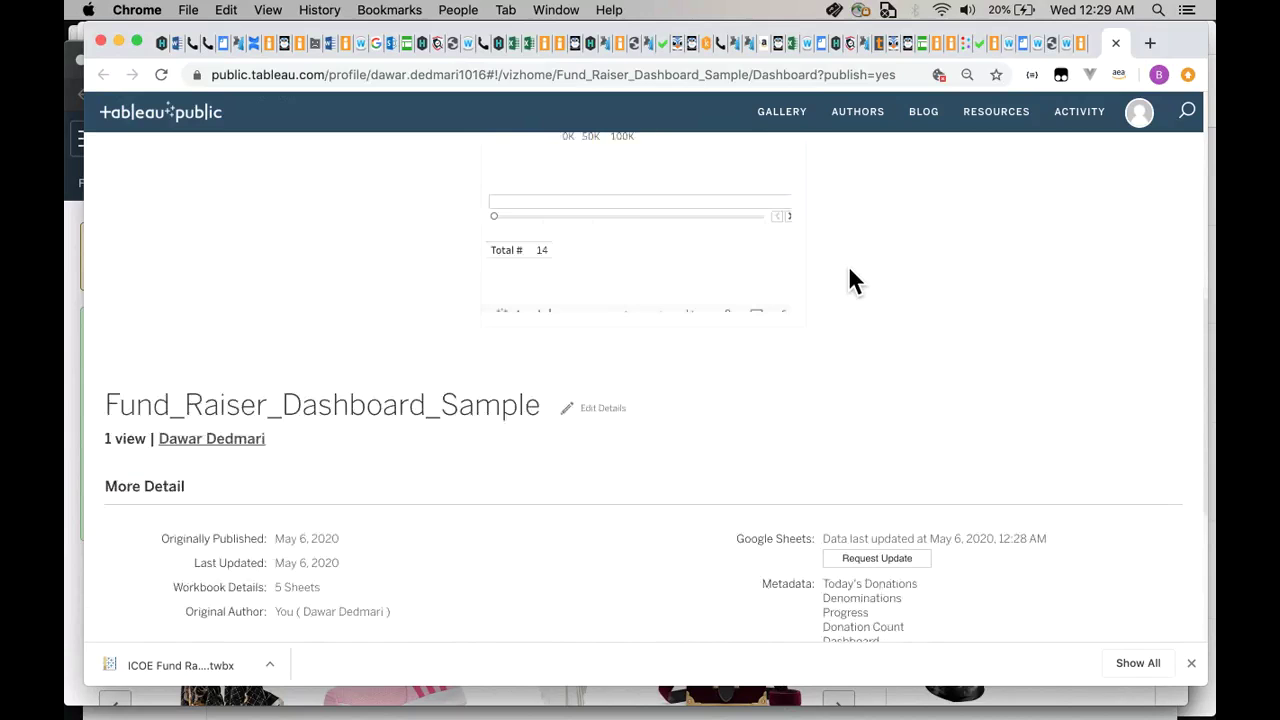
scroll(848, 280, down, 1)
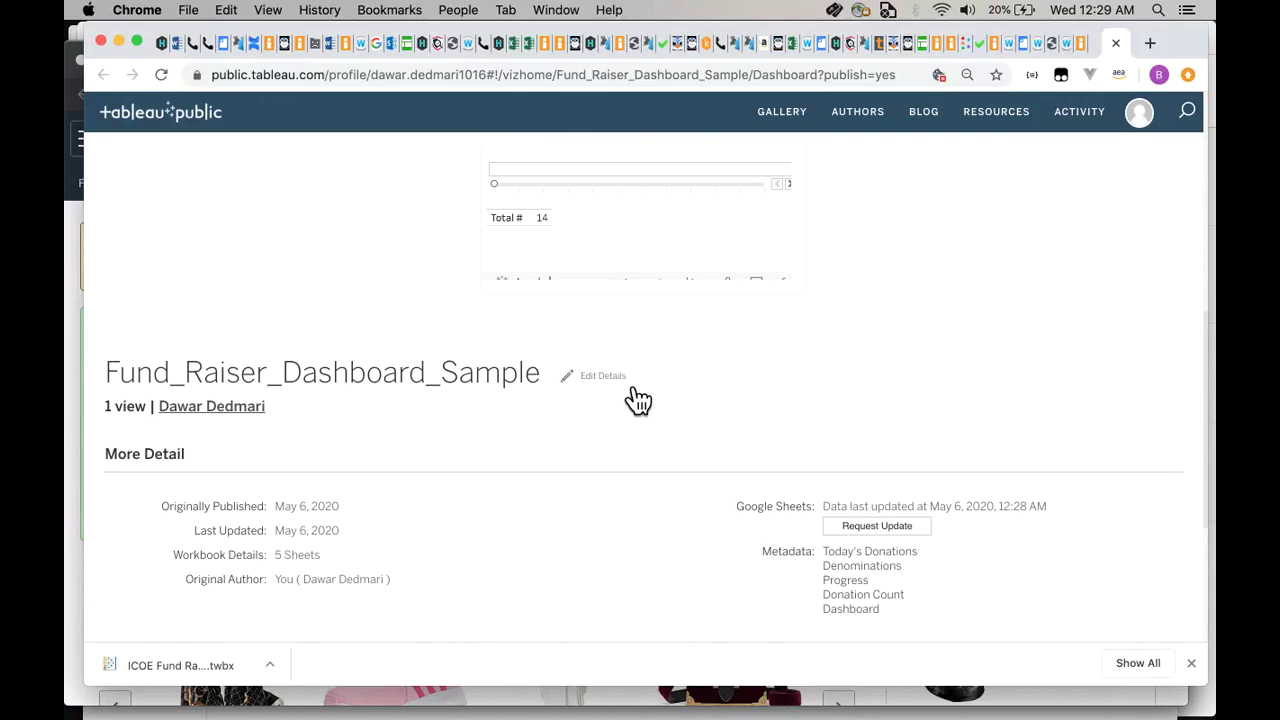
click(603, 377)
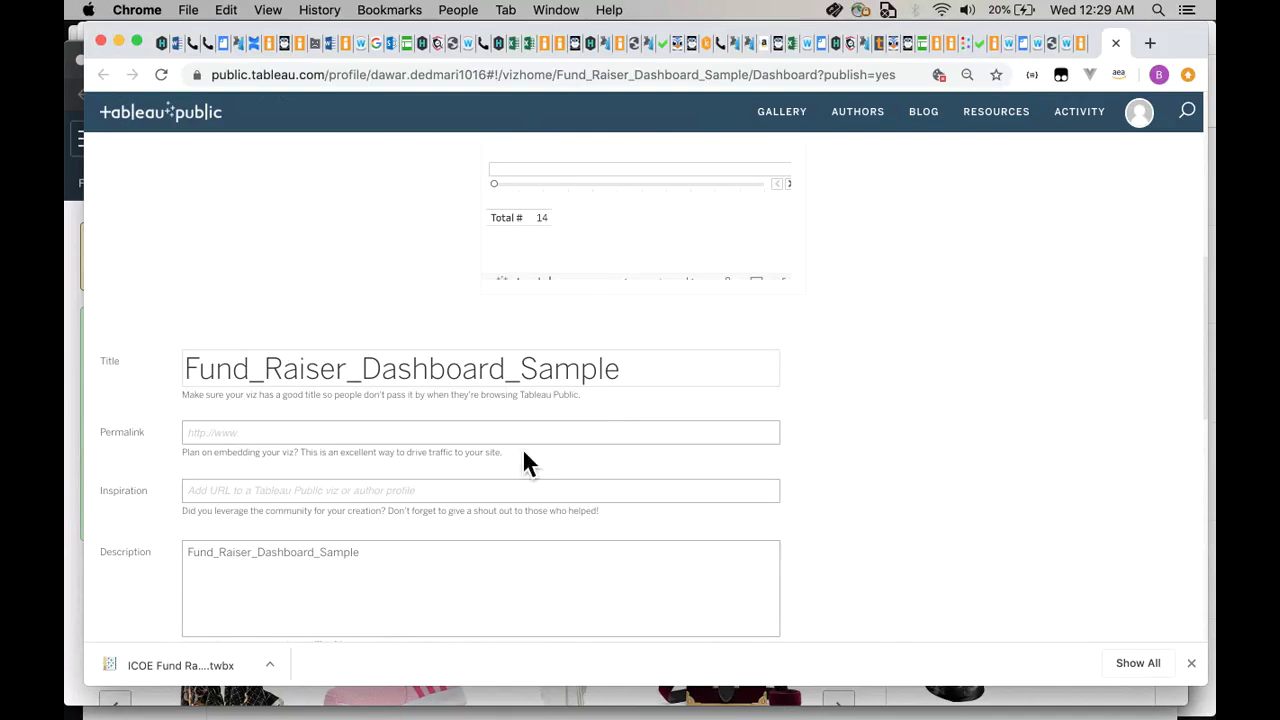
scroll(522, 455, down, 4)
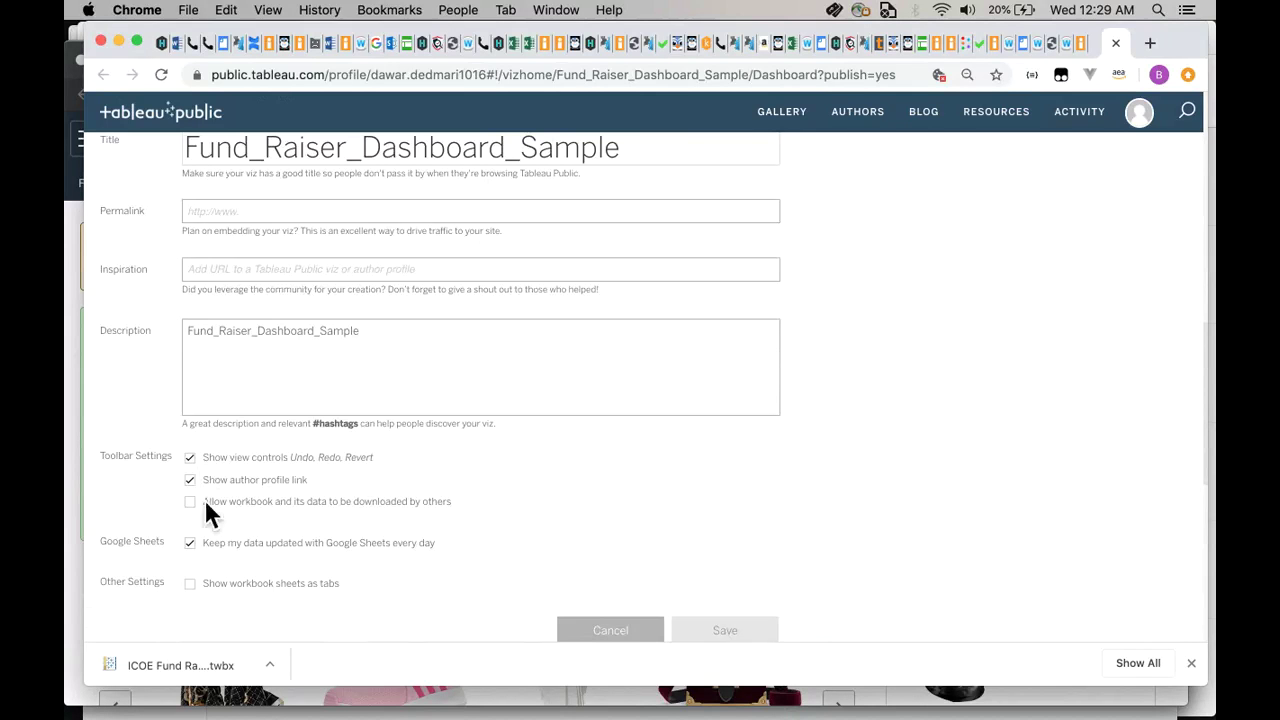
scroll(204, 498, down, 3)
scroll(250, 475, down, 3)
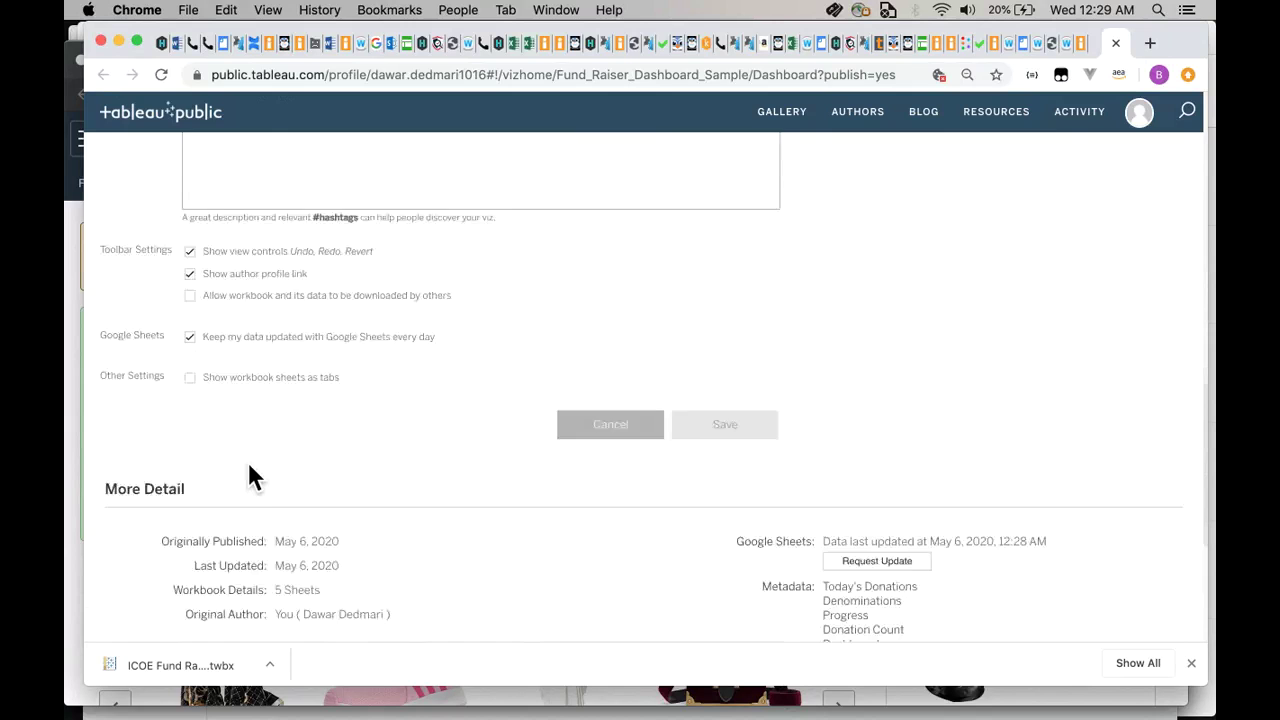
scroll(250, 475, up, 4)
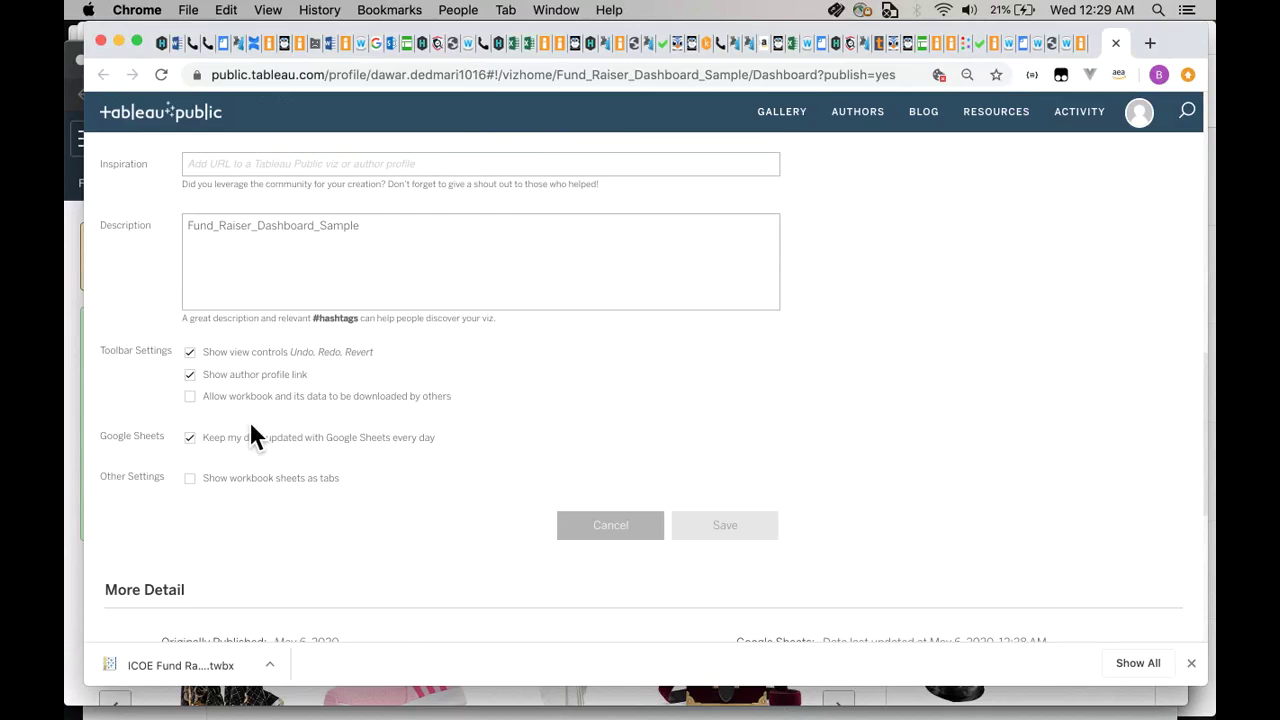
scroll(249, 420, up, 4)
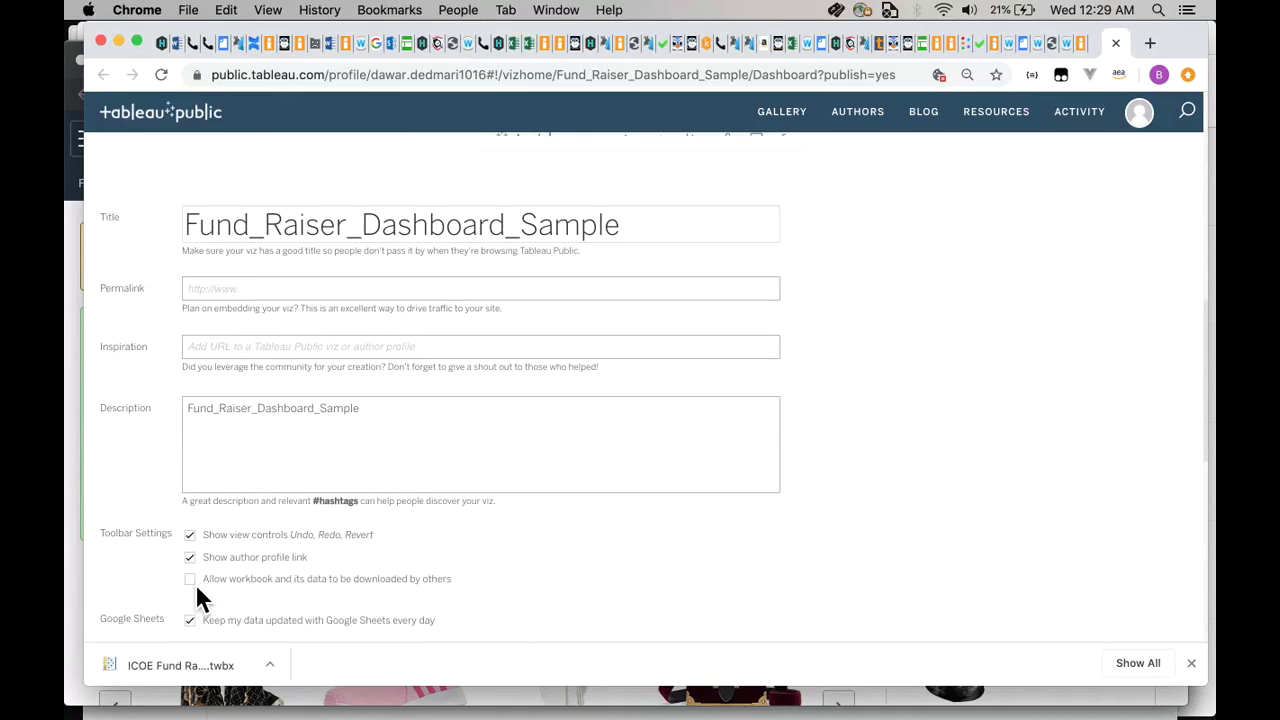
Step: Toggle the option allowing others to download the workbook and its data, discard the detail edits and return to the dashboard
click(191, 581)
scroll(330, 595, down, 3)
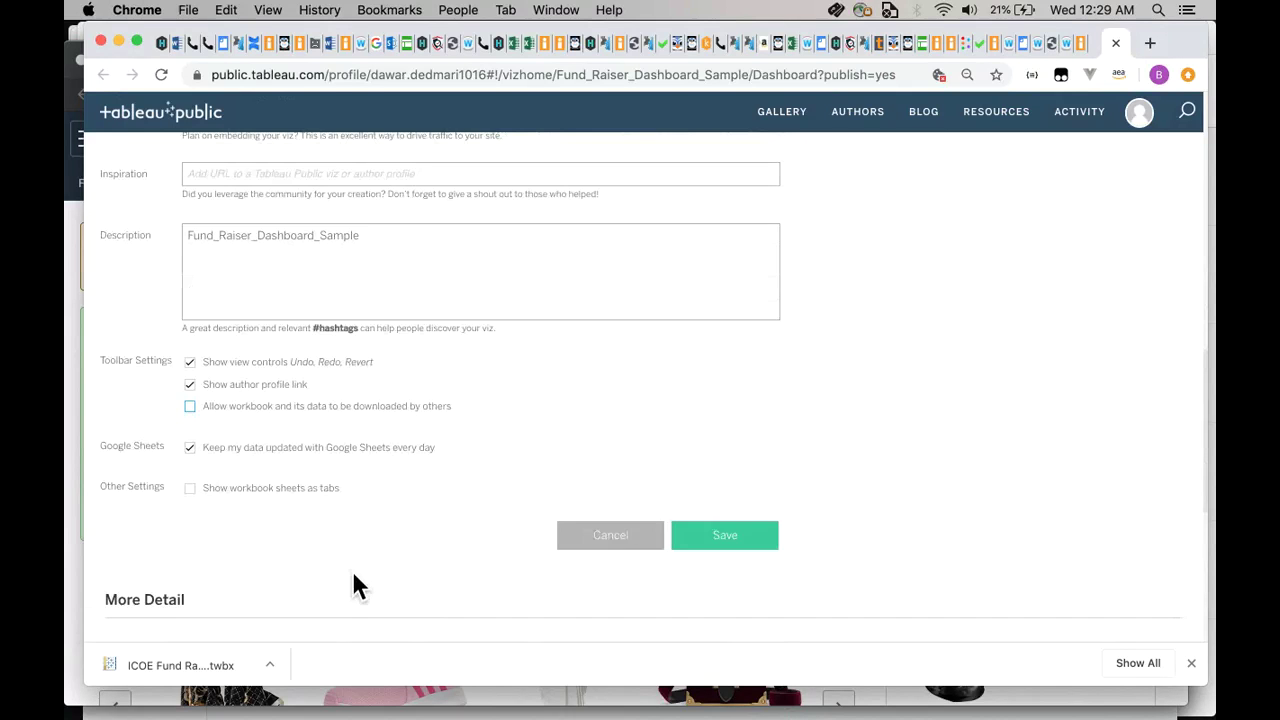
click(618, 542)
scroll(778, 405, up, 5)
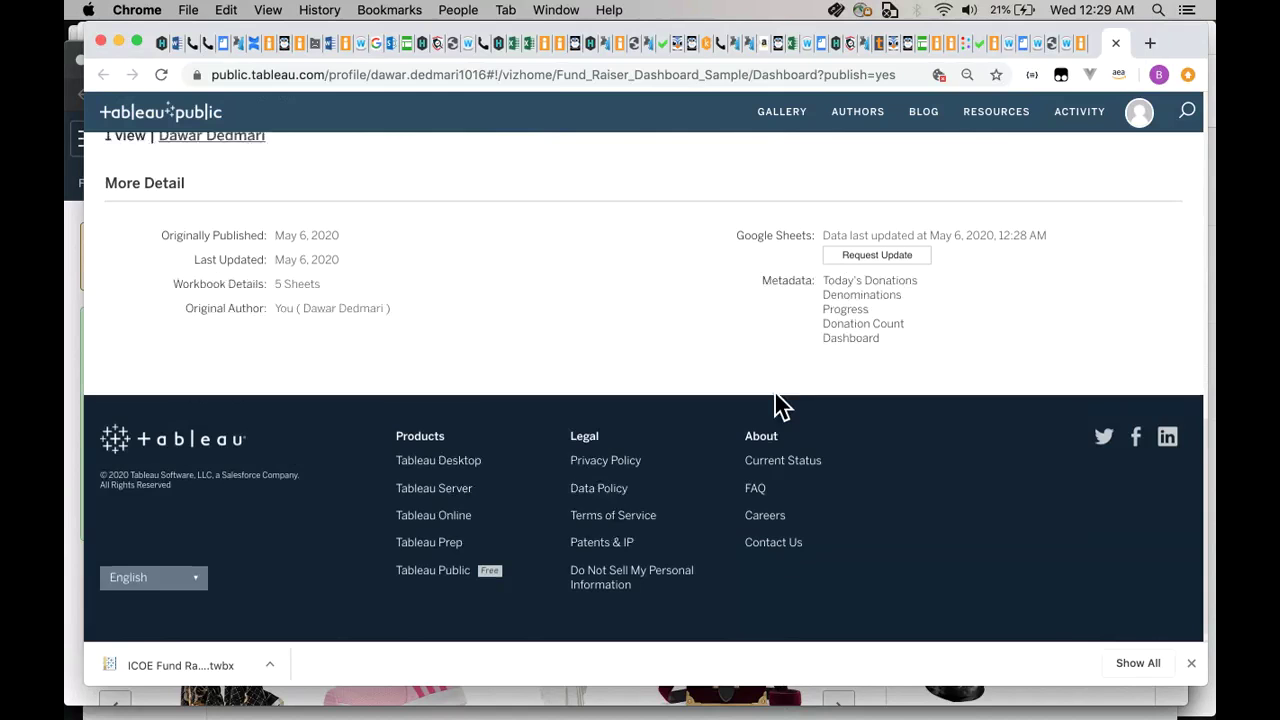
scroll(778, 405, up, 3)
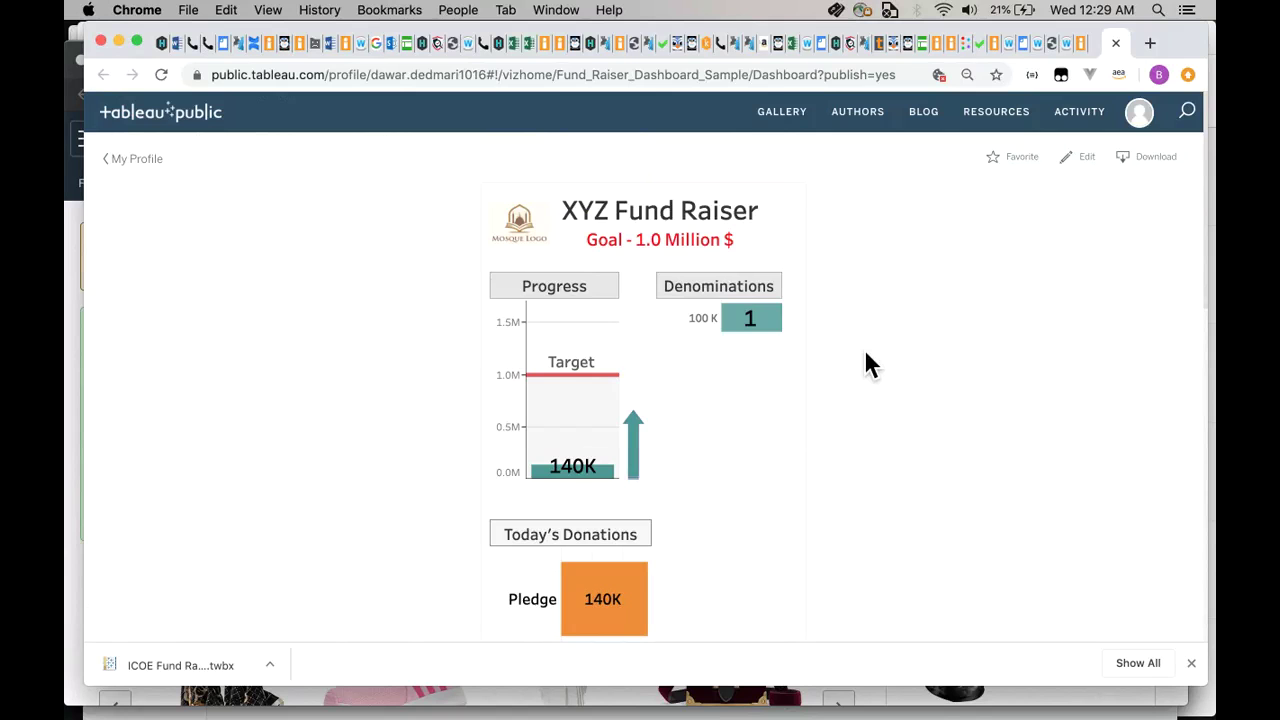
click(721, 42)
click(747, 65)
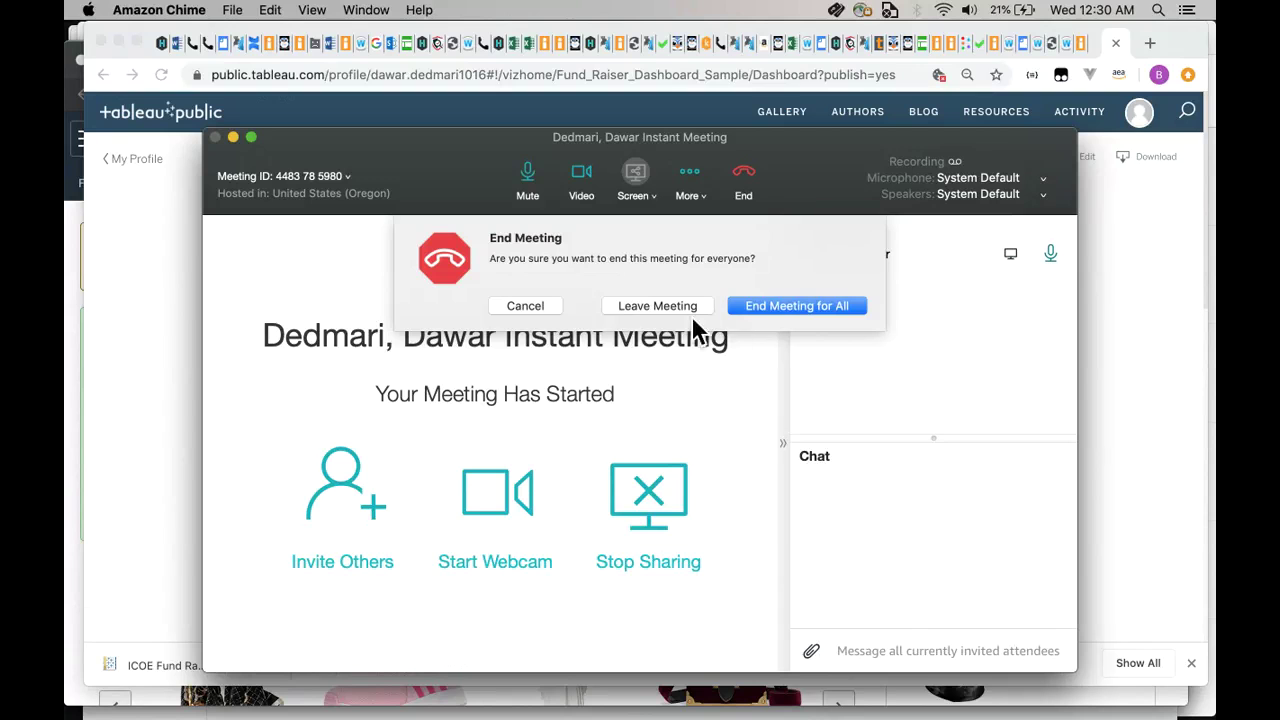
click(750, 305)
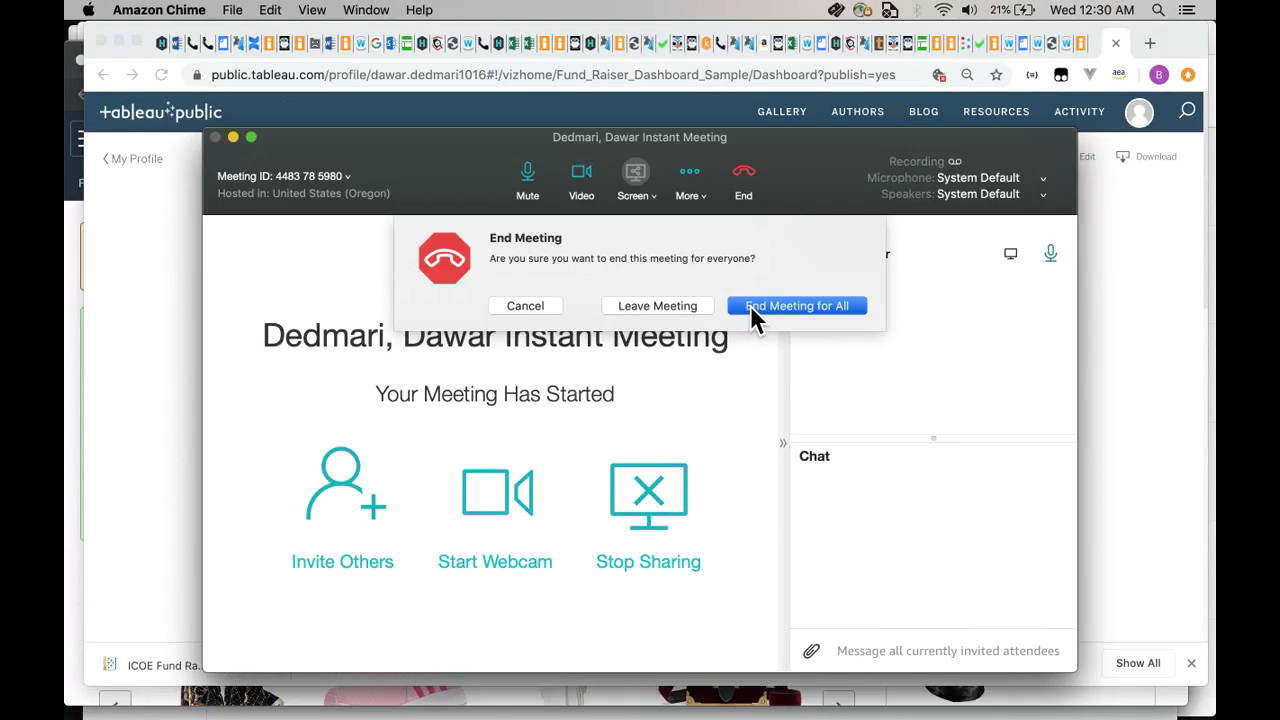